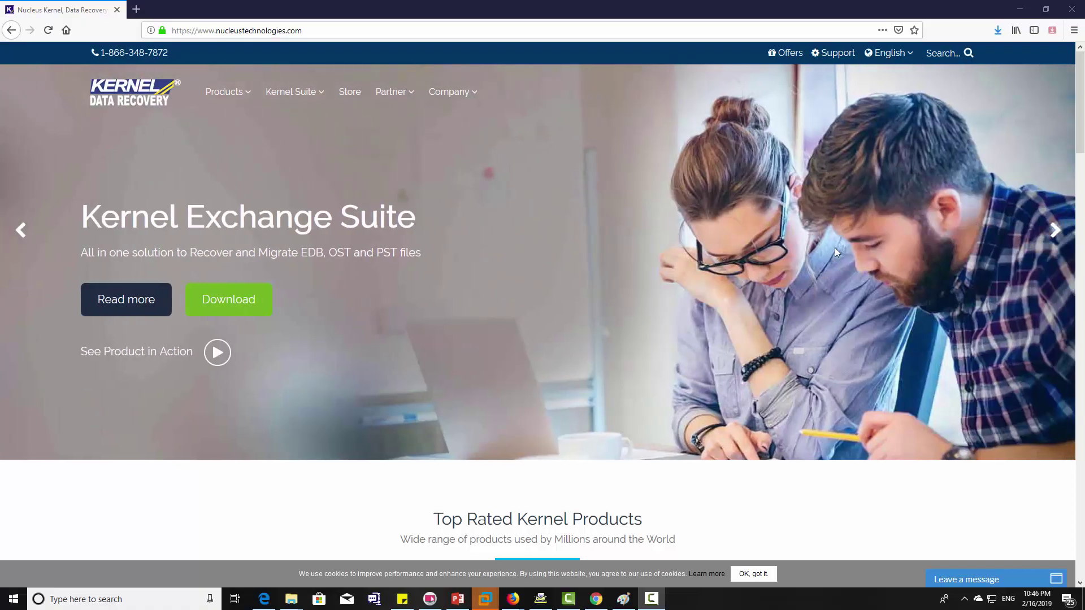
scroll(832, 272, down, 1)
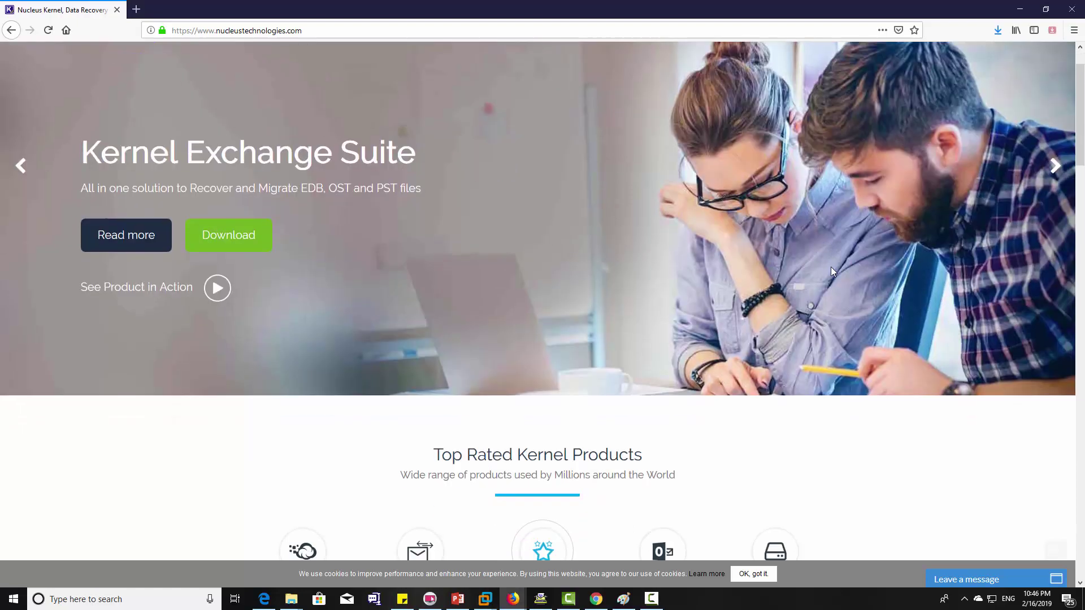
scroll(831, 271, down, 2)
scroll(831, 271, down, 3)
scroll(831, 272, down, 4)
scroll(831, 271, down, 2)
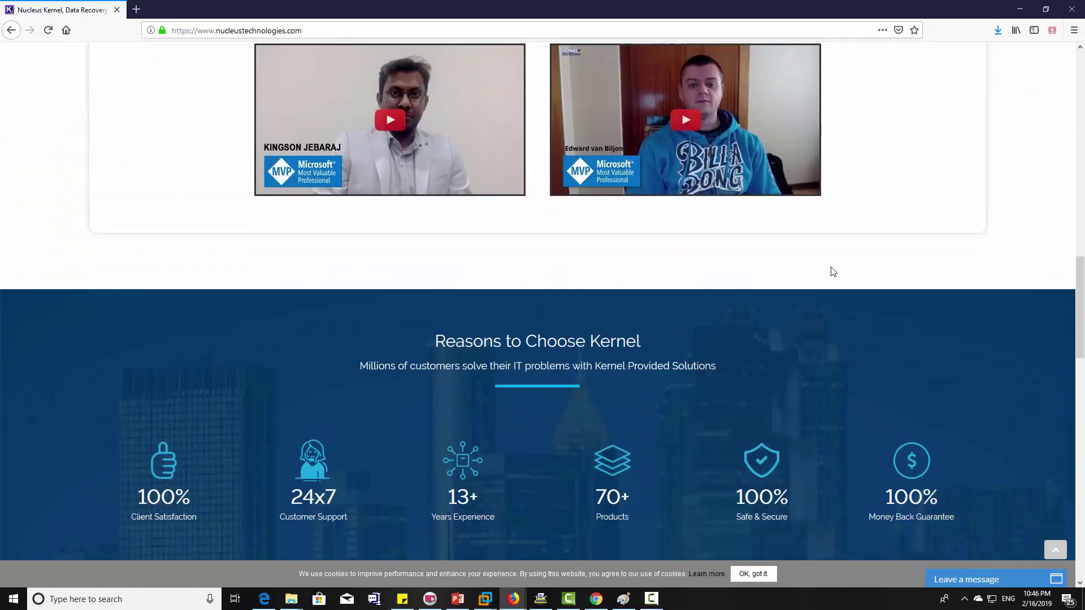
scroll(831, 271, down, 3)
scroll(831, 272, down, 2)
scroll(831, 272, down, 3)
scroll(830, 272, down, 3)
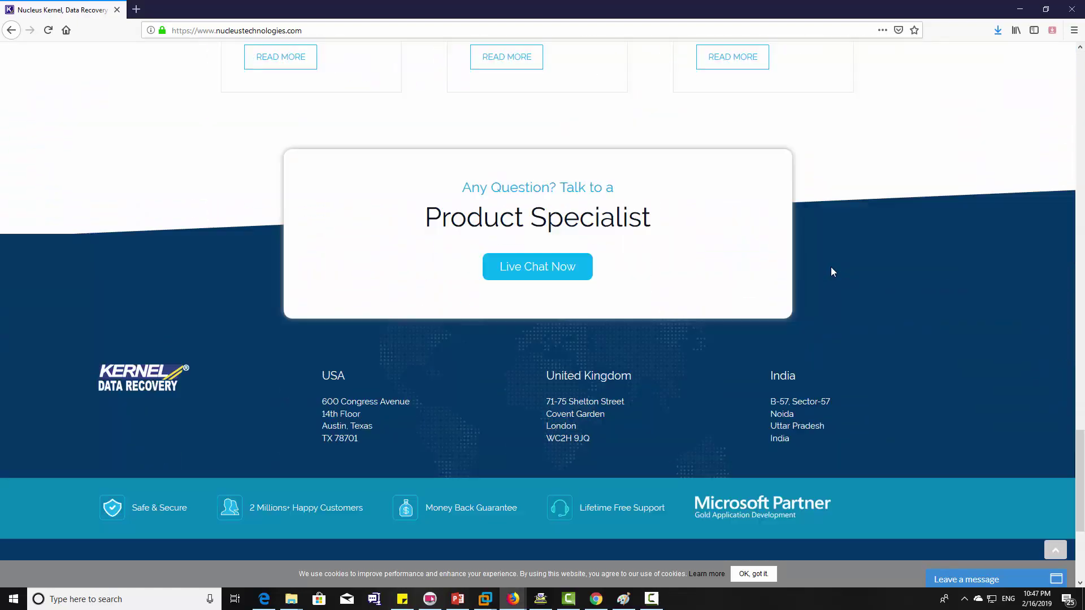
scroll(831, 271, down, 2)
scroll(831, 272, up, 3)
scroll(831, 272, up, 3)
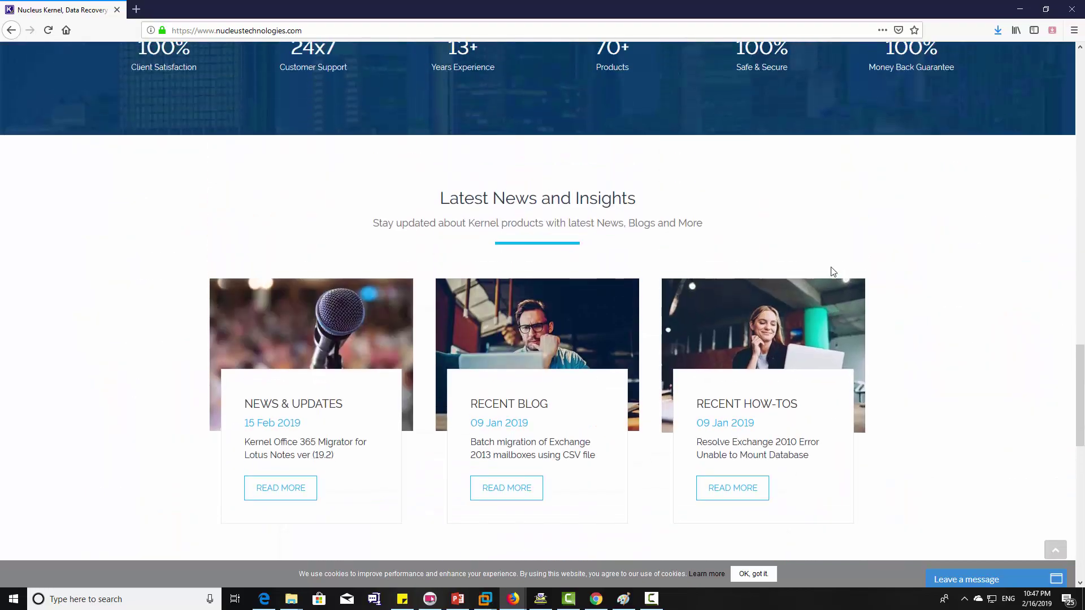
scroll(831, 271, up, 5)
scroll(831, 271, up, 4)
scroll(831, 271, up, 4)
scroll(831, 271, up, 4)
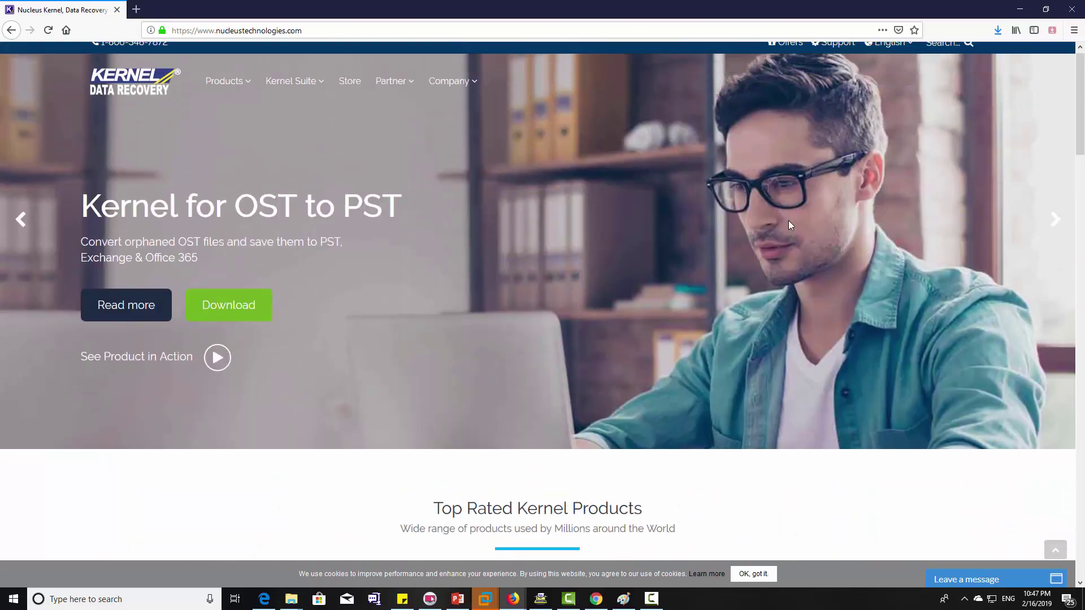
Browse the Kernel products list, then return to the Nucleus Technologies home page.
click(244, 104)
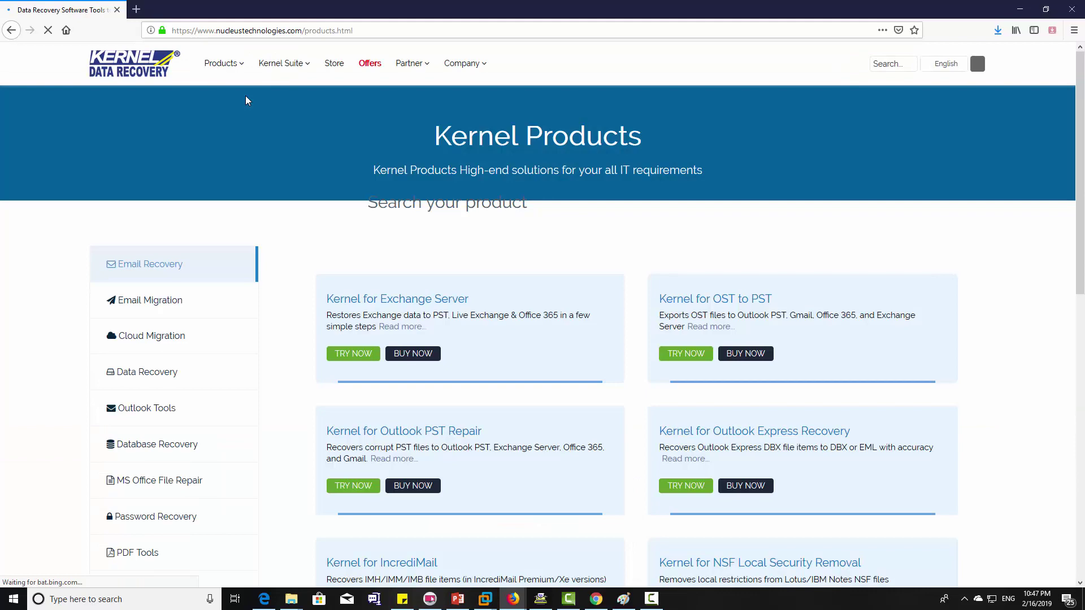
scroll(377, 230, down, 5)
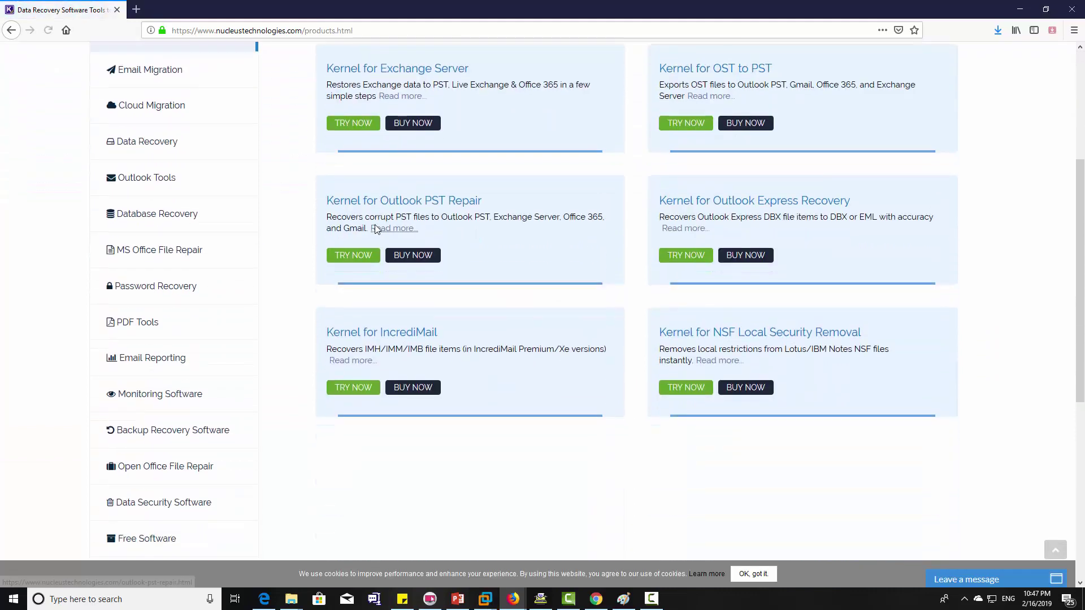
scroll(376, 230, down, 2)
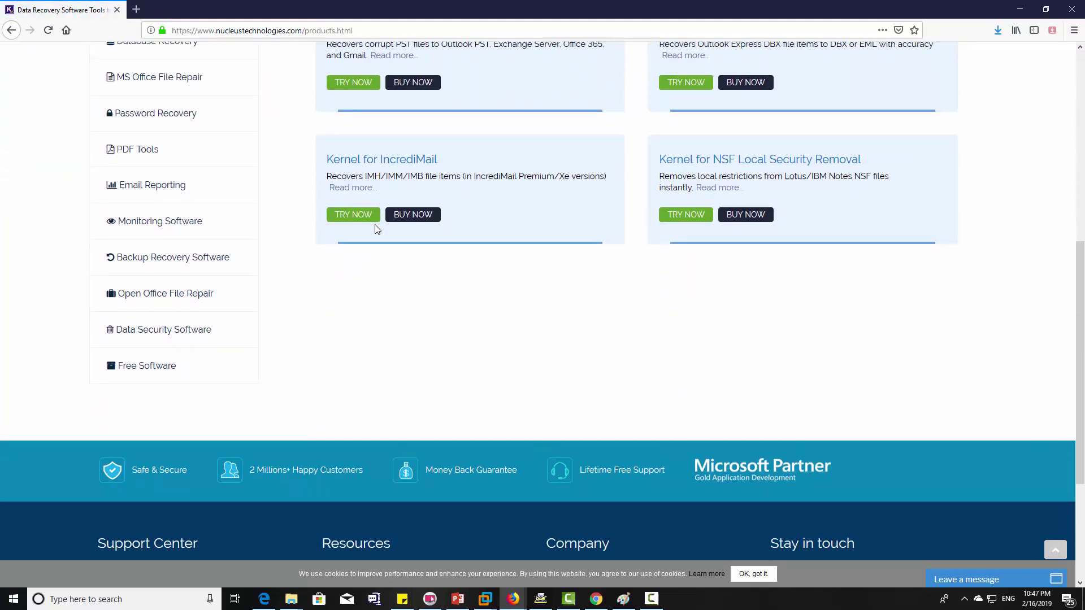
scroll(377, 230, up, 2)
scroll(376, 228, up, 2)
scroll(375, 225, up, 2)
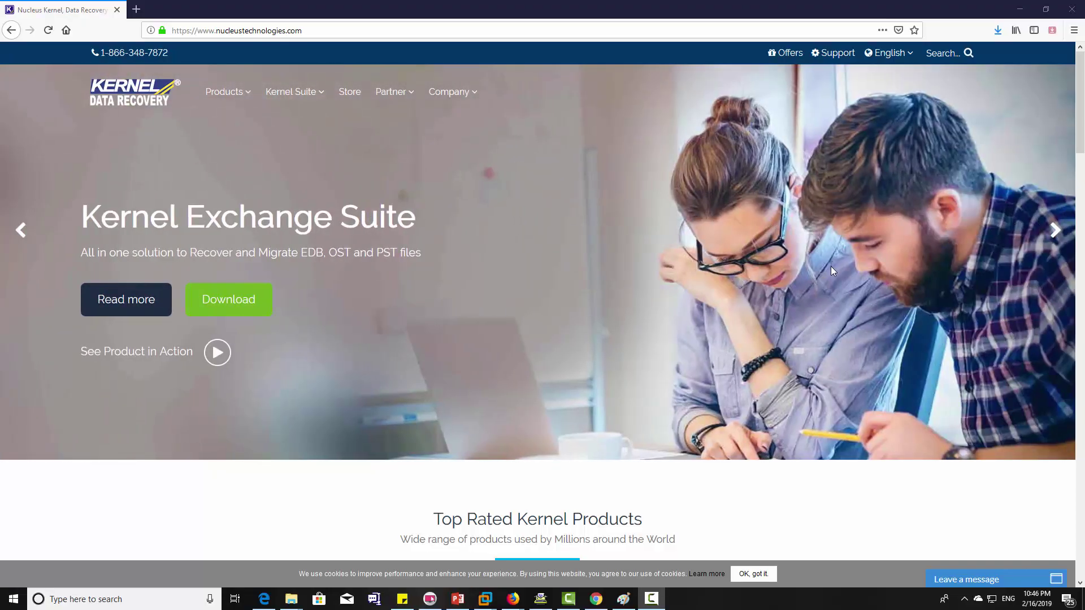
scroll(830, 271, down, 2)
scroll(831, 272, down, 2)
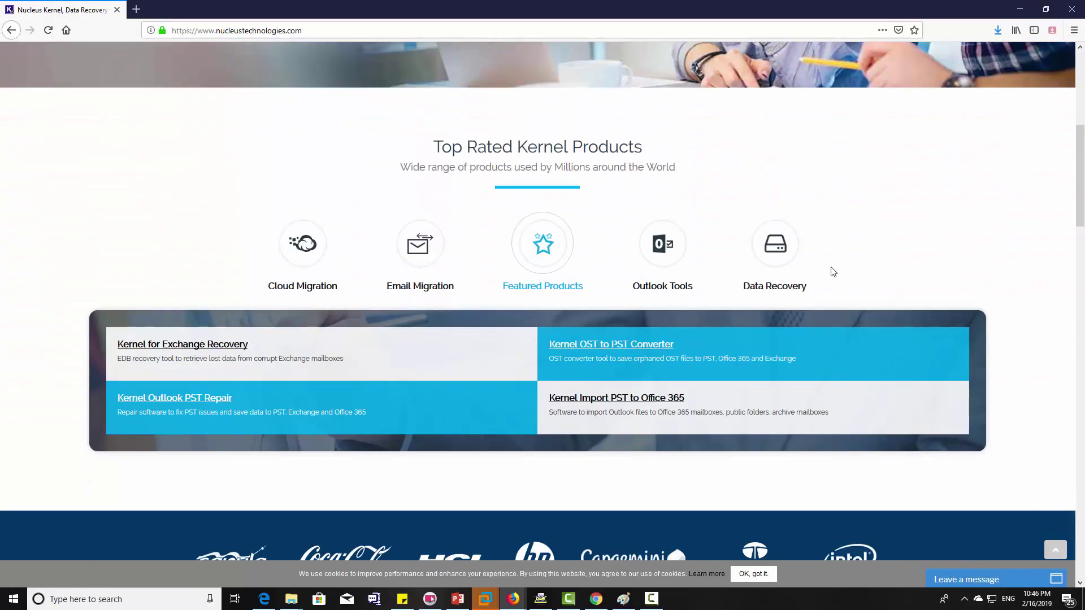
scroll(831, 271, down, 3)
scroll(831, 272, down, 3)
scroll(830, 271, down, 3)
scroll(831, 272, down, 3)
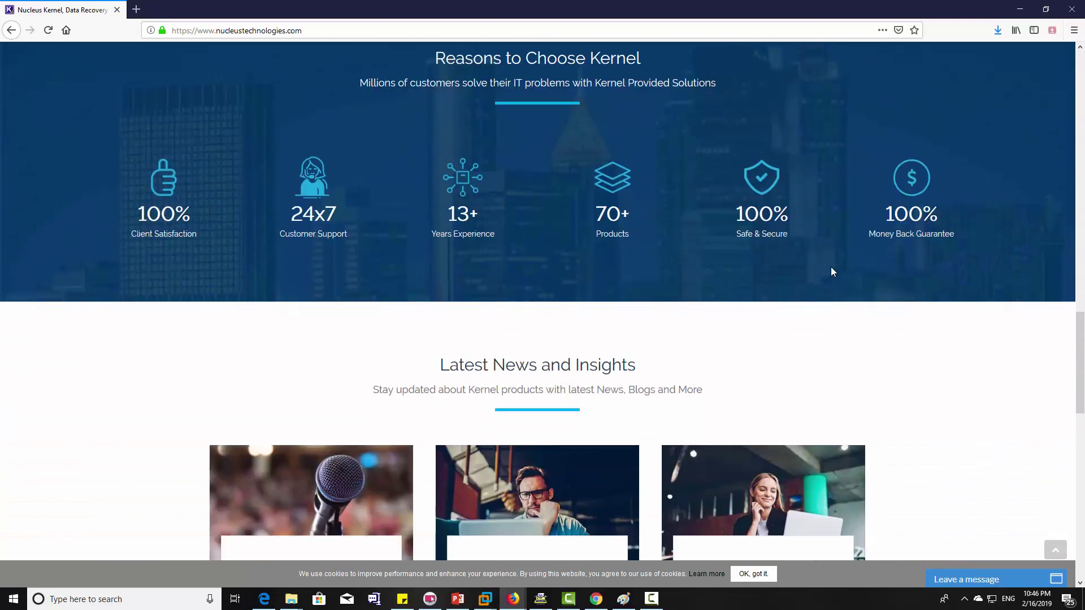
scroll(831, 271, down, 2)
scroll(831, 271, down, 3)
scroll(832, 271, down, 3)
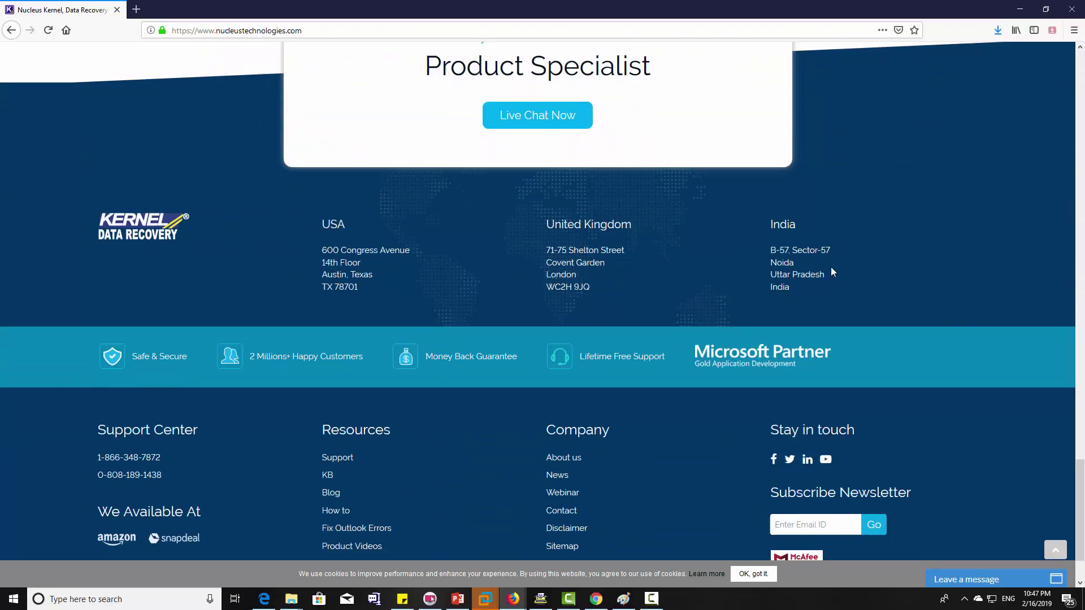
scroll(832, 272, up, 1)
scroll(832, 272, up, 2)
scroll(831, 272, up, 3)
scroll(832, 272, up, 3)
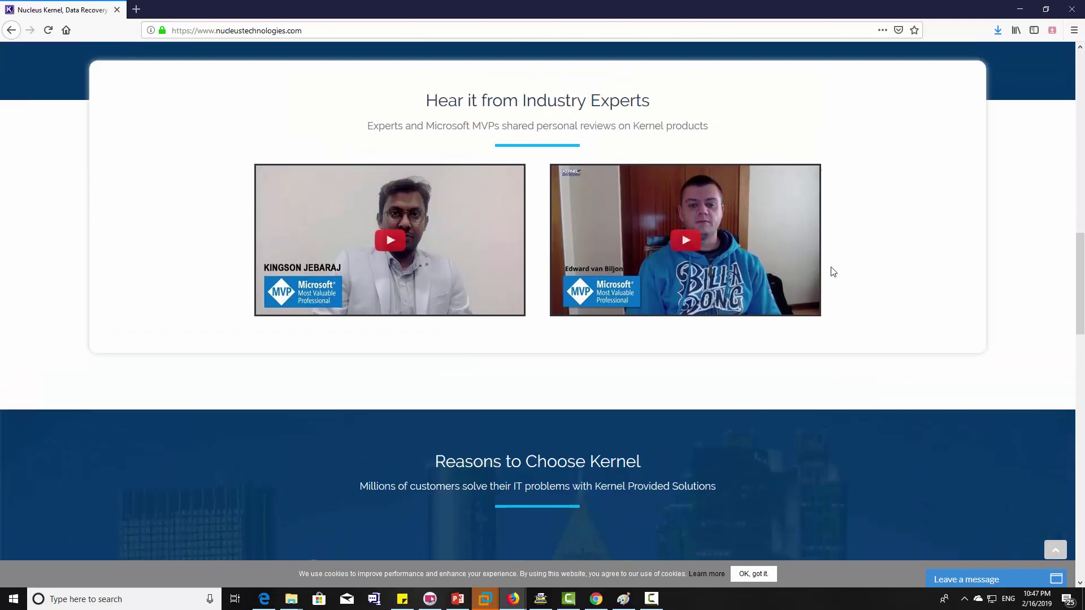
scroll(832, 272, up, 3)
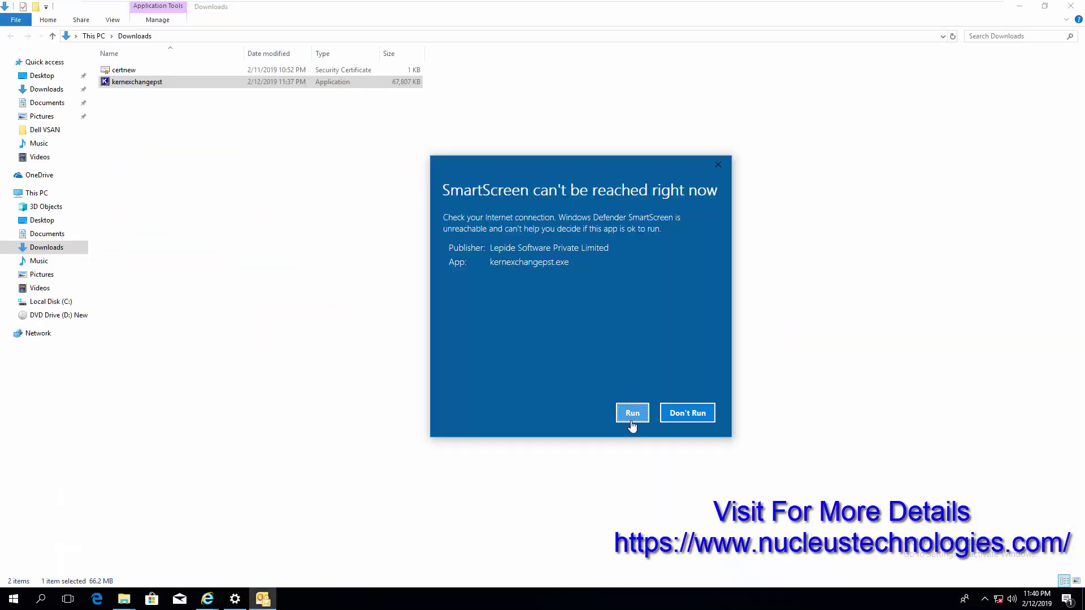
Install Kernel for Exchange Server with admin credentials and default settings, then launch it.
click(630, 413)
text(administrator)
click(484, 397)
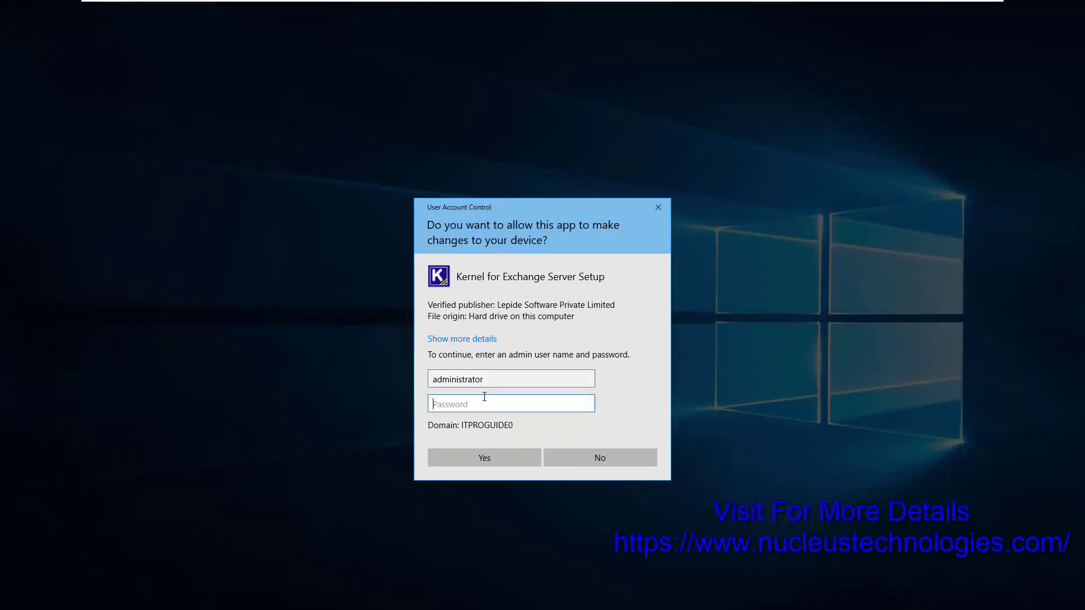
text(********)
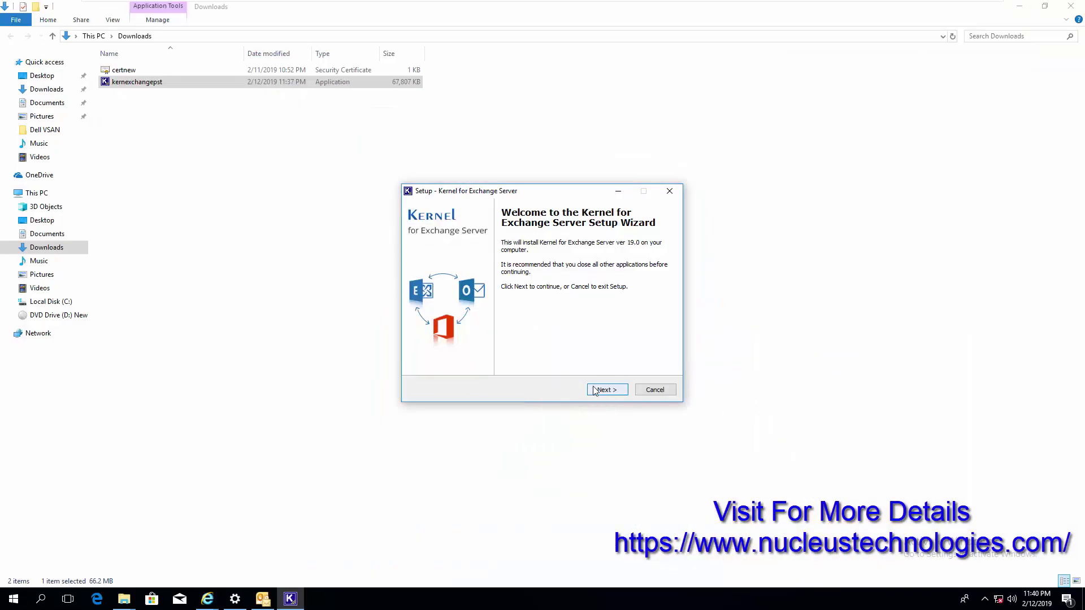
click(602, 390)
click(606, 390)
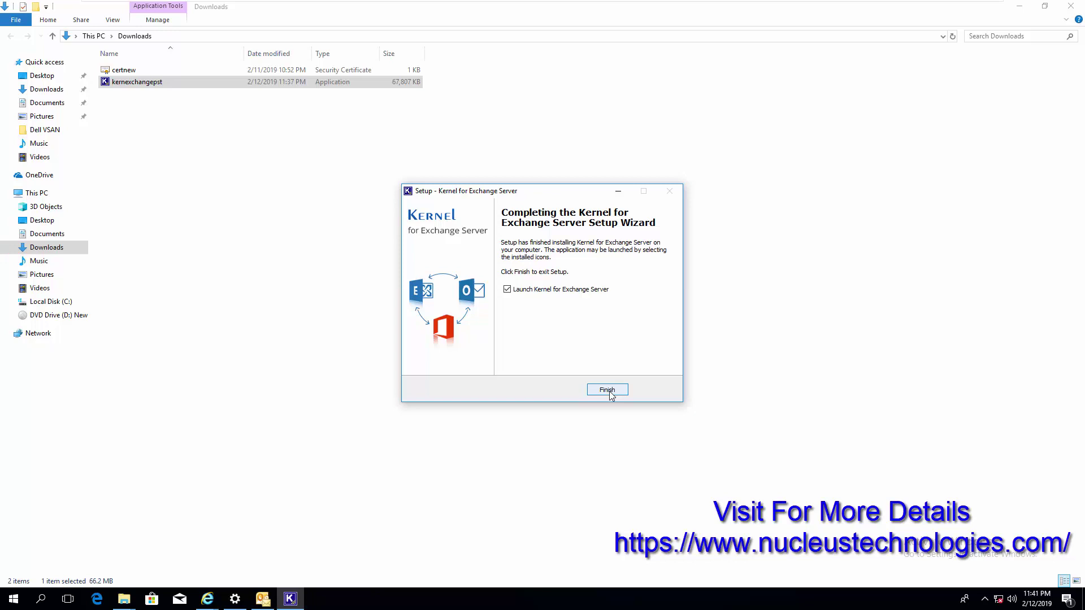
click(607, 390)
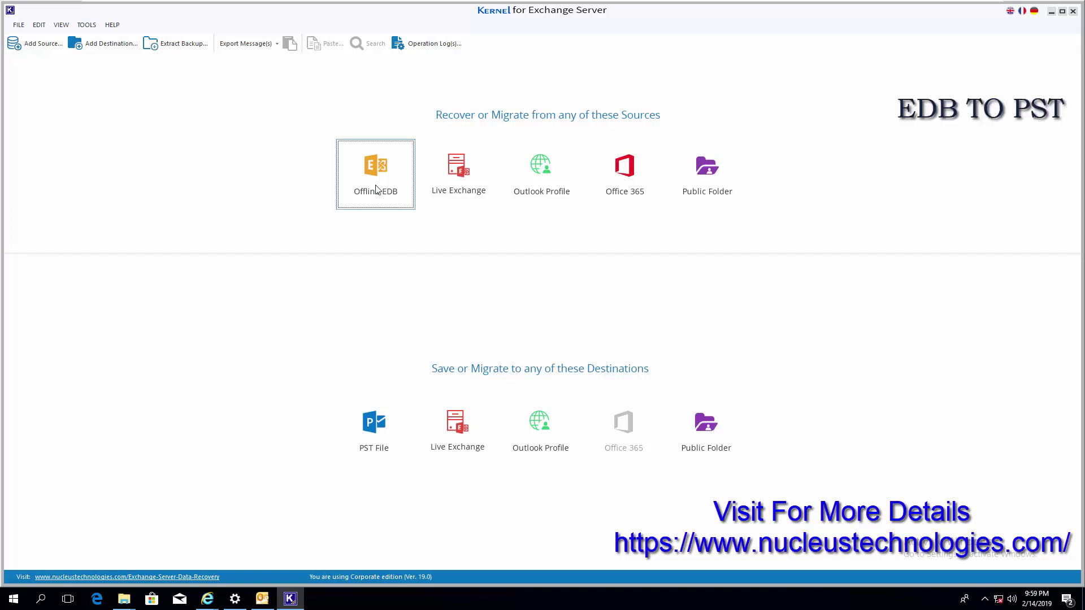
Add Mailbox Database 0565501693.edb from the Desktop as an Offline EDB source using Standard Scan.
click(377, 190)
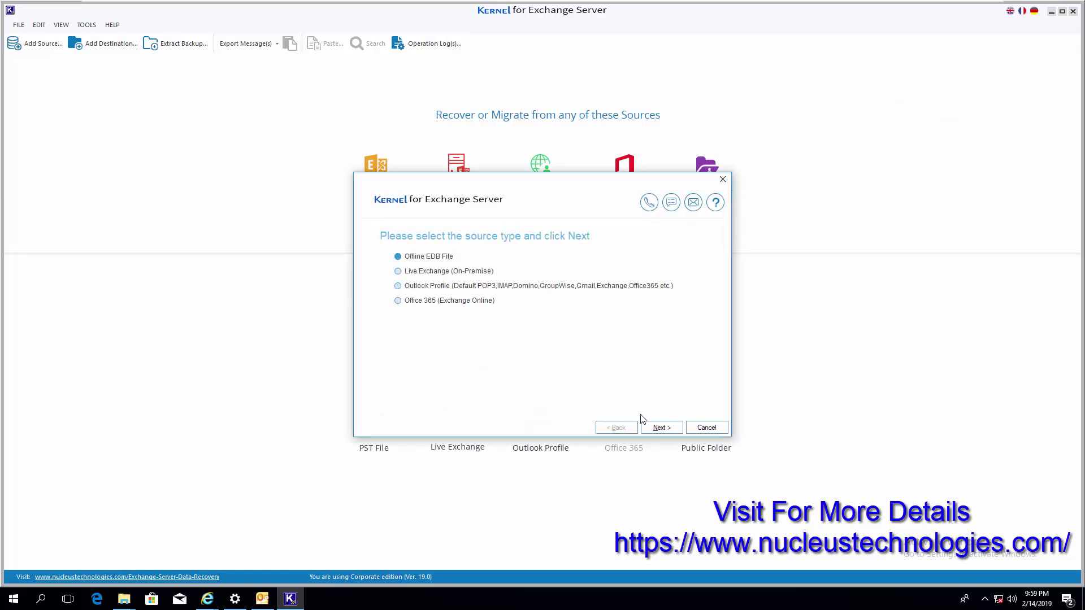
click(676, 430)
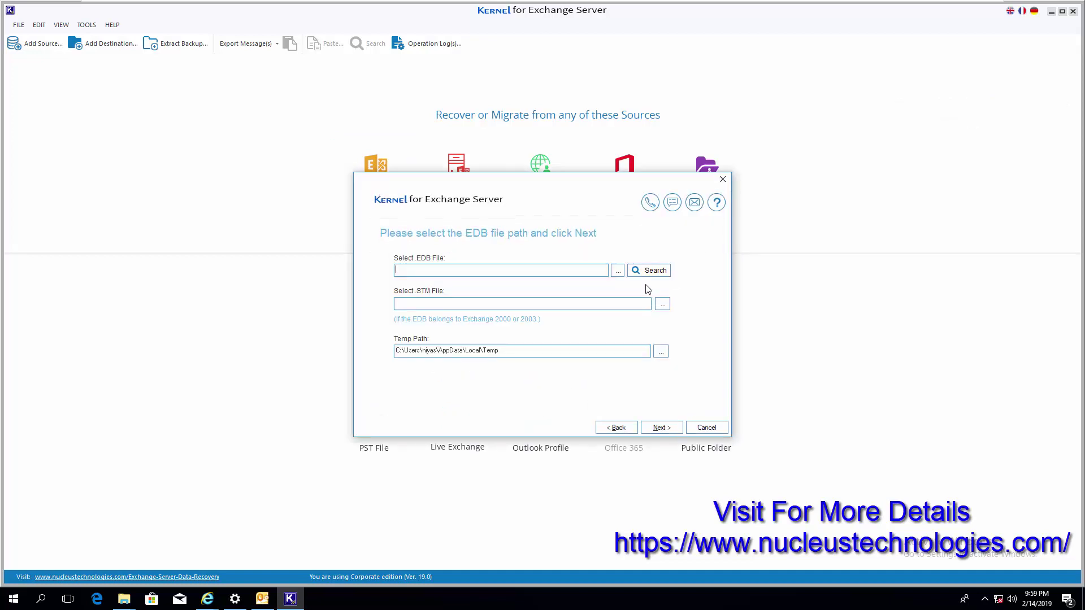
click(618, 270)
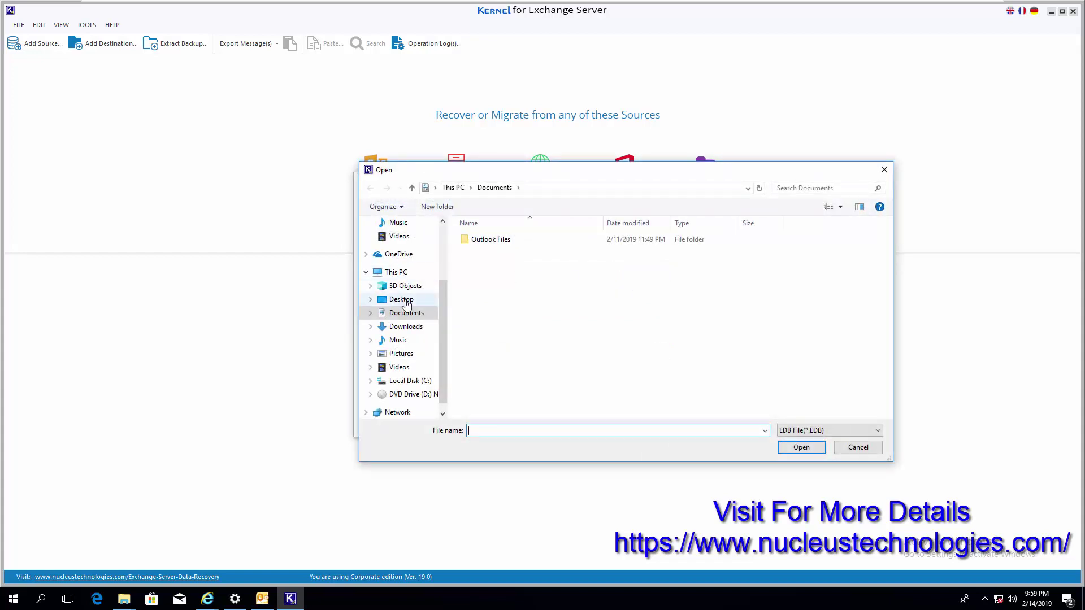
click(403, 301)
double_click(521, 263)
click(652, 429)
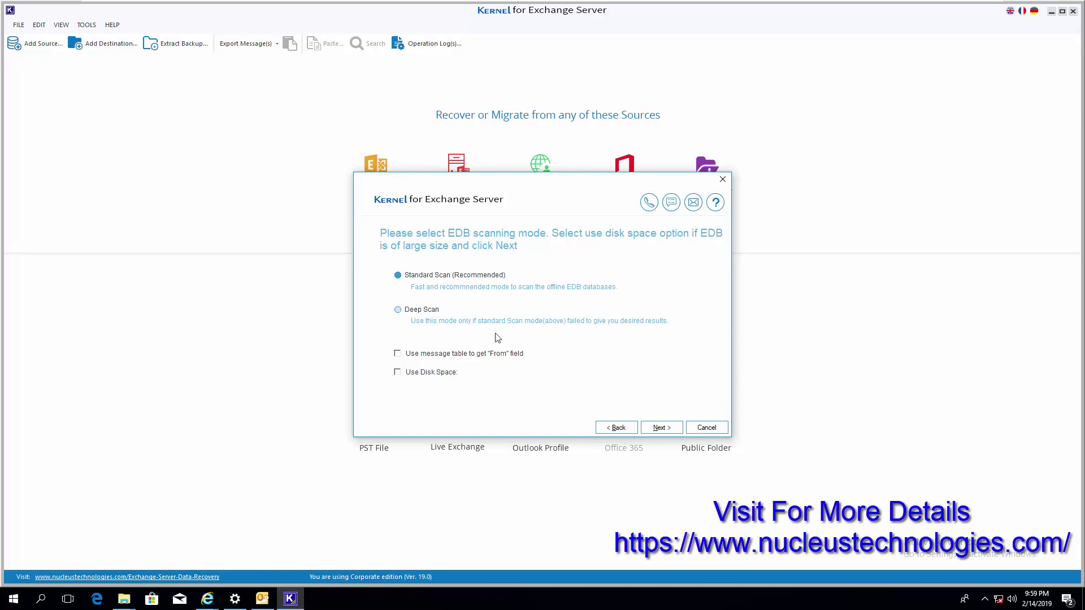
click(661, 427)
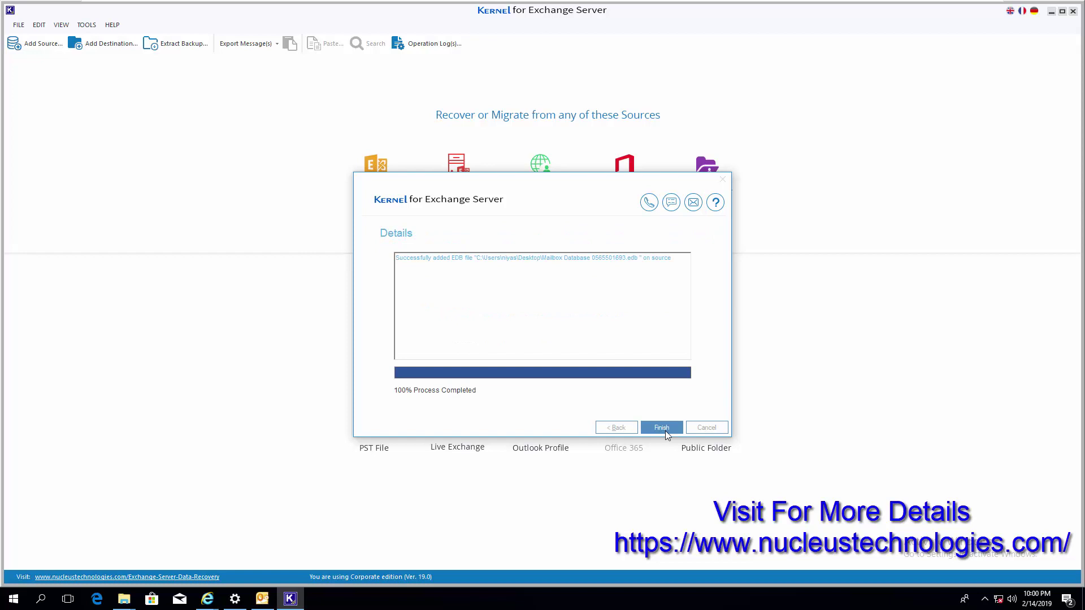
Expand the Administrator mailbox tree, view AllItems, and select the Administrator mailbox.
click(665, 433)
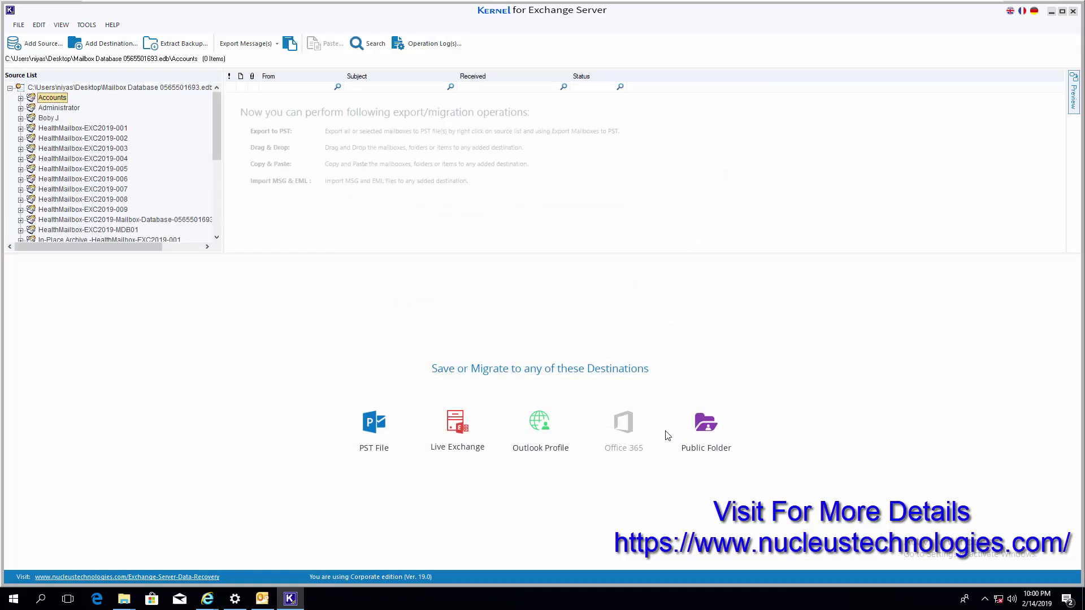
mouse_move(217, 134)
mouse_down()
mouse_move(216, 218)
mouse_move(217, 124)
mouse_up()
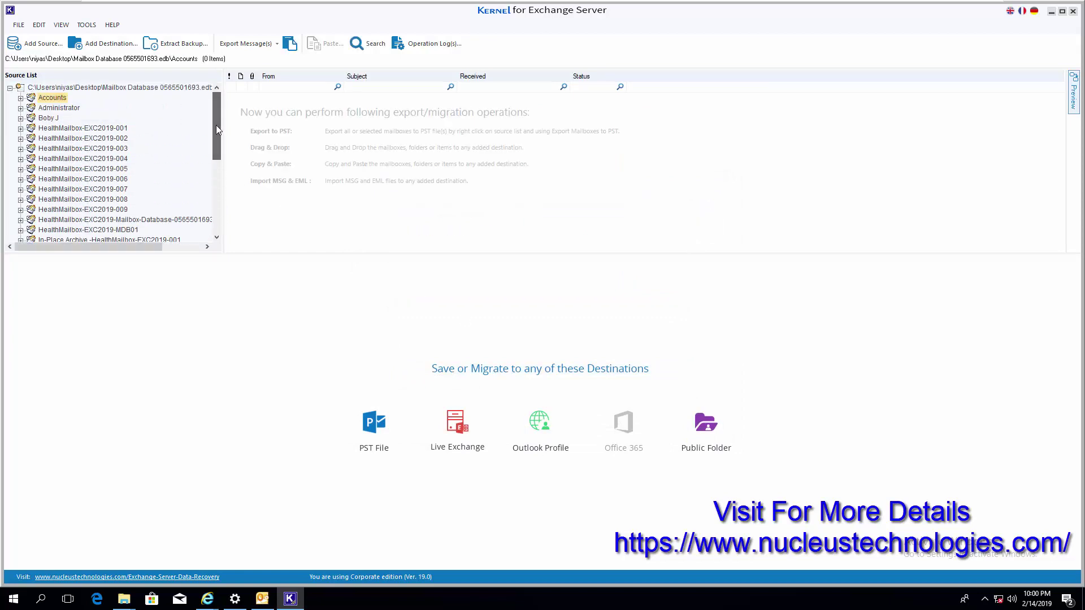
click(20, 98)
click(21, 88)
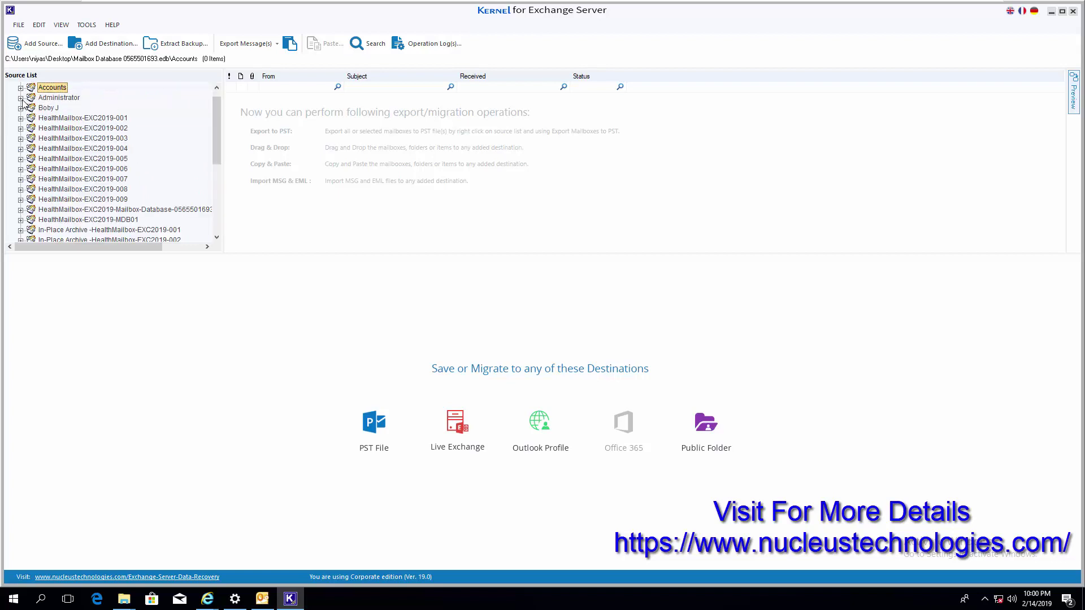
click(21, 97)
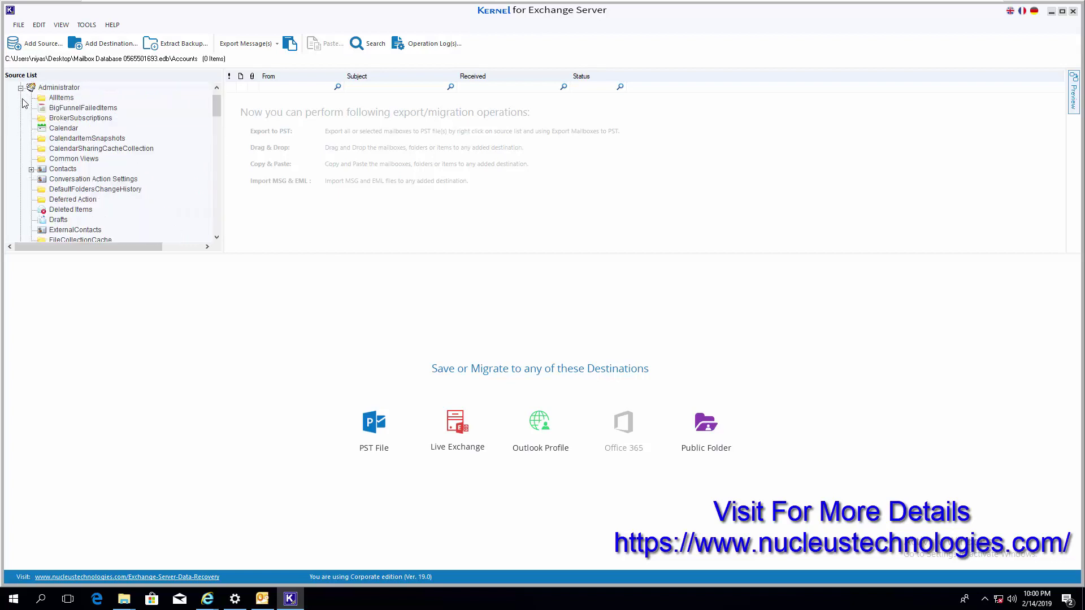
click(60, 98)
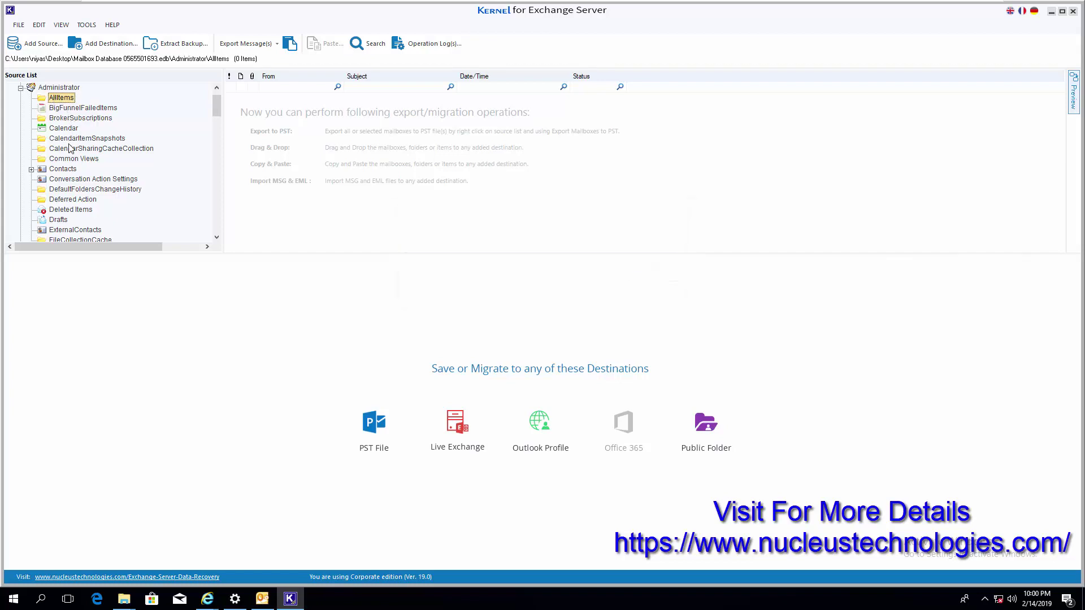
drag(216, 109, 214, 115)
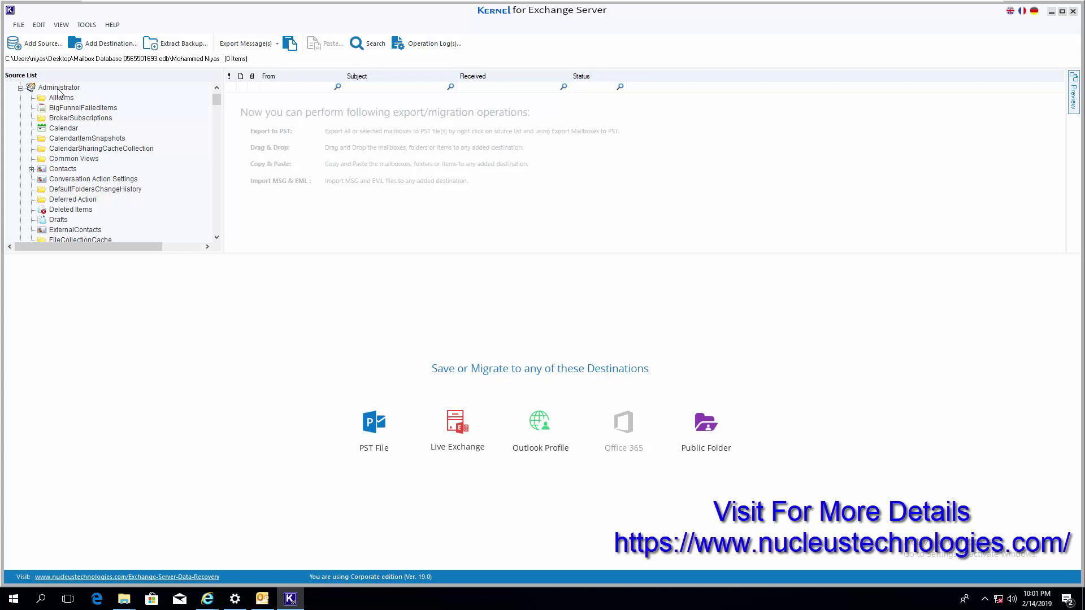
click(58, 88)
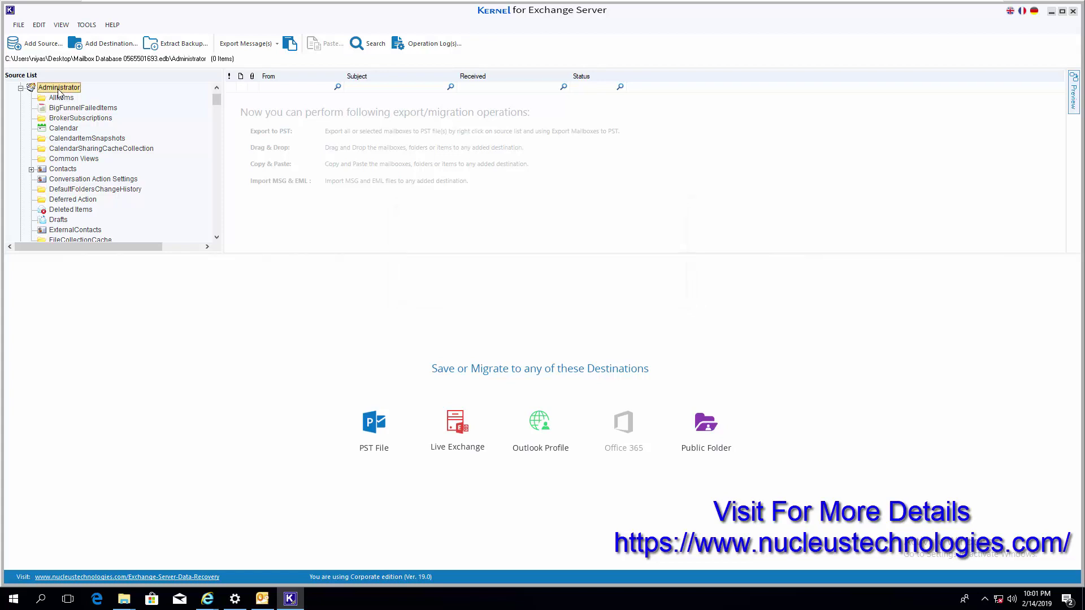
Start exporting the Administrator mailbox to PST with only the Inbox folder selected.
right_click(59, 94)
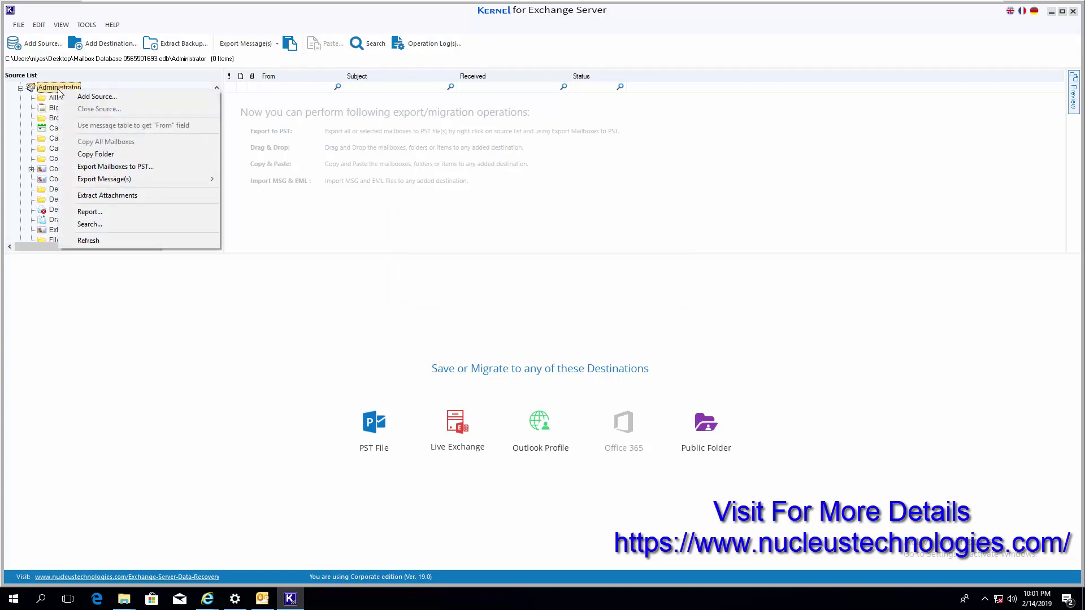
click(114, 166)
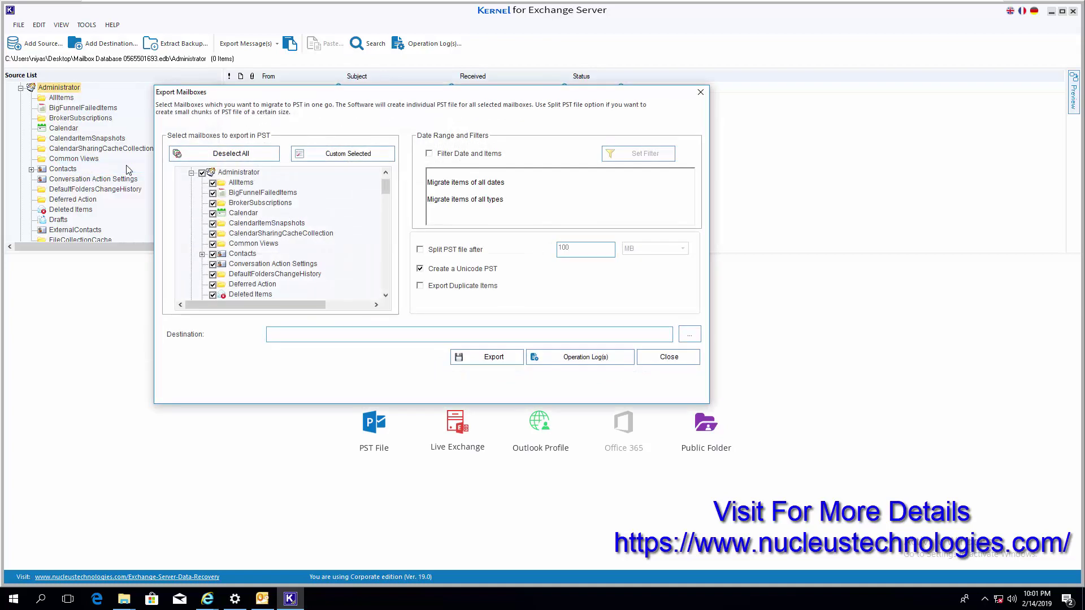
drag(385, 188, 387, 242)
scroll(239, 223, up, 5)
scroll(239, 223, up, 3)
scroll(239, 223, up, 2)
click(213, 183)
scroll(250, 233, down, 5)
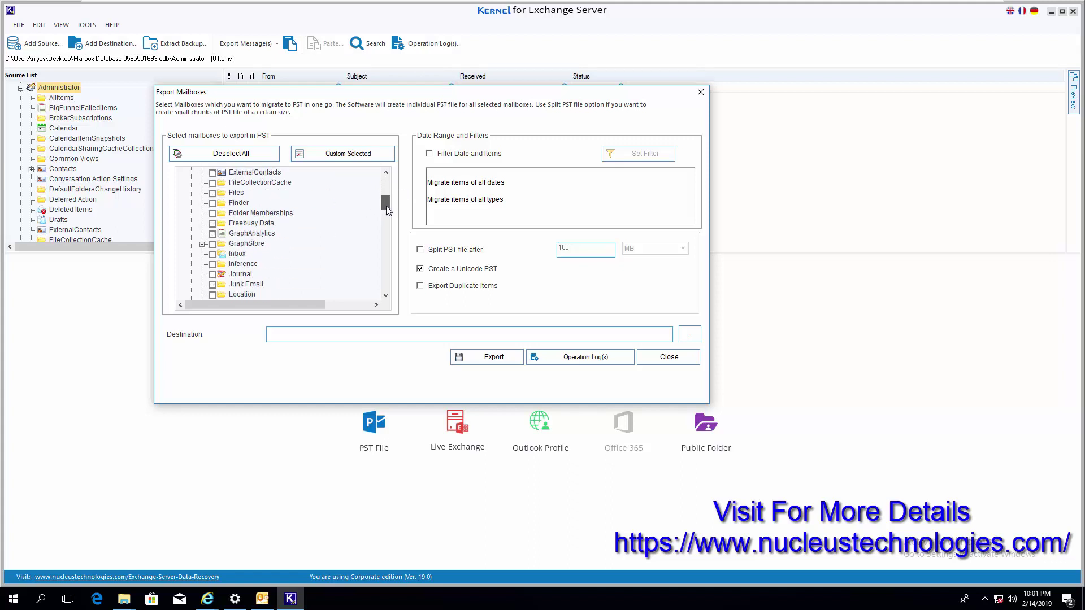
click(213, 234)
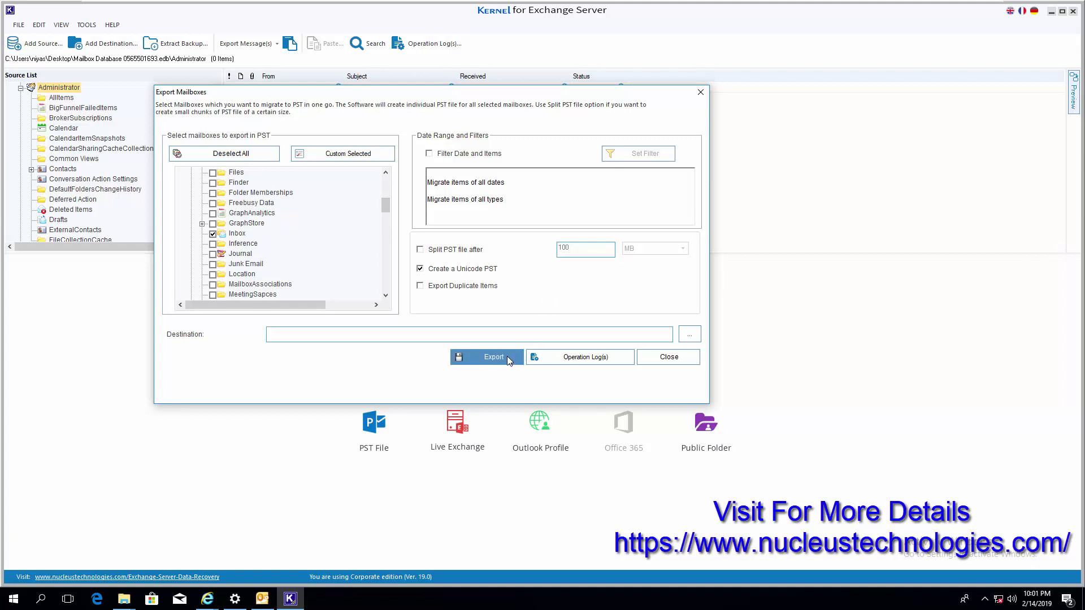
Enable filtering with unchanged filter settings and turn on Split PST.
click(469, 153)
click(631, 154)
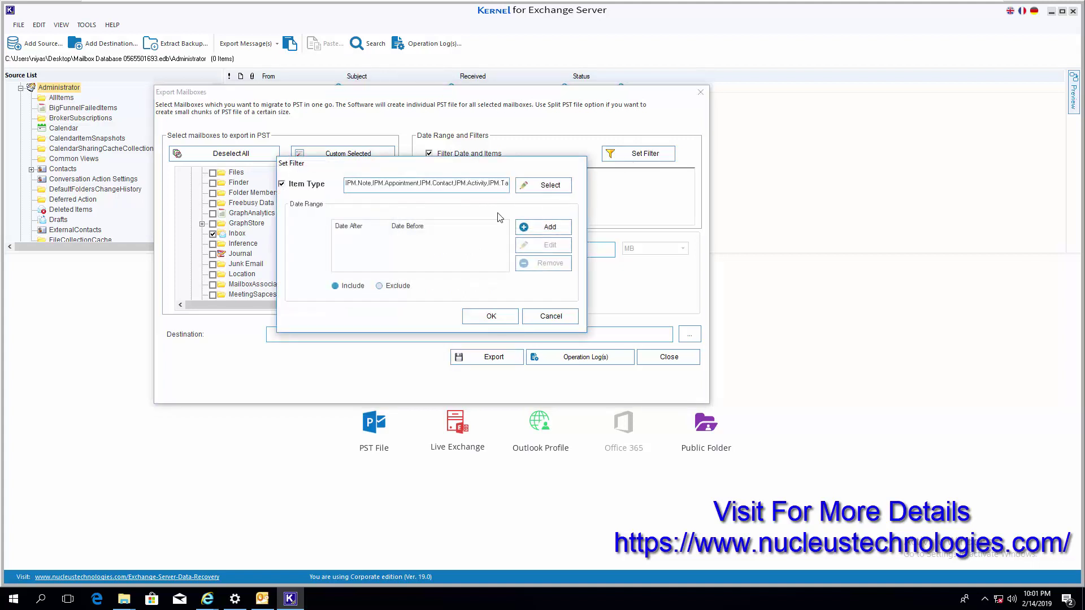
click(547, 316)
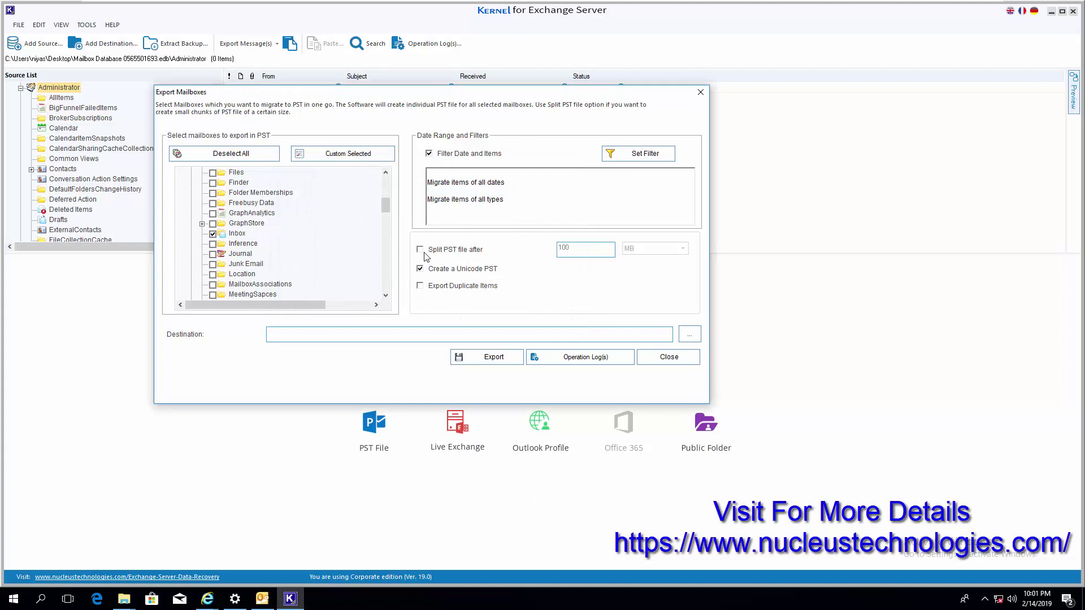
click(477, 252)
Export the PST to the Desktop and close the export window.
click(688, 335)
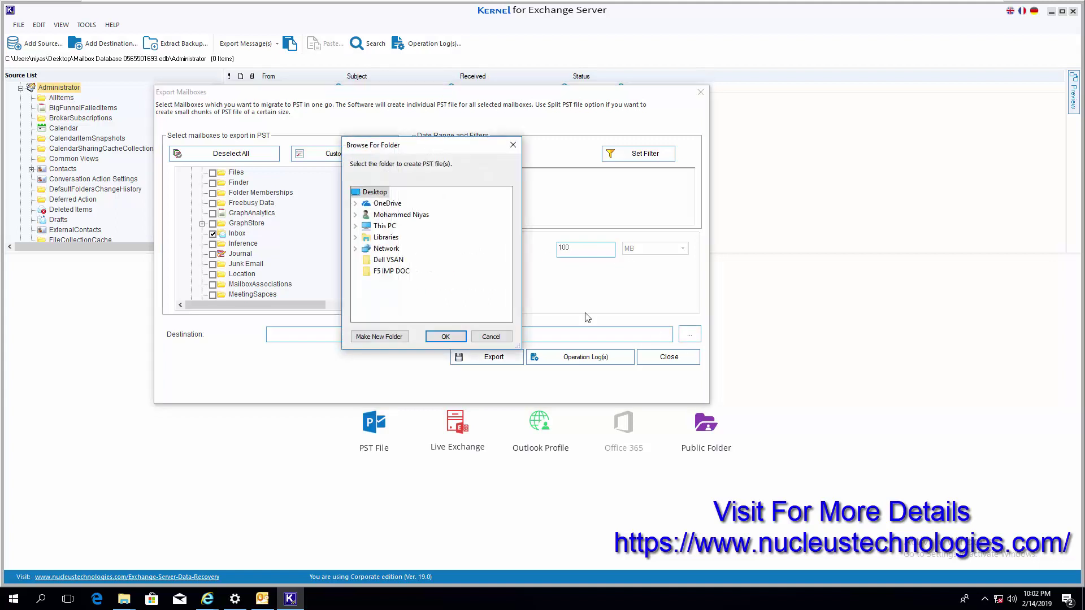
click(356, 214)
click(386, 243)
click(445, 337)
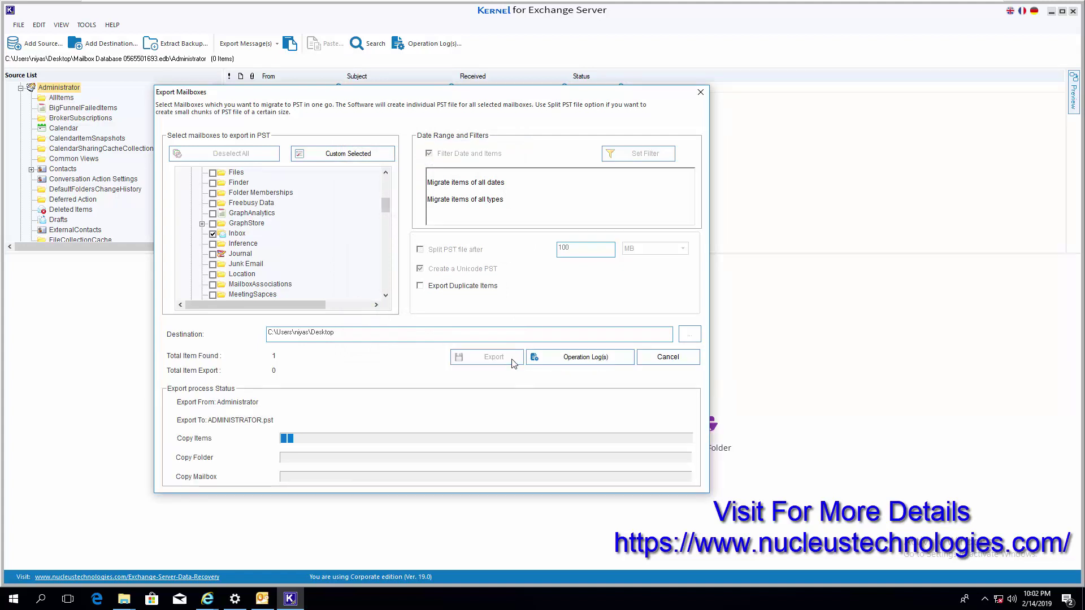
click(434, 314)
click(700, 92)
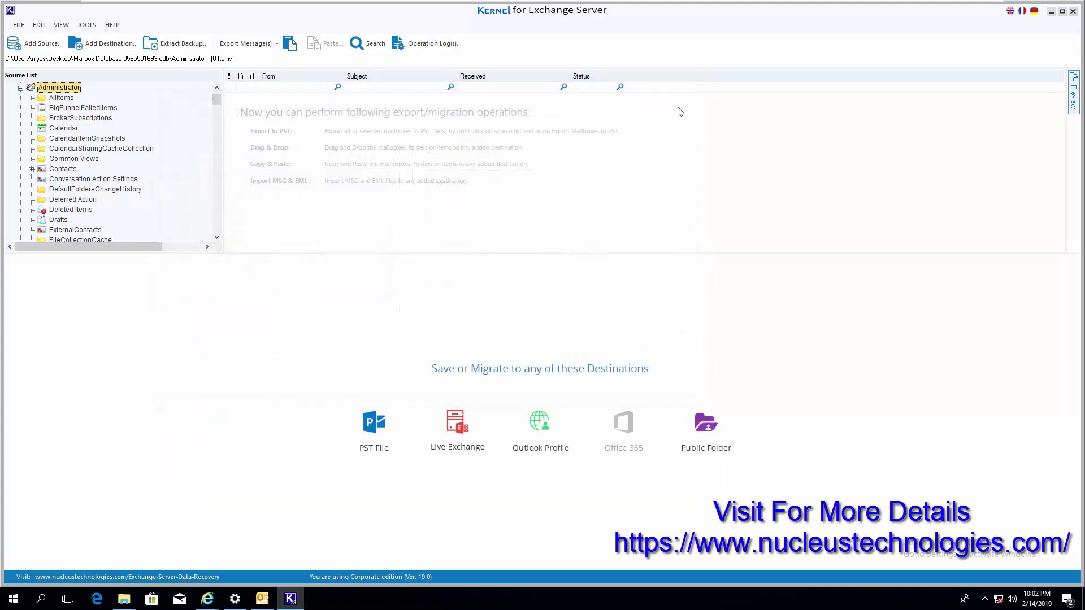
click(262, 599)
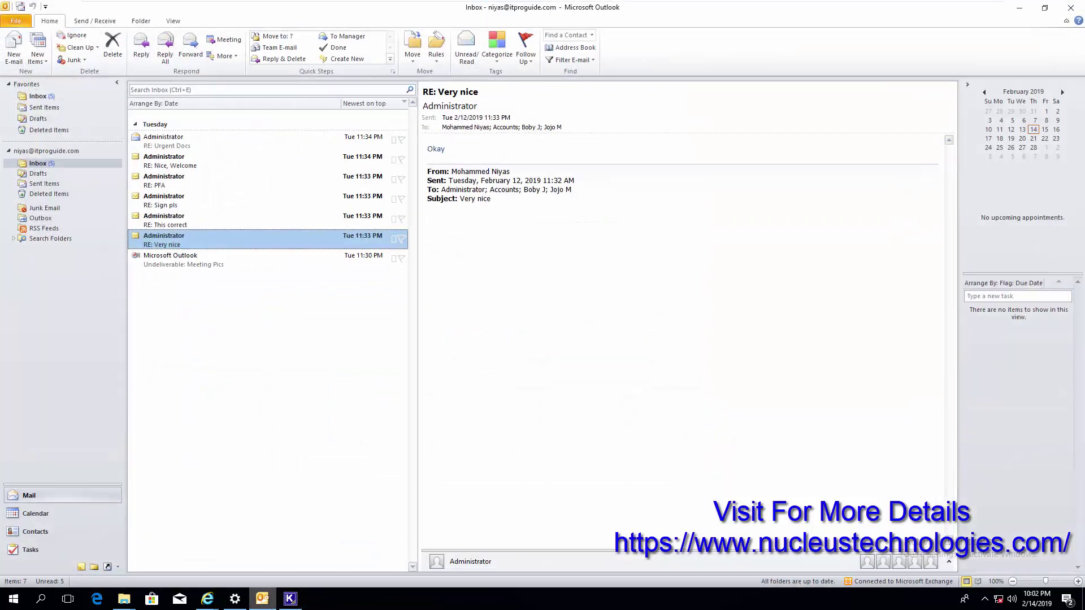
Add ADMINISTRATOR.pst as an Outlook data file through Account Settings.
click(16, 20)
click(126, 140)
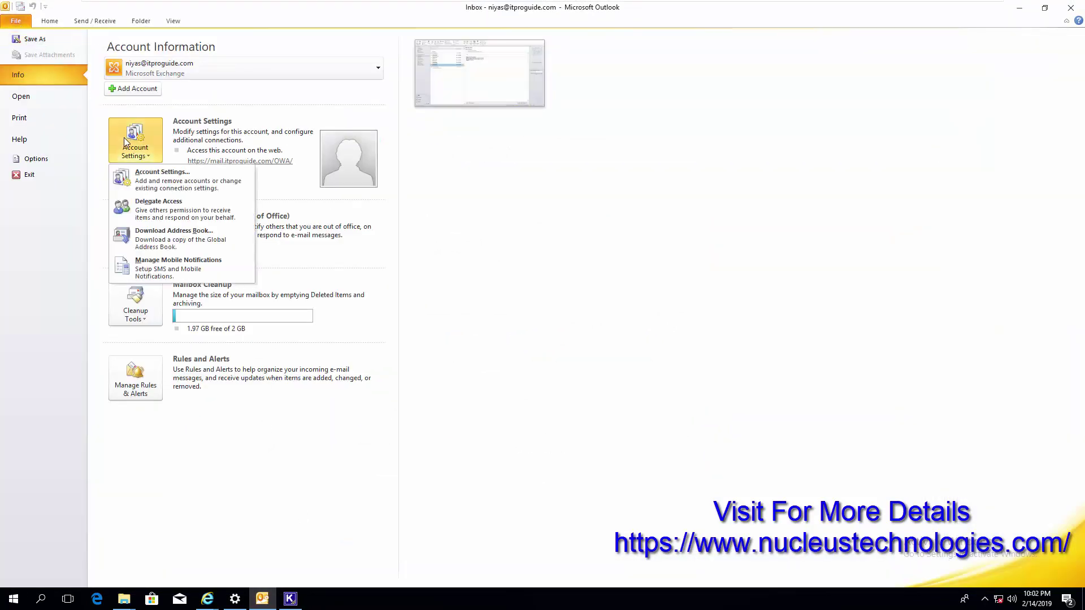
click(143, 176)
click(431, 217)
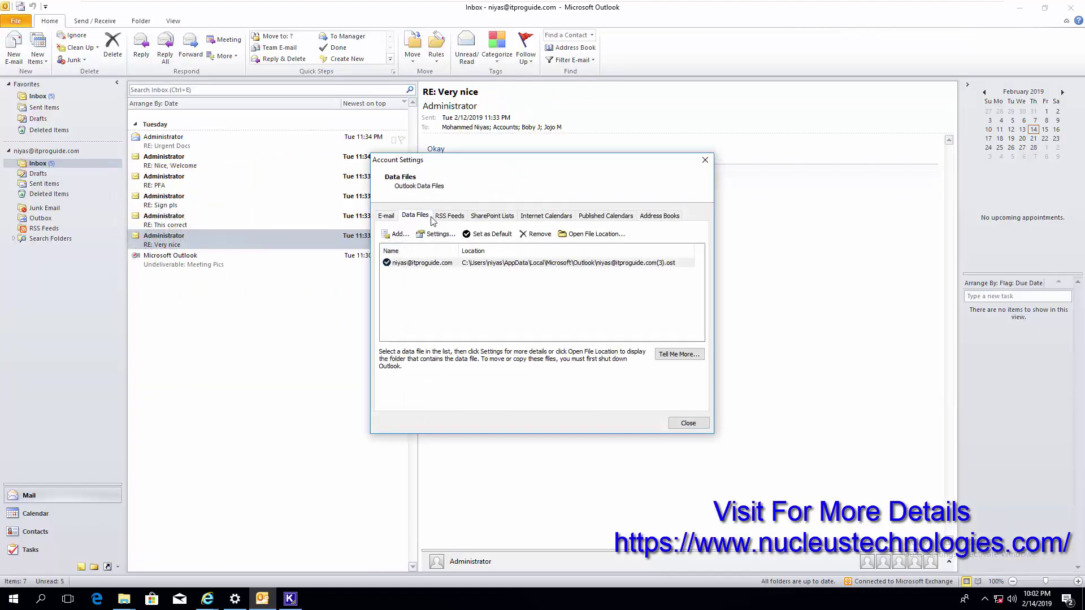
click(400, 235)
click(823, 477)
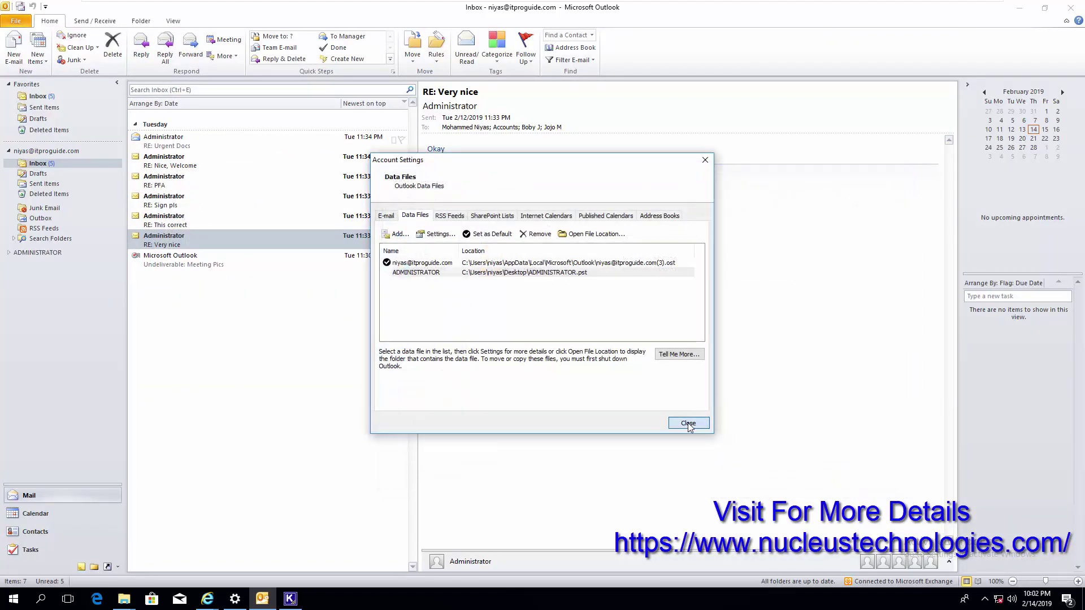
click(690, 426)
click(27, 266)
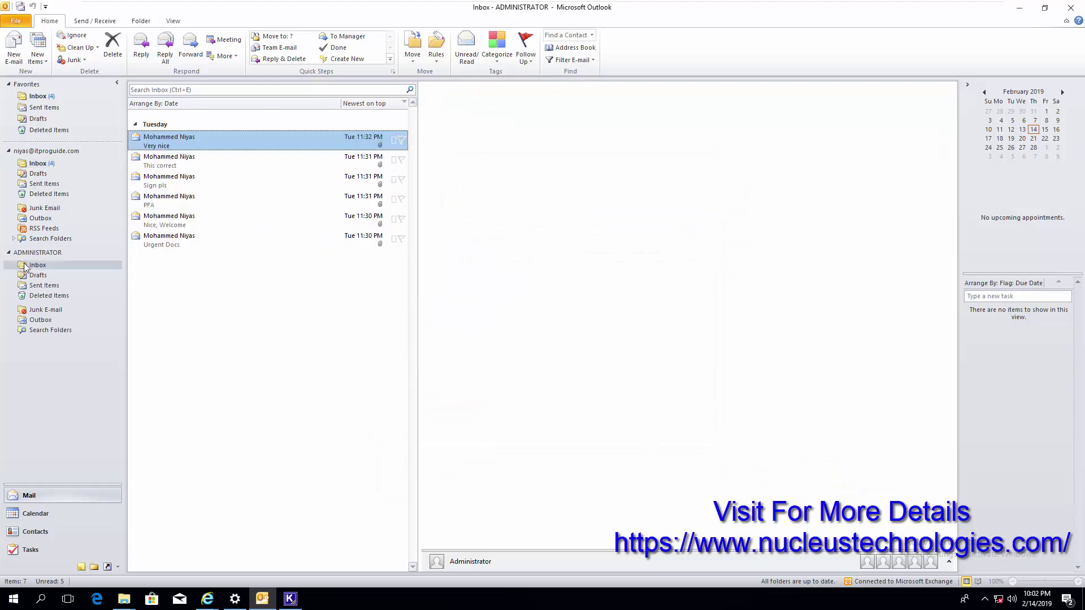
Review the exported Inbox messages, including Urgent Docs and the PFA message.
click(170, 162)
click(170, 180)
click(169, 200)
click(170, 241)
click(157, 200)
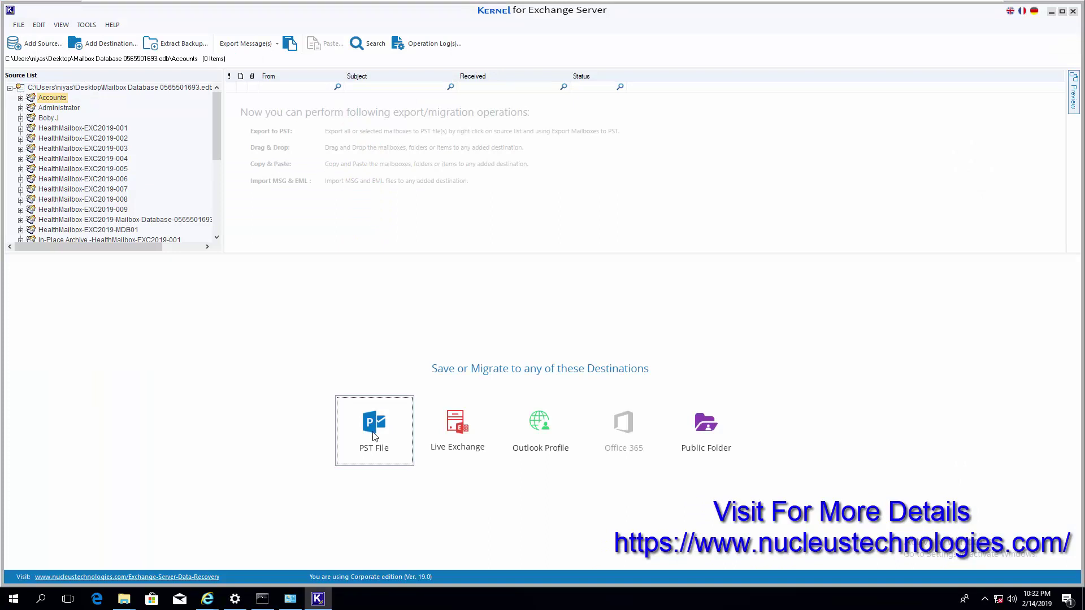
Add a single Exchange 2013/2016/2019 mailbox on mail.itproguide.com as a Live Exchange destination.
click(463, 449)
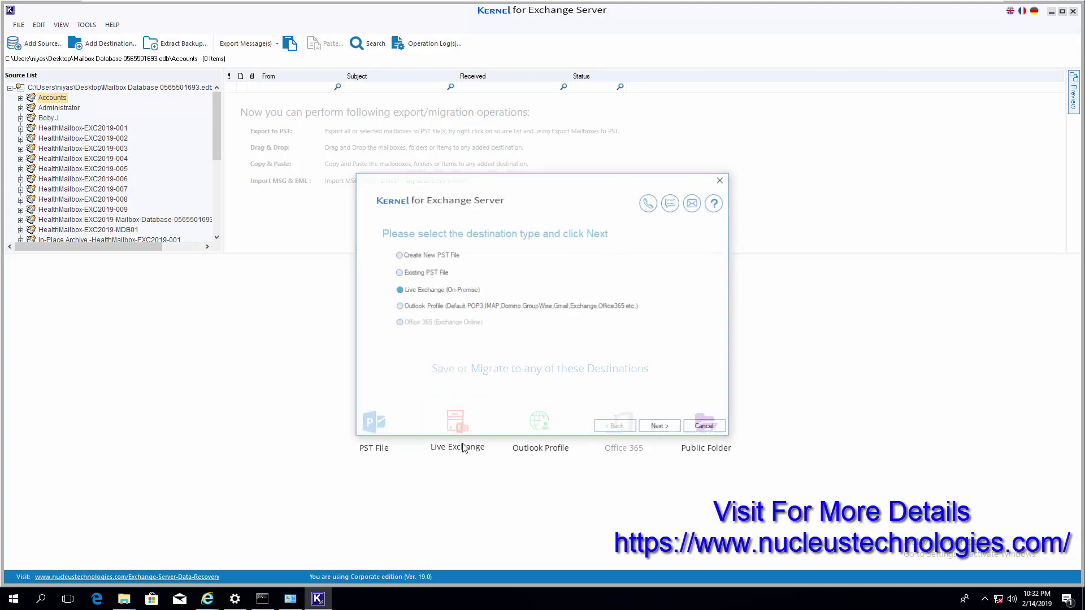
click(668, 429)
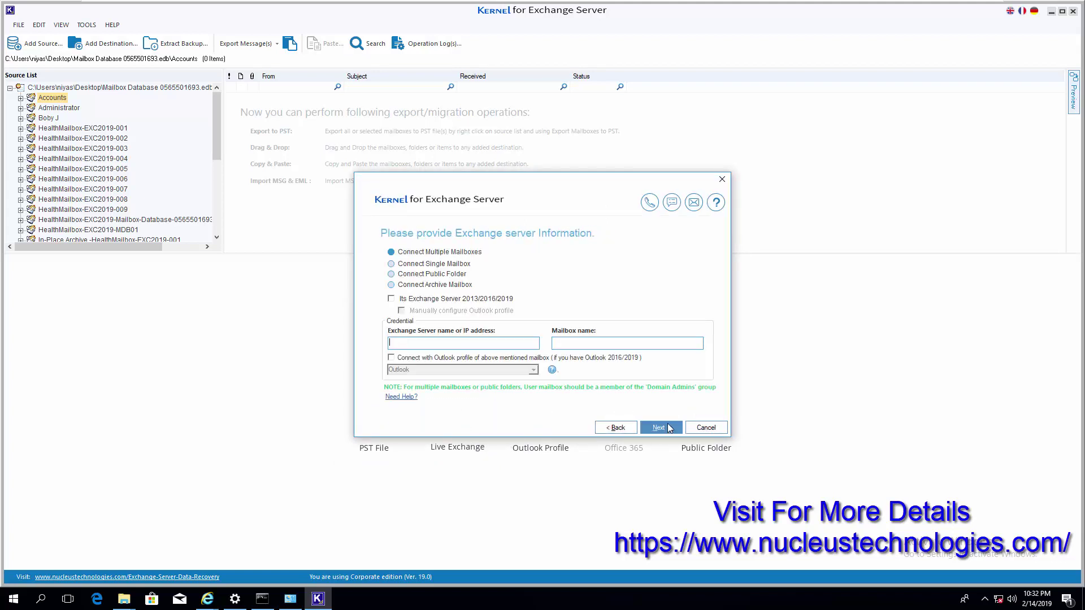
click(436, 300)
click(433, 265)
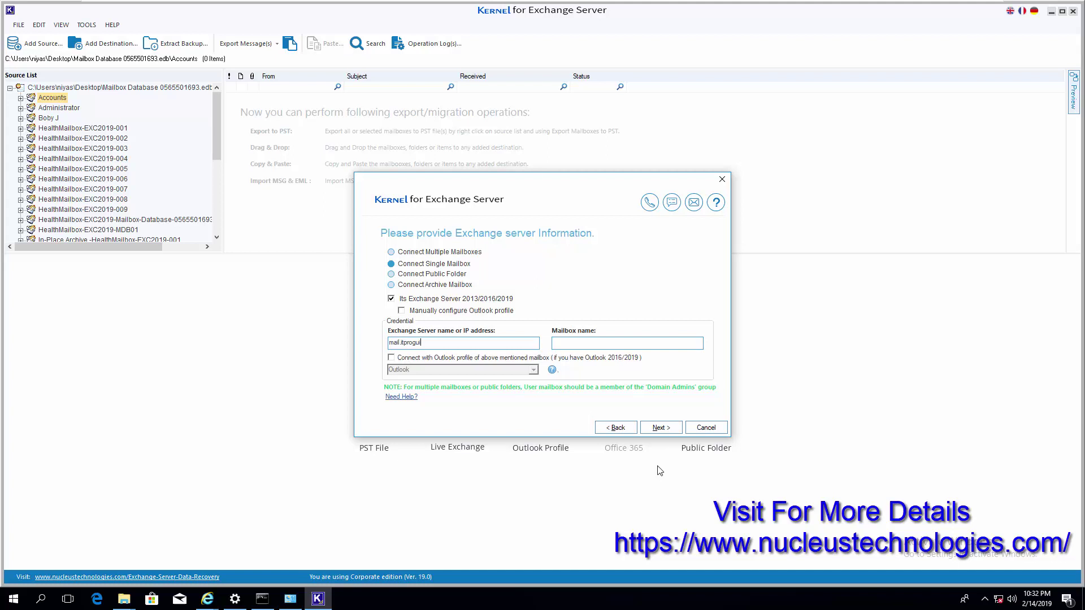
text(om)
key(Tab)
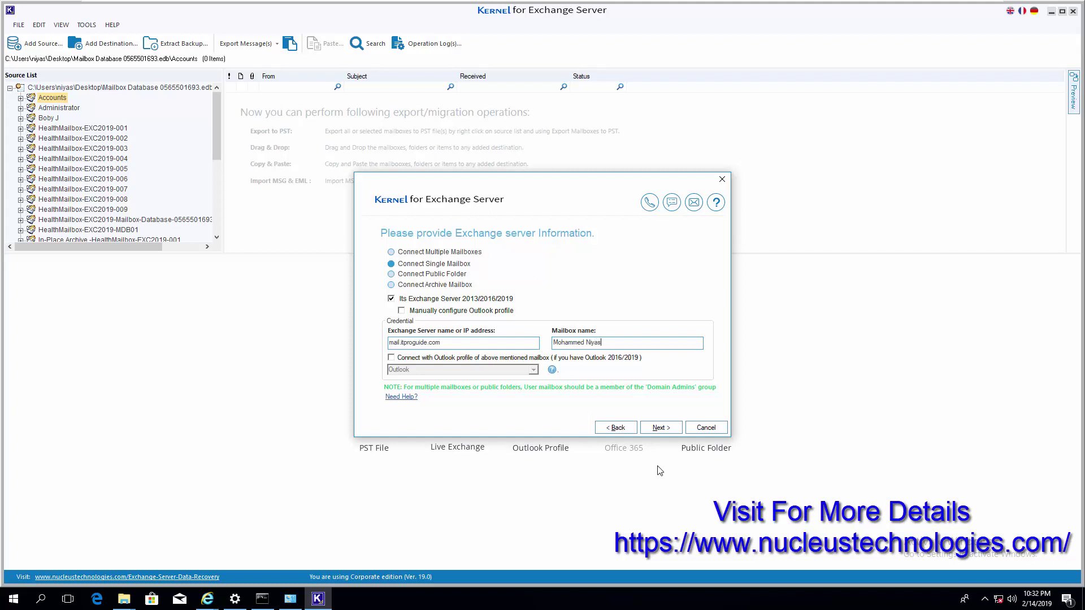
click(663, 428)
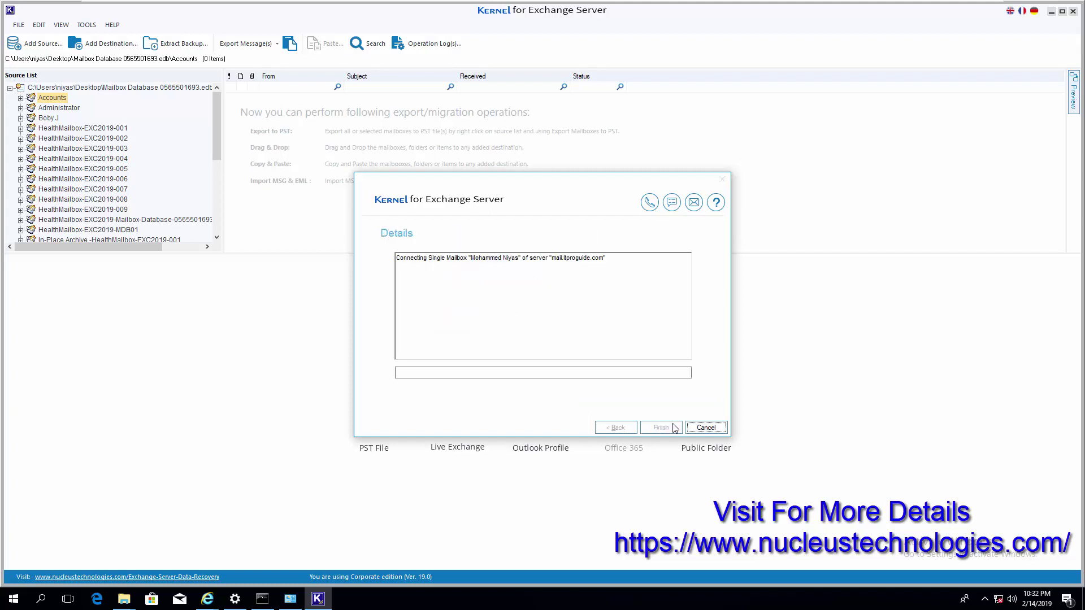
click(662, 428)
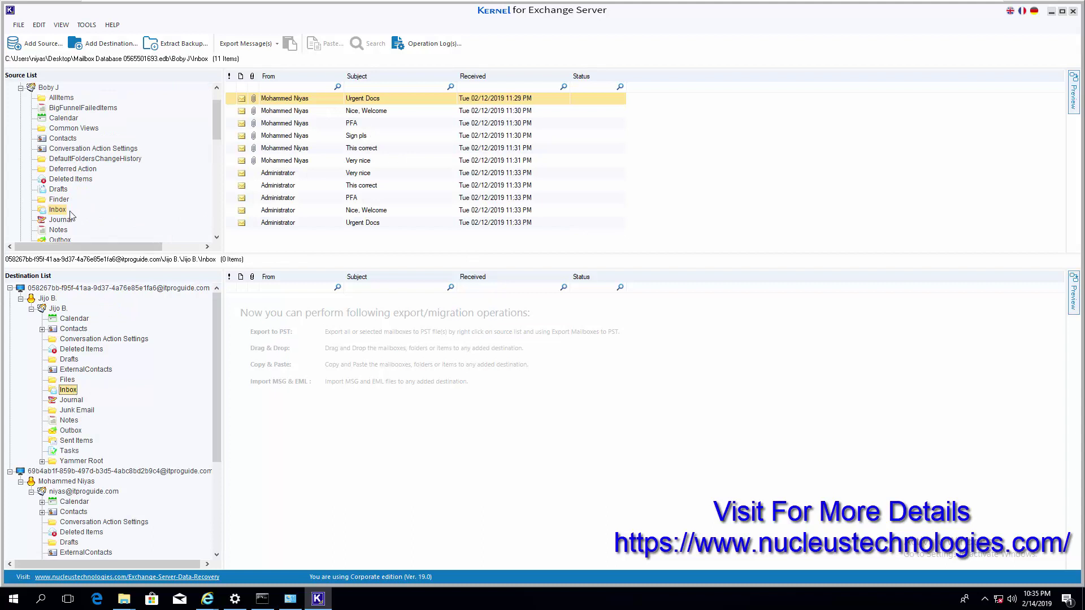
Select all source Inbox messages and drag them onto the destination Inbox.
click(351, 212)
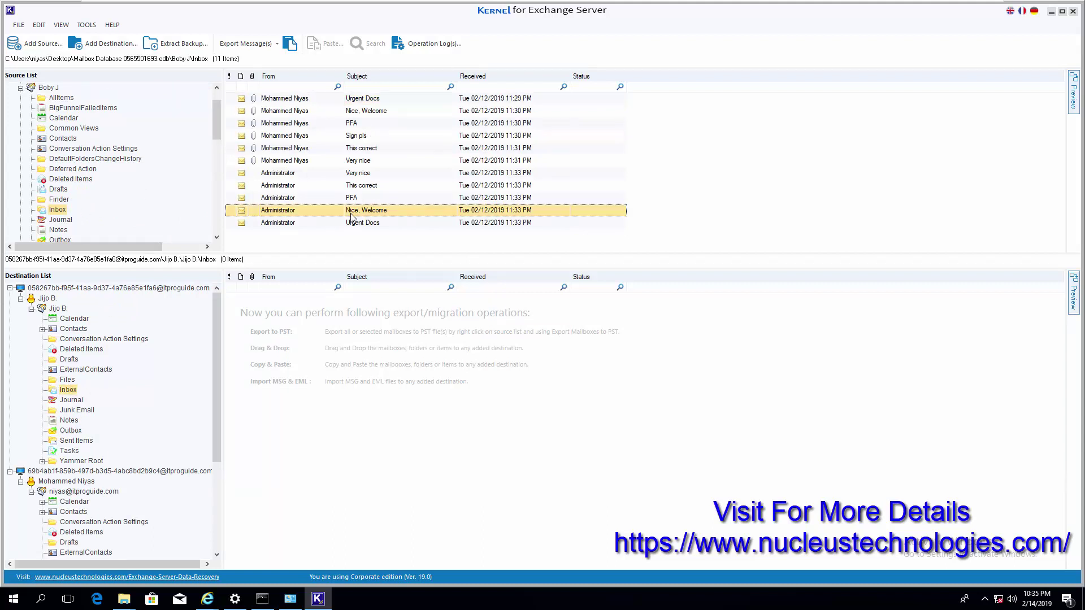
key(ctrl+a)
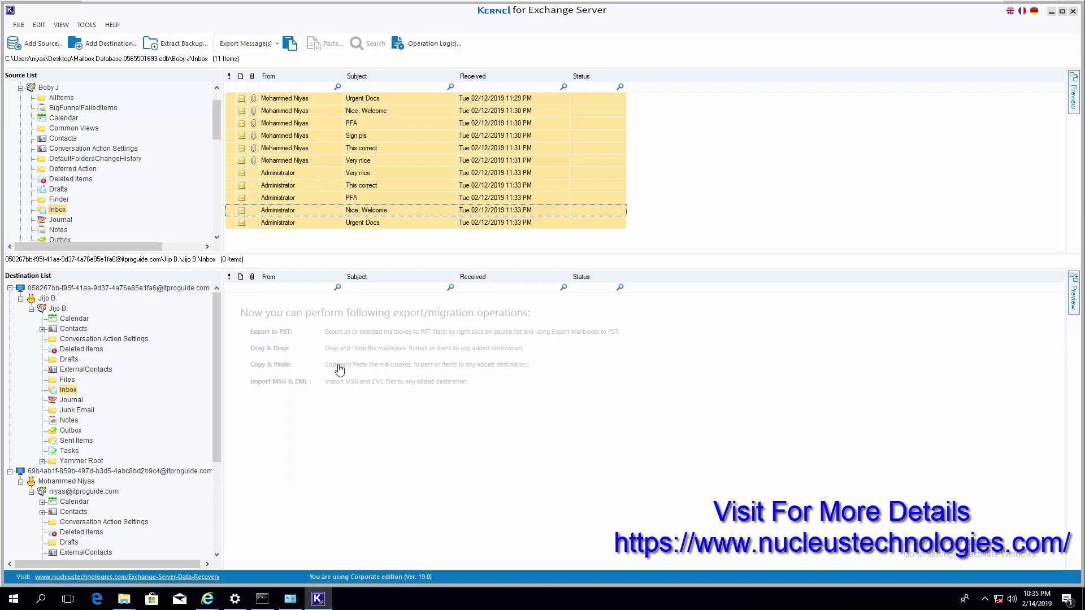
drag(346, 162, 339, 371)
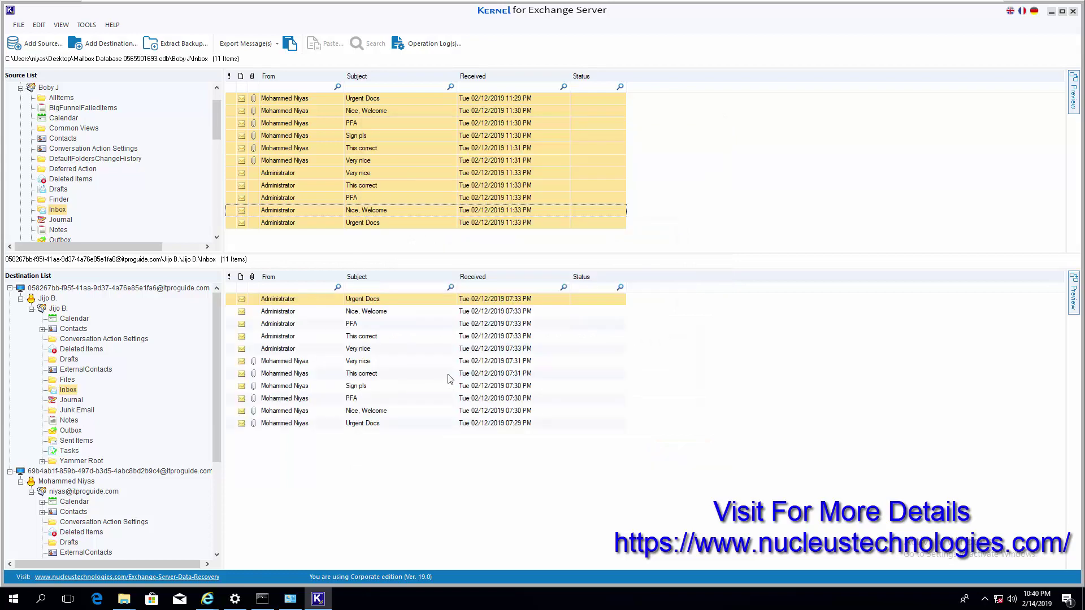
Check the copied messages in the destination Inbox, briefly viewing Drafts.
click(382, 349)
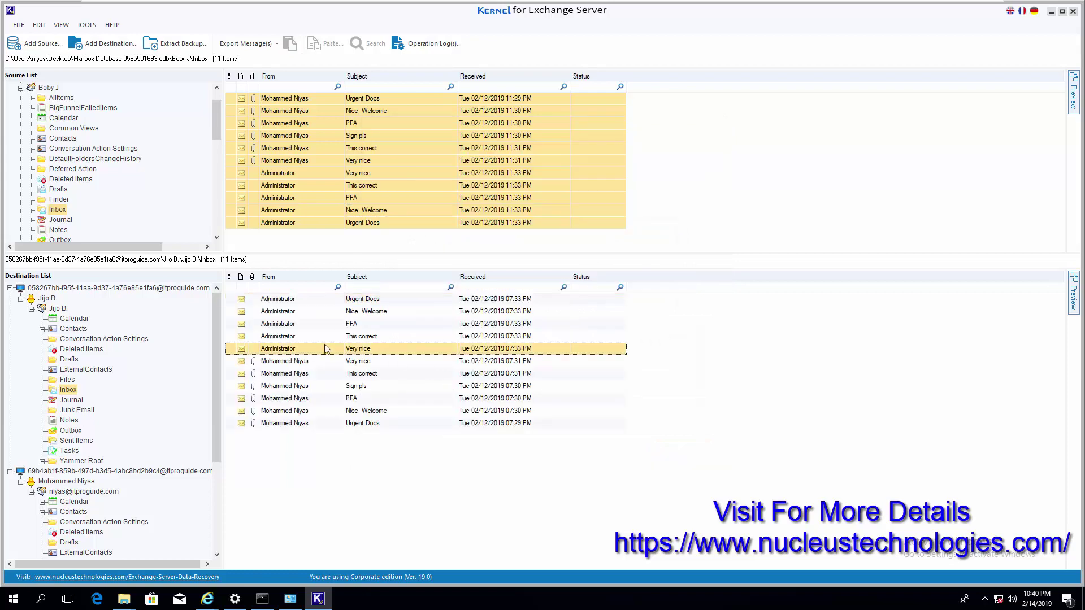
click(68, 359)
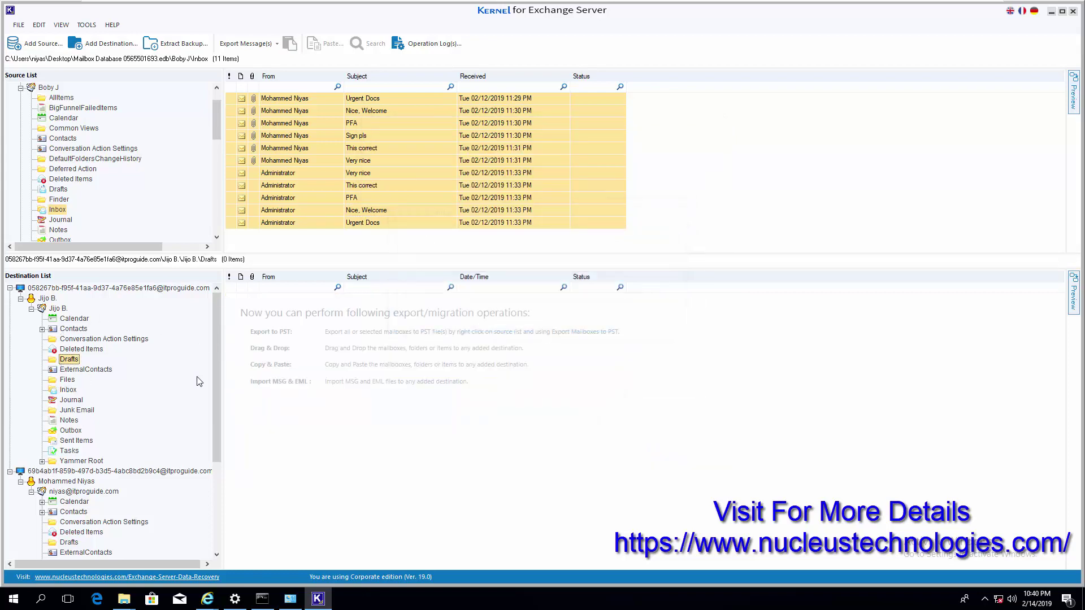
click(66, 390)
click(319, 374)
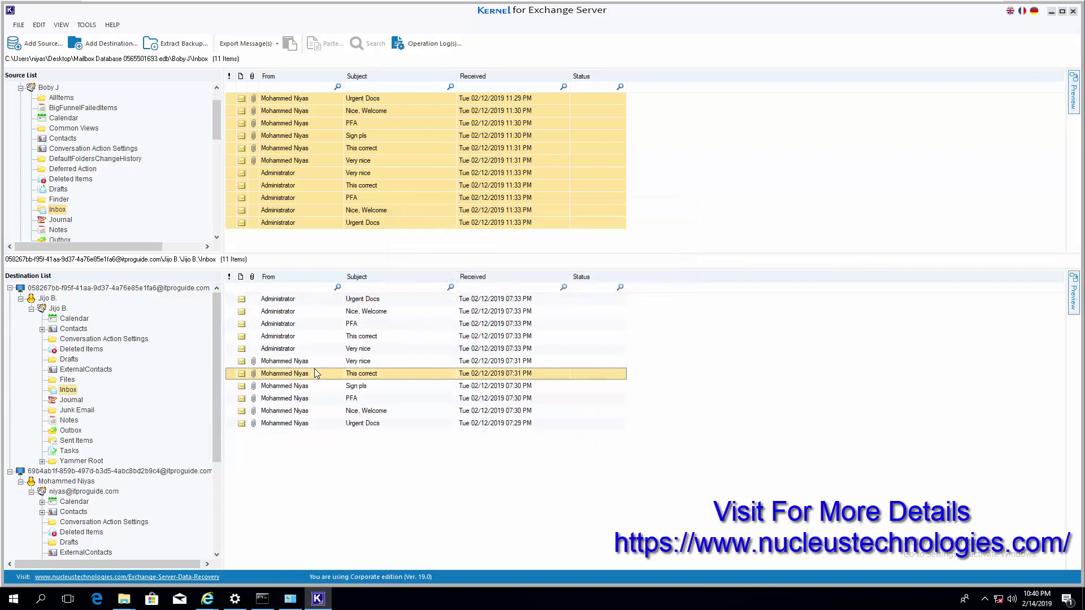
click(207, 599)
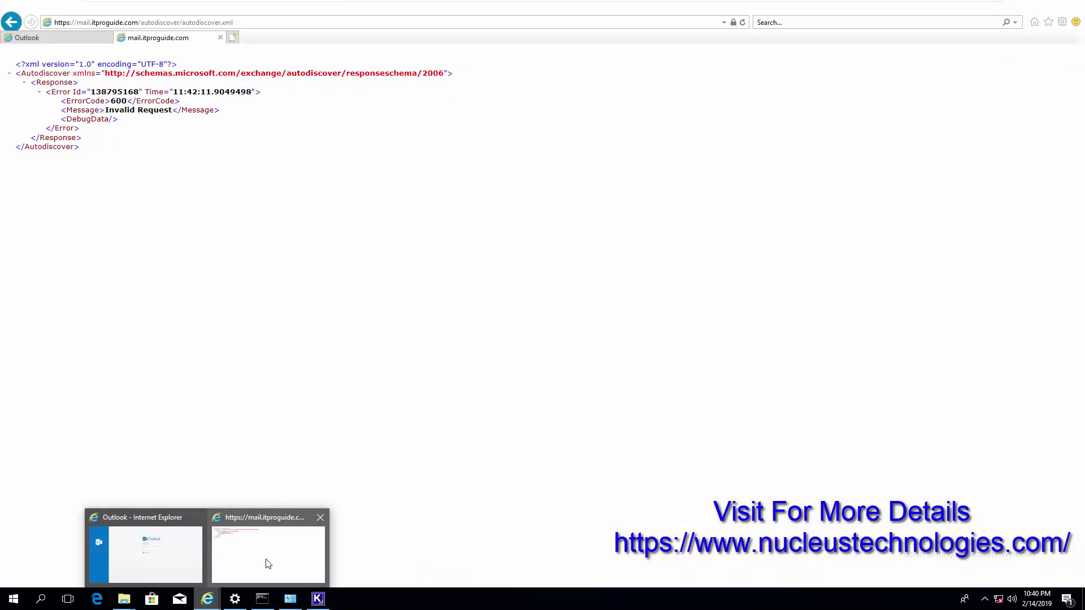
Sign in to Outlook on the web with the corrected user name and open Nice, Welcome.
click(164, 559)
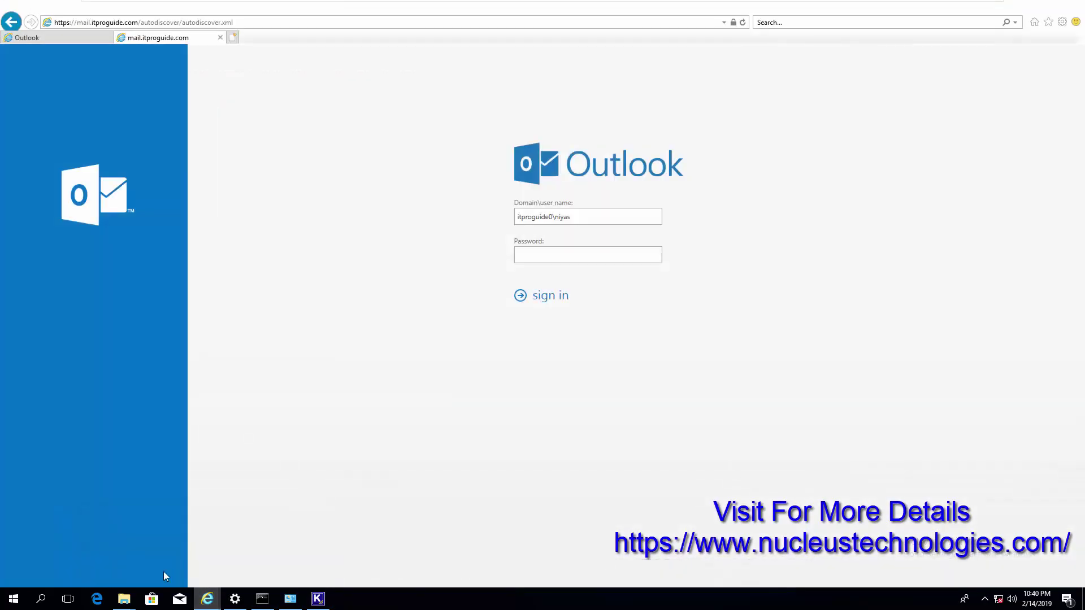
click(562, 217)
drag(561, 216, 577, 218)
key(BackSpace)
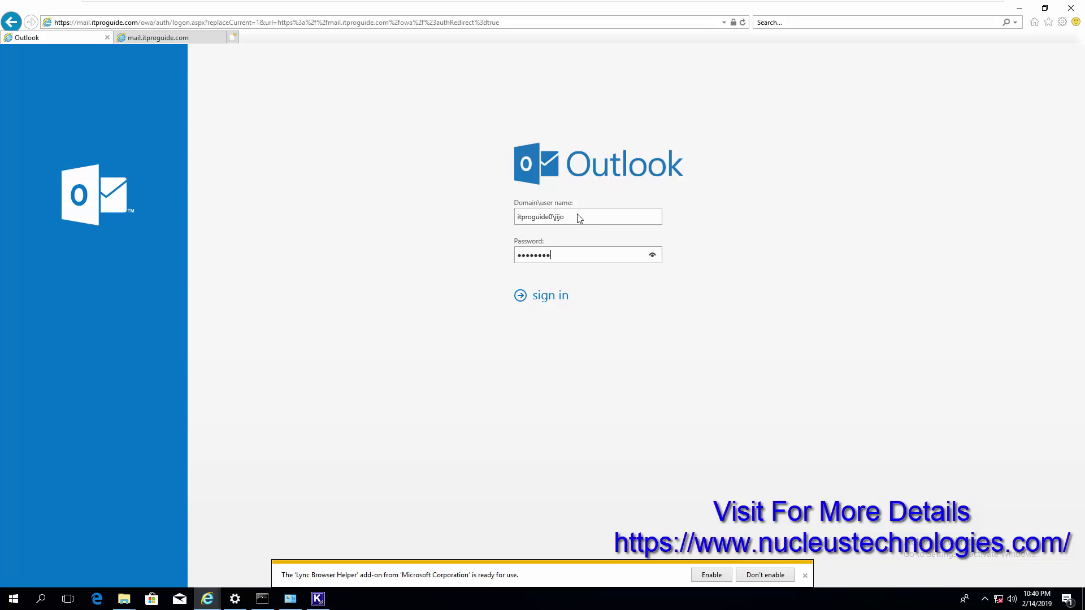
key(Return)
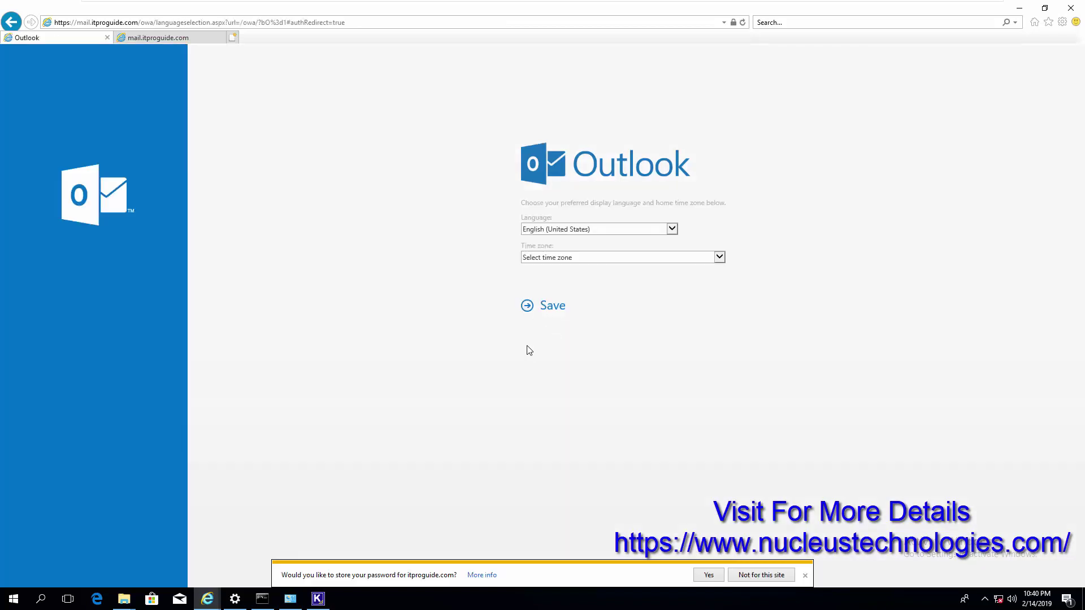
click(550, 307)
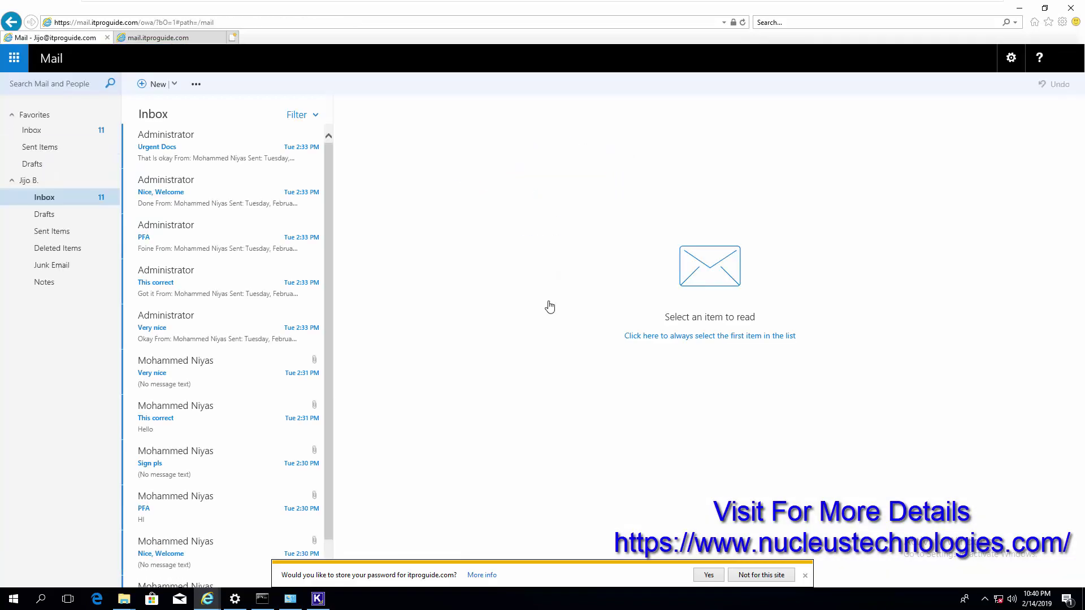
click(235, 203)
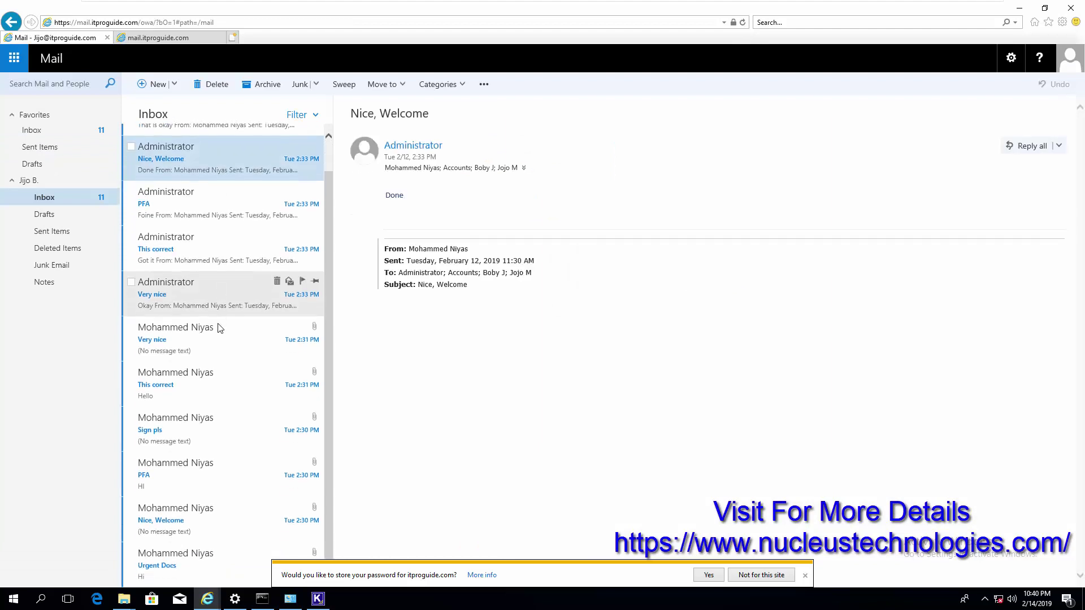
scroll(218, 328, up, 1)
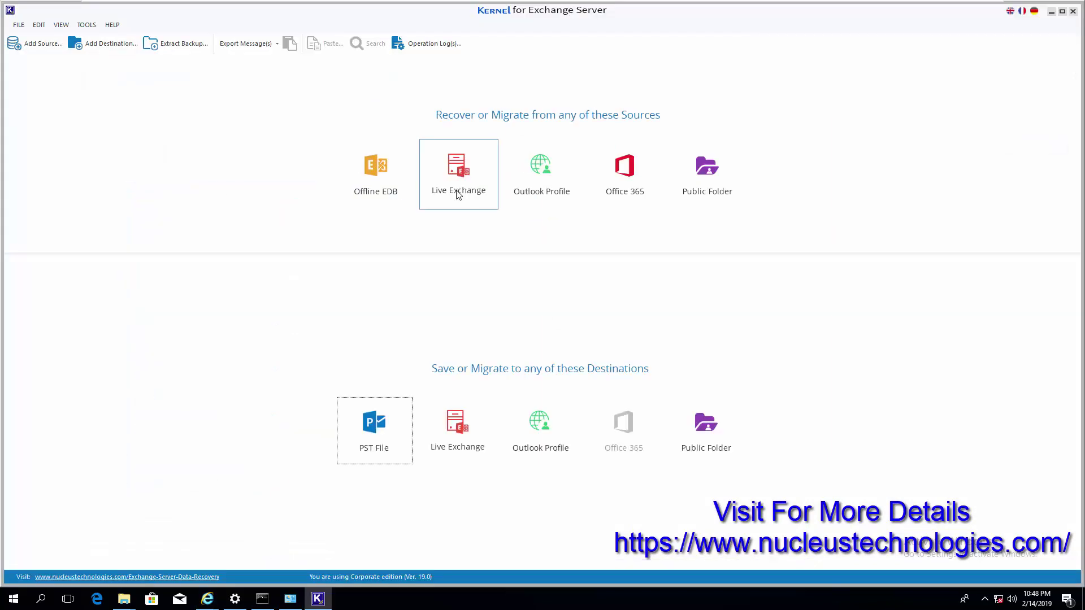
Load a single Exchange 2013/2016/2019 mailbox as a Live Exchange source.
click(457, 193)
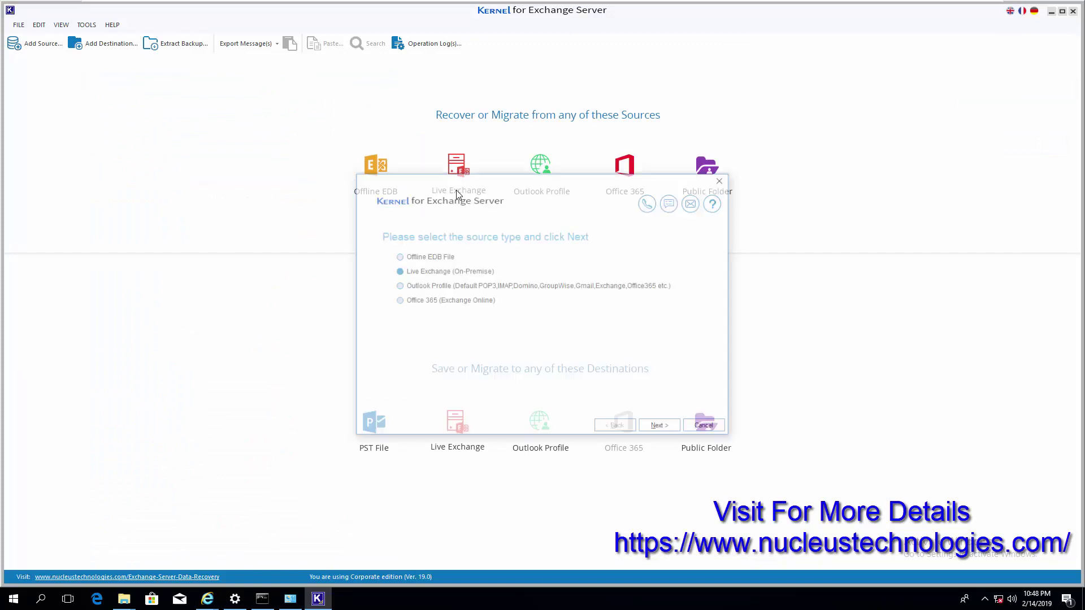
click(666, 428)
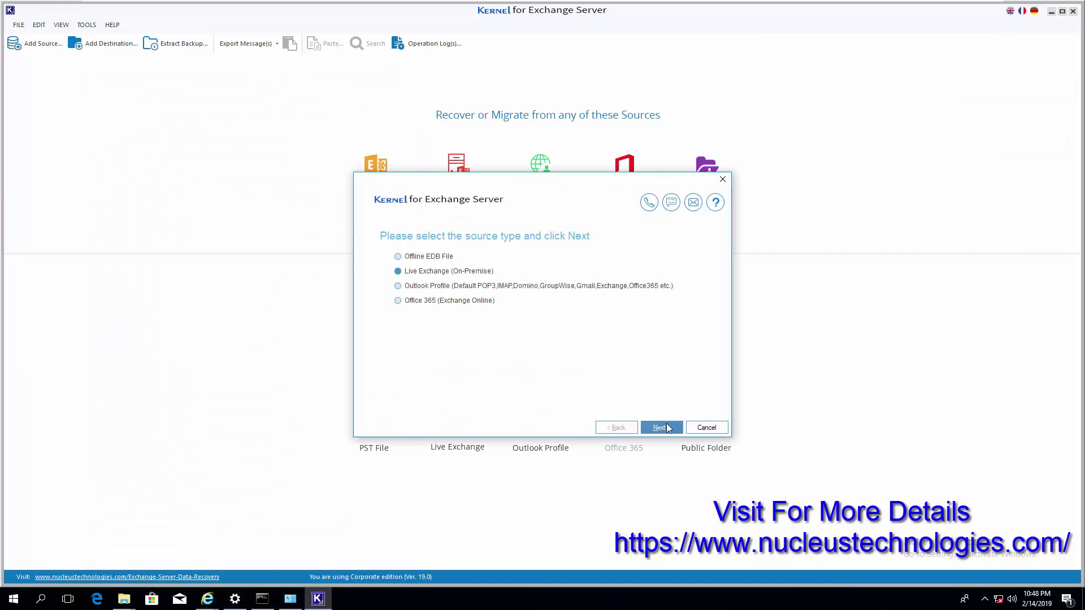
click(667, 427)
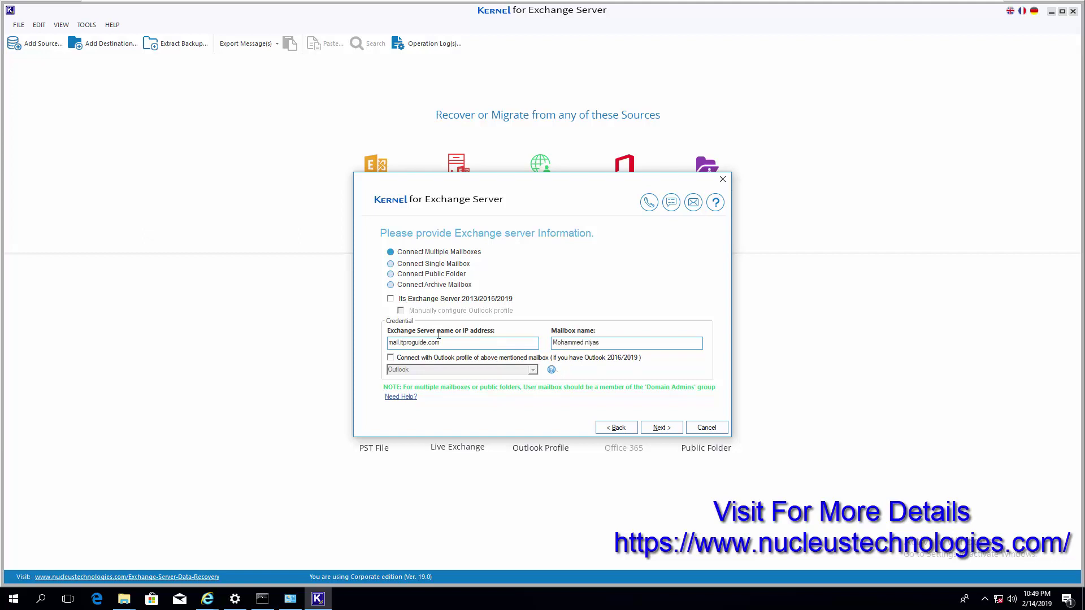
click(454, 266)
click(456, 300)
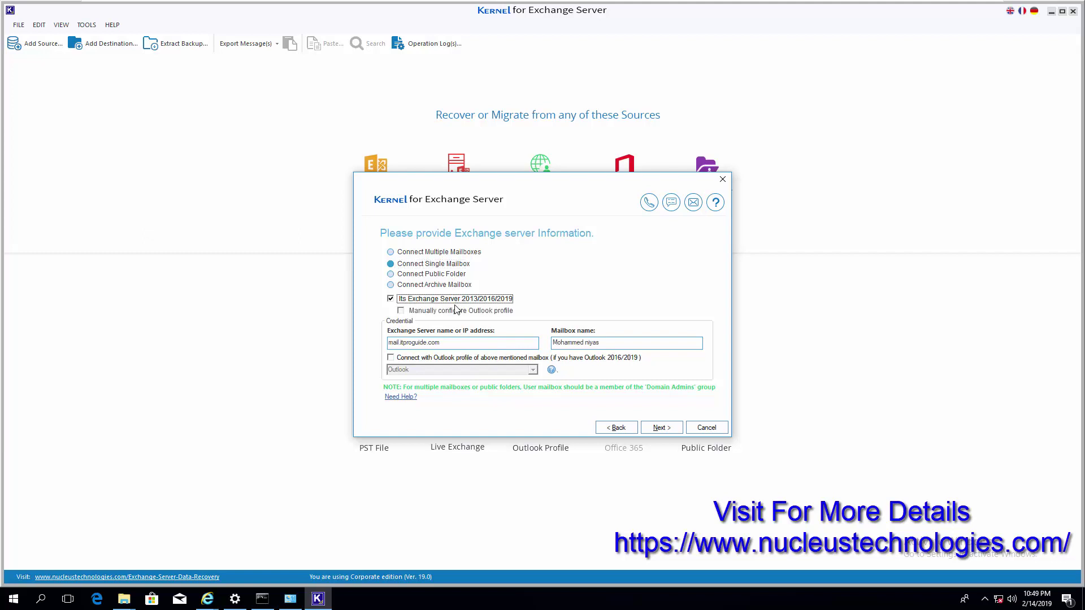
click(661, 429)
click(661, 427)
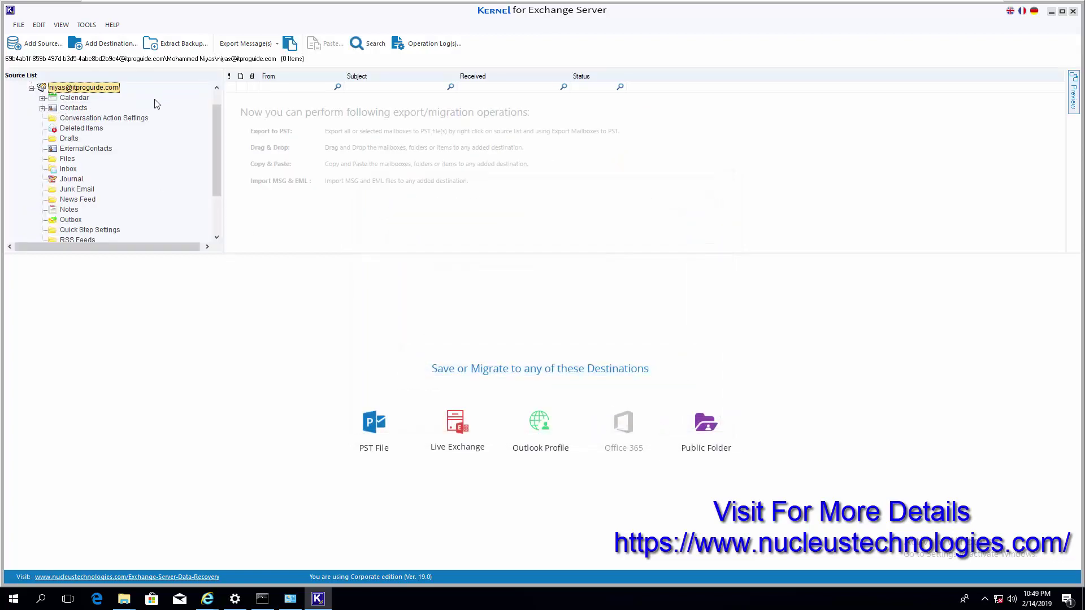
scroll(158, 190, up, 1)
scroll(162, 211, down, 3)
scroll(164, 227, up, 2)
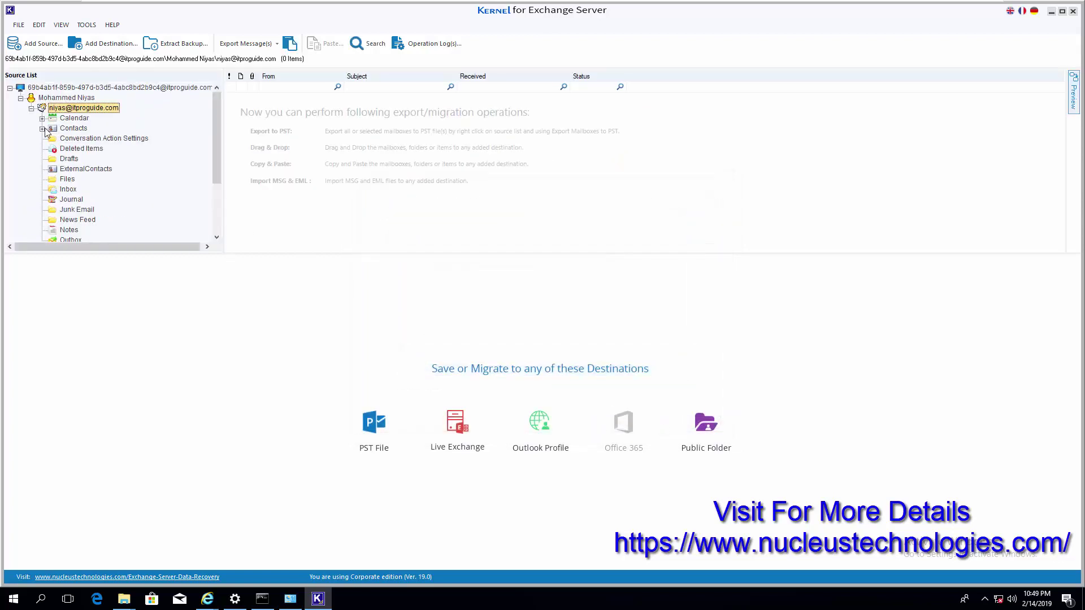
Collapse the source tree, cancel a second Add Source, and start Add Destination.
click(30, 108)
click(67, 88)
right_click(67, 88)
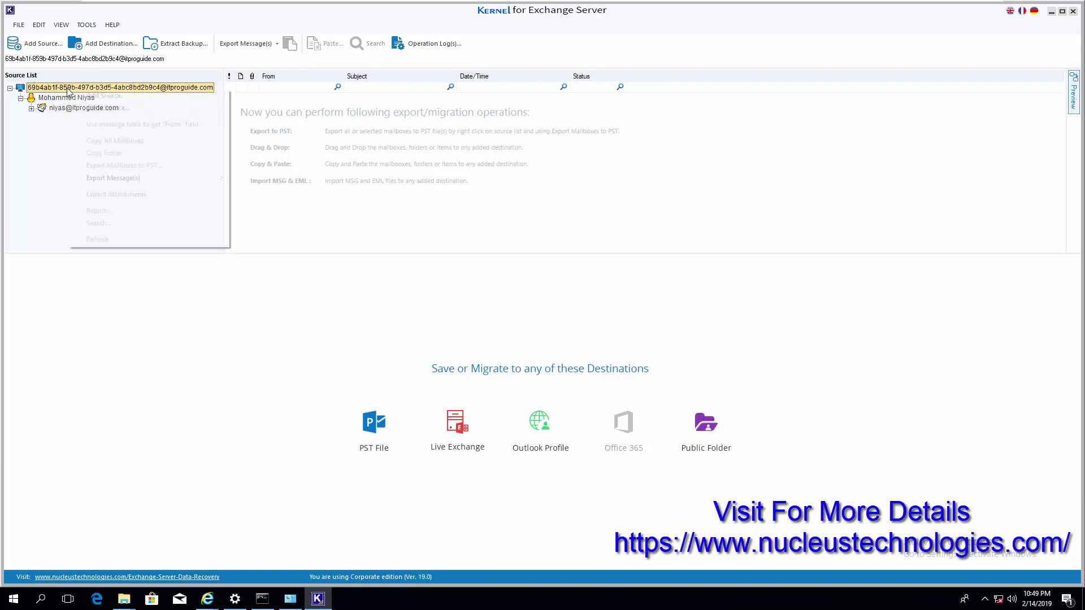
click(107, 95)
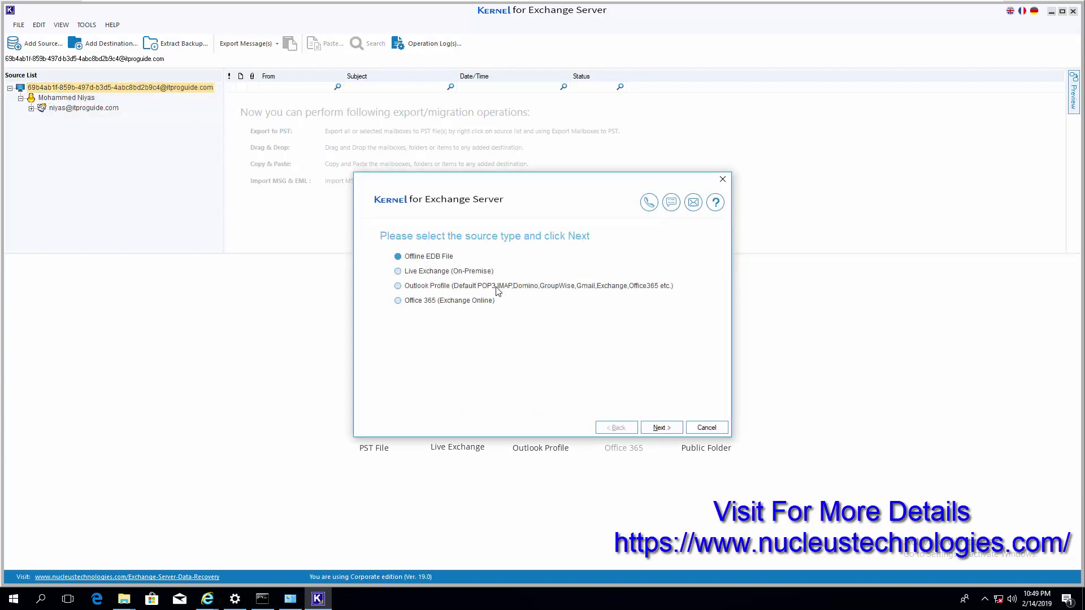
click(700, 429)
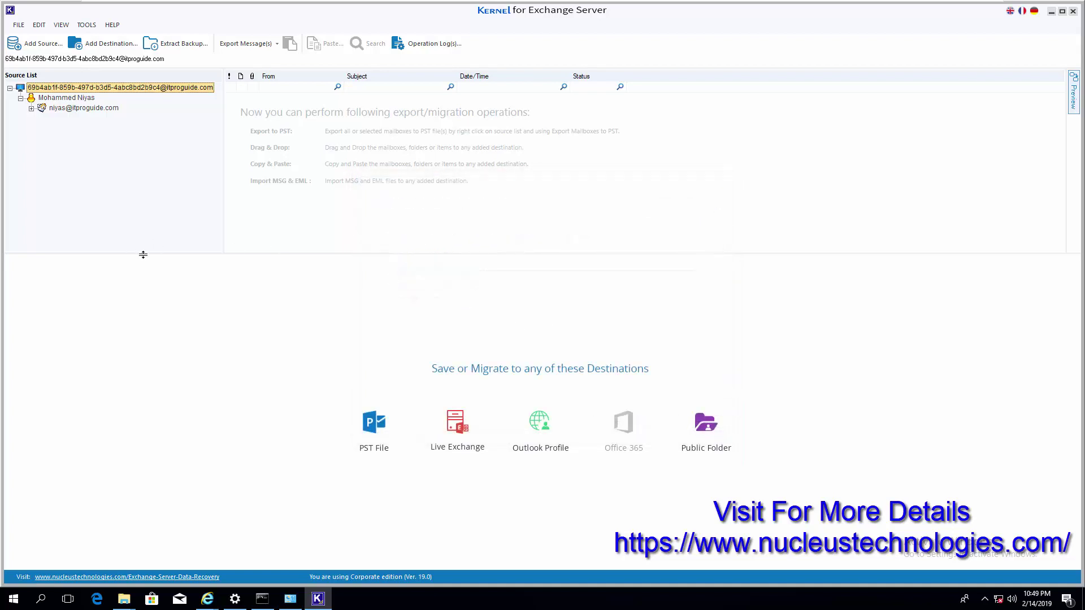
click(109, 43)
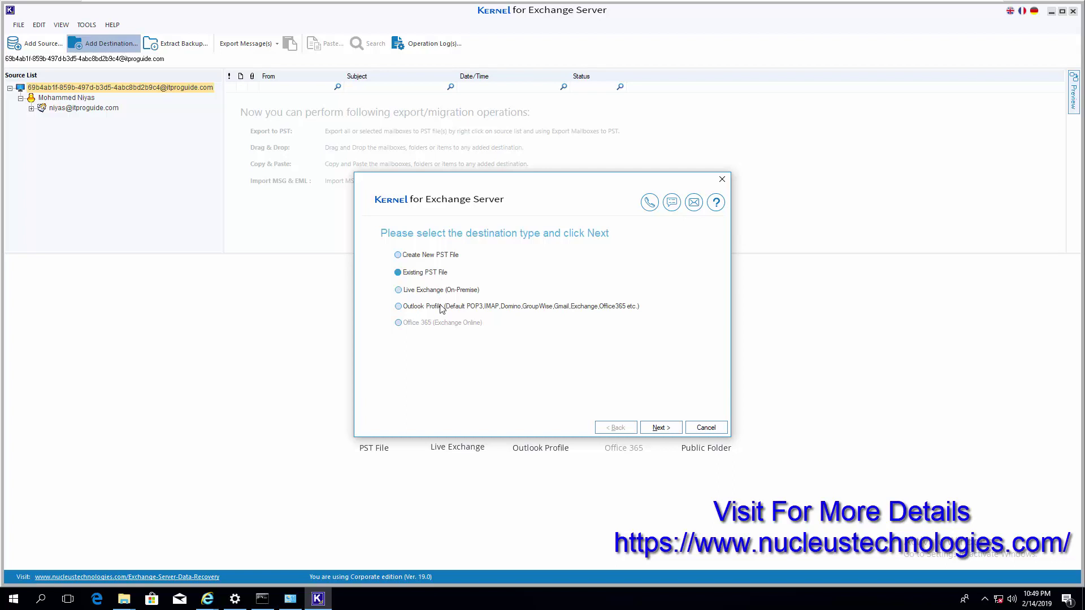
Set up a Live Exchange single-mailbox destination with manual profile configuration and accept its connection settings.
click(440, 290)
click(658, 427)
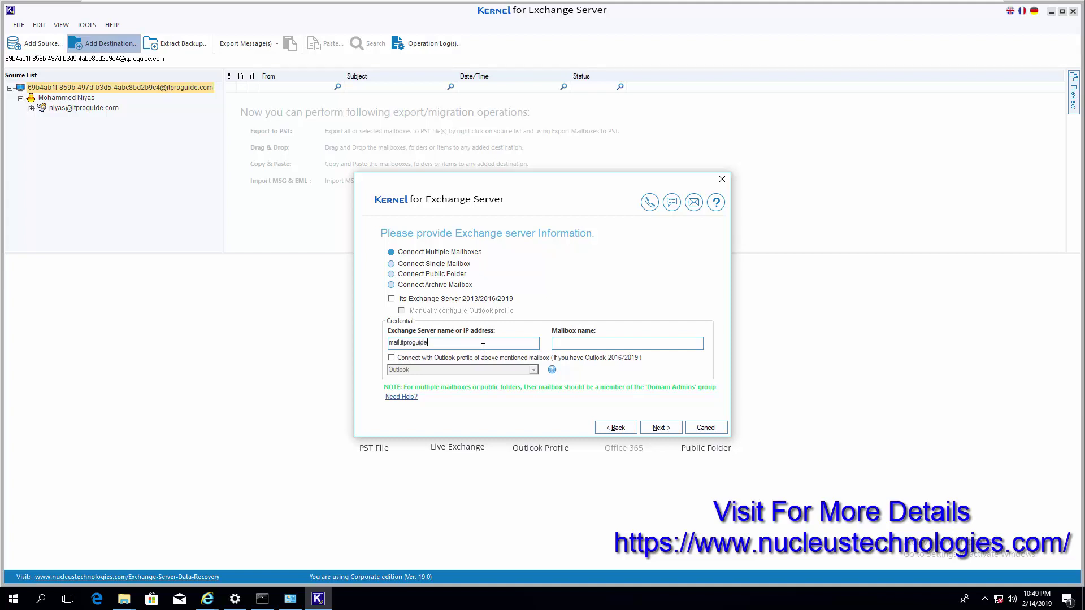
key(Tab)
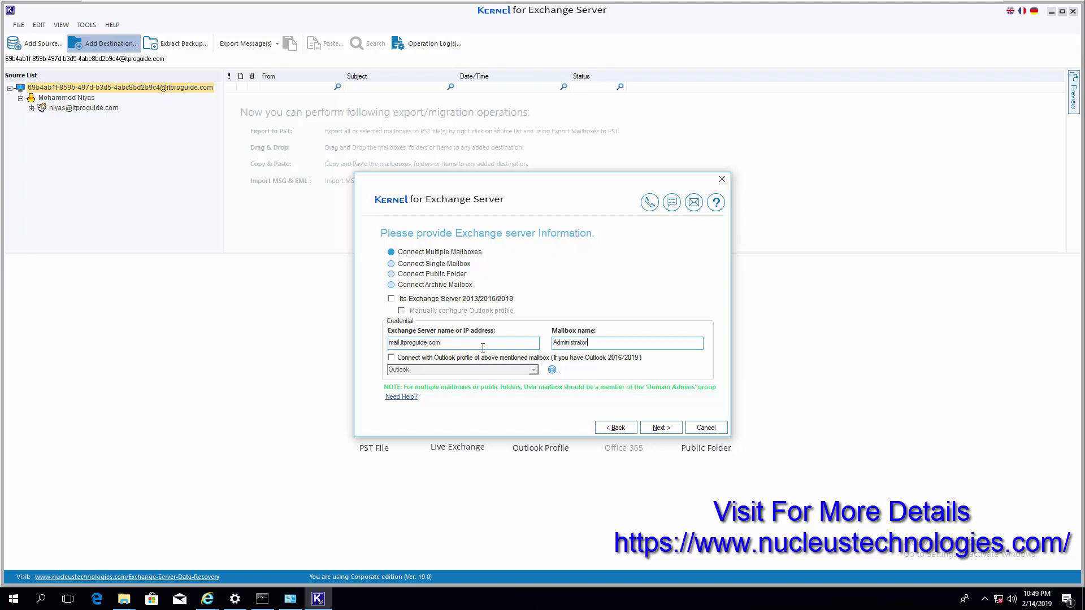
click(441, 264)
click(446, 302)
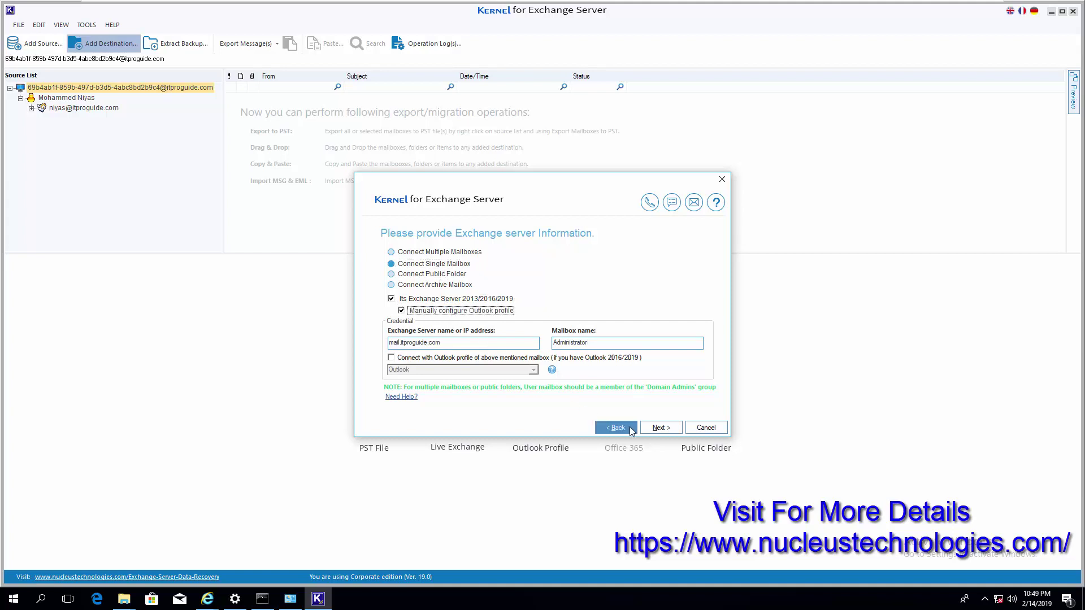
click(654, 428)
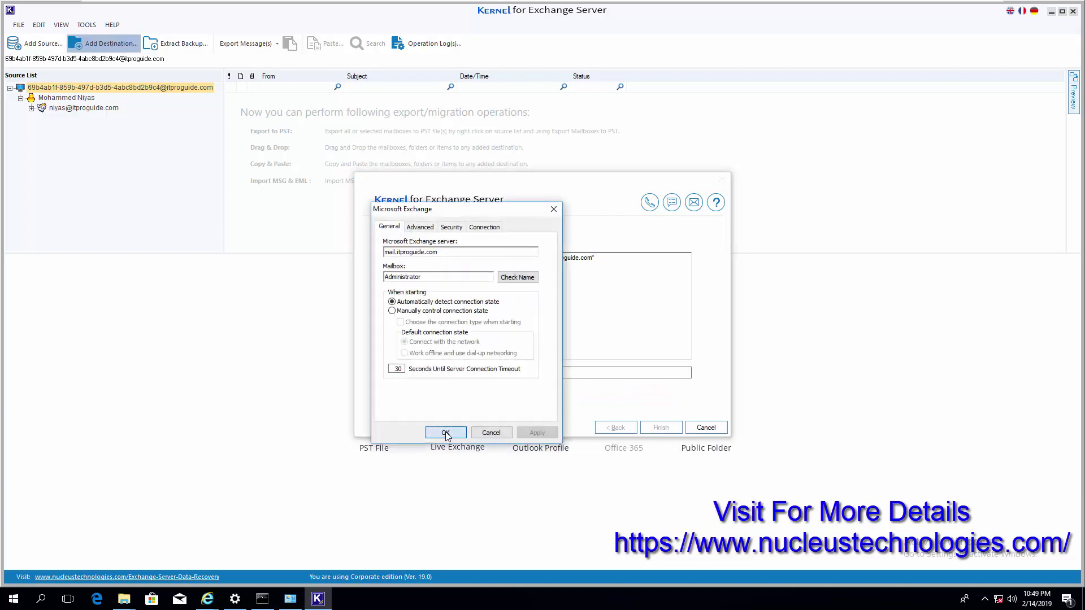
click(445, 433)
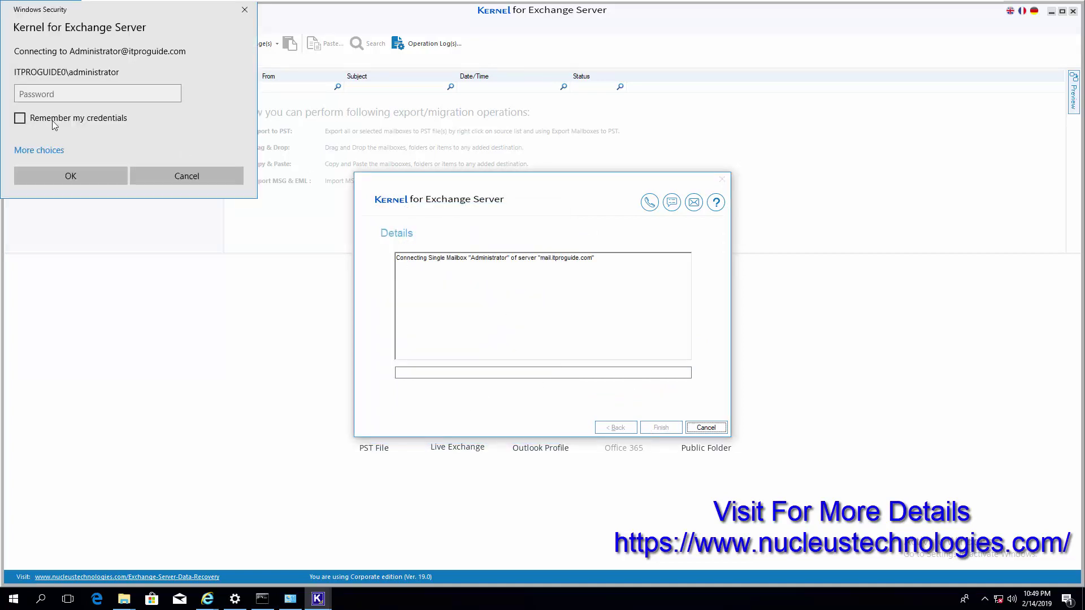
Sign in as Administrator with remembered credentials, finish, and expand the source mailbox.
click(58, 95)
text(P)
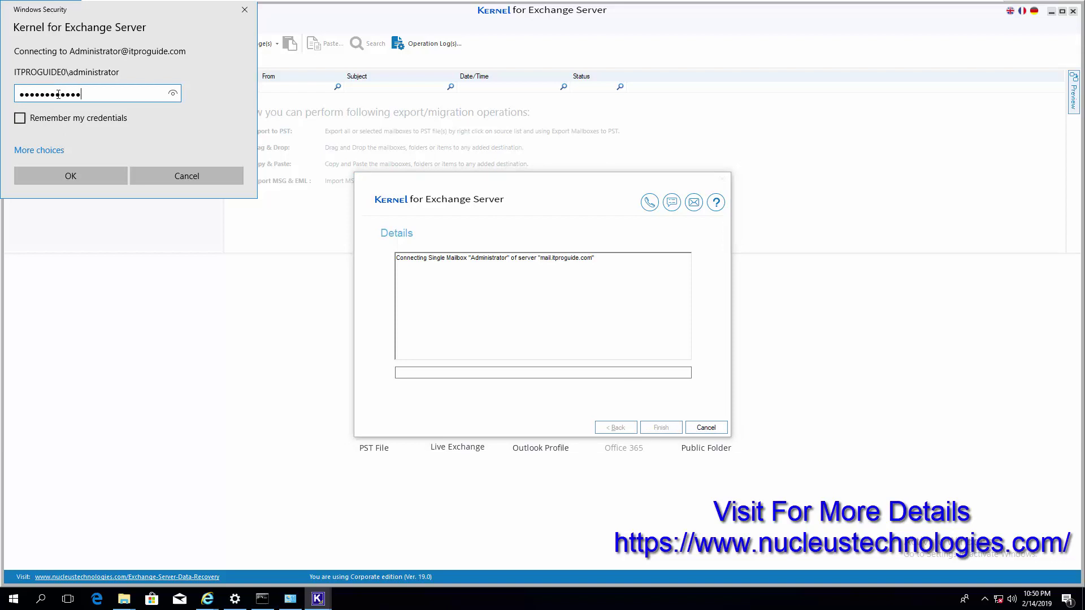
click(65, 117)
click(70, 176)
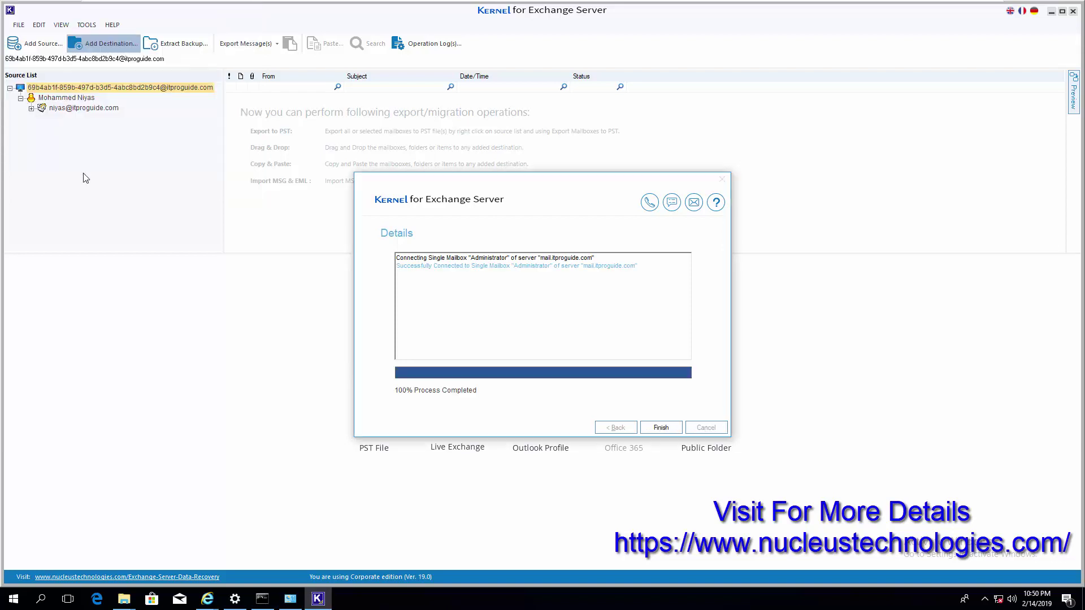
click(662, 427)
click(32, 109)
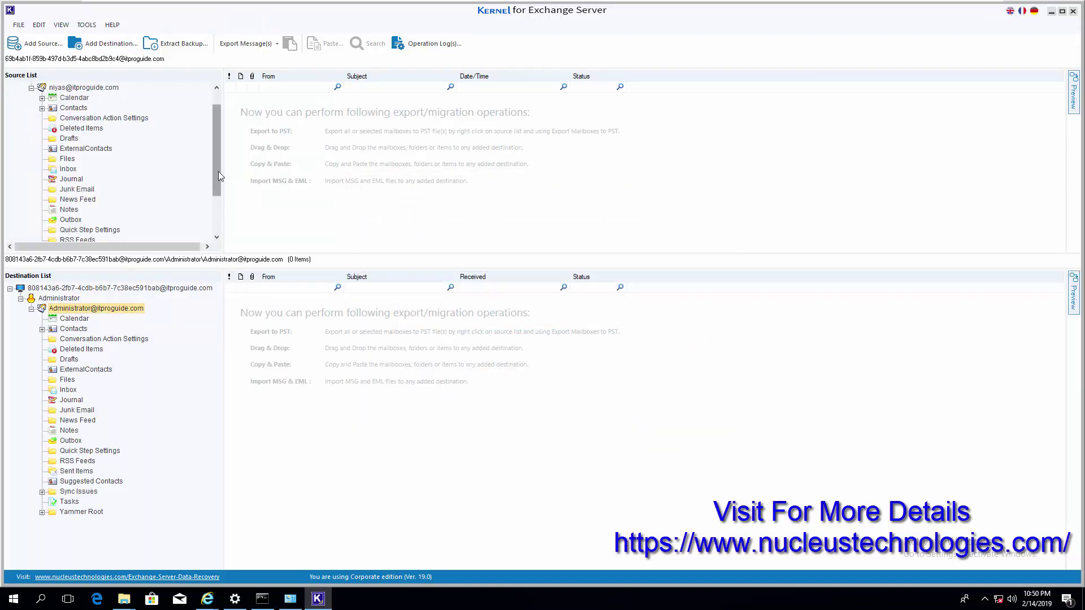
drag(219, 171, 220, 144)
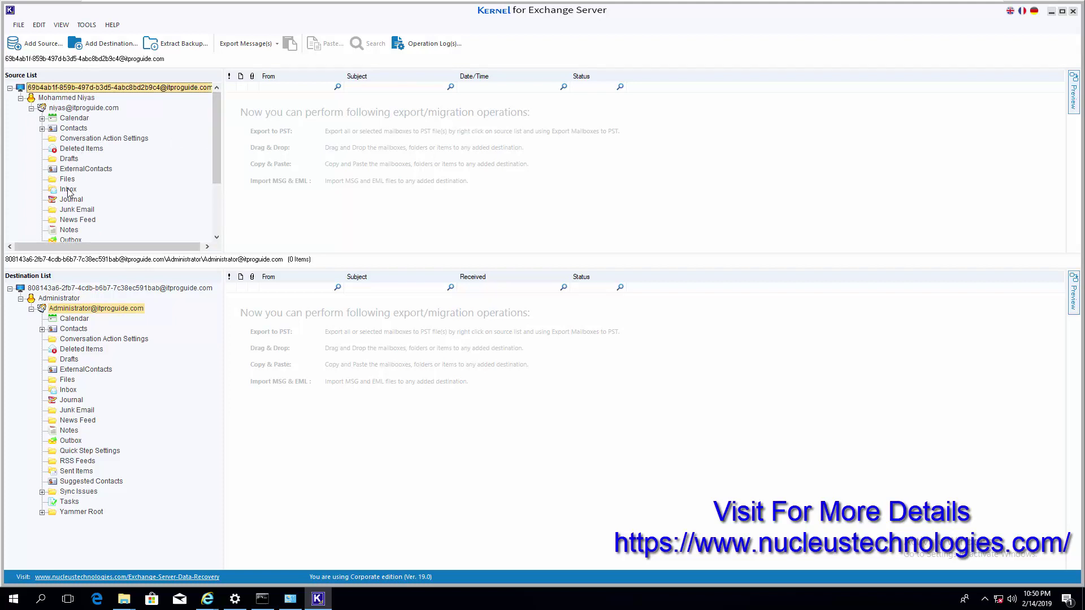
Open both Inbox folders and select the first four source messages, starting at RE: RE: Urgent Docs.
click(68, 188)
click(68, 390)
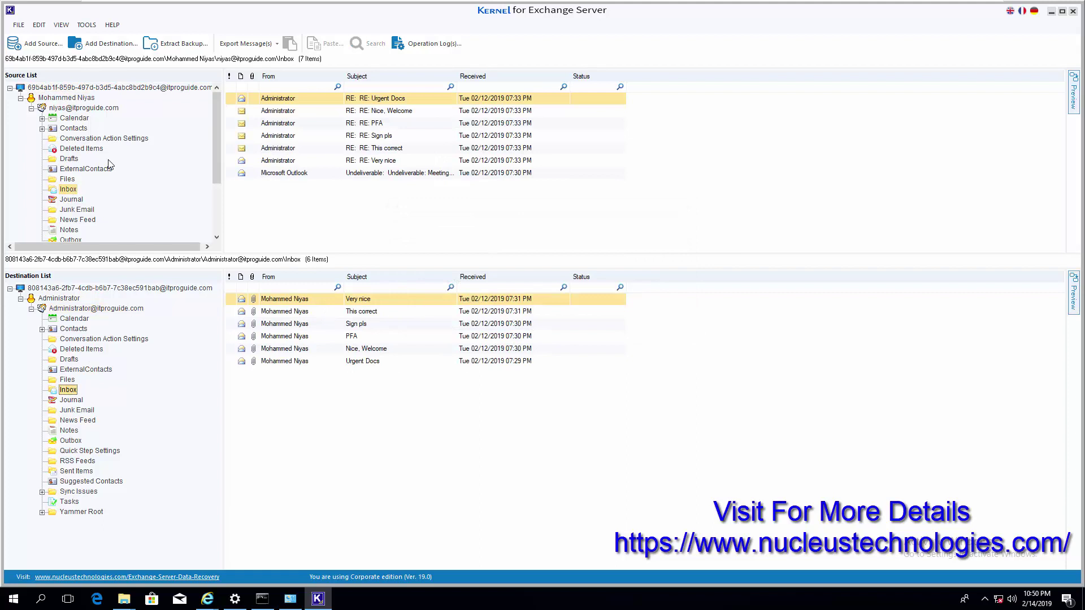
click(297, 198)
click(277, 100)
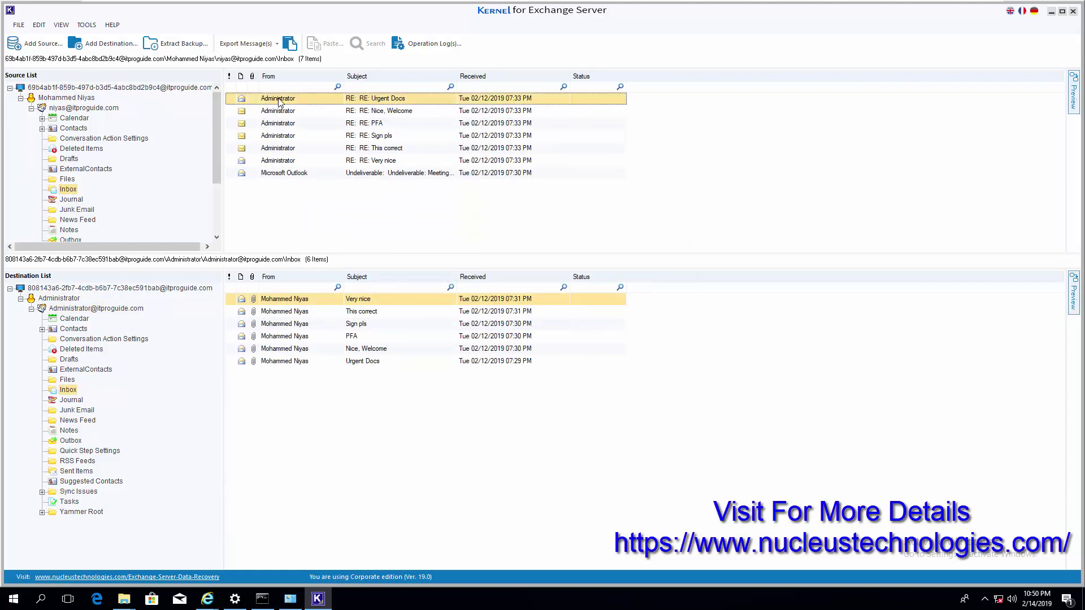
key(shift+Down)
key(shift+Down)
key(shift+Down)
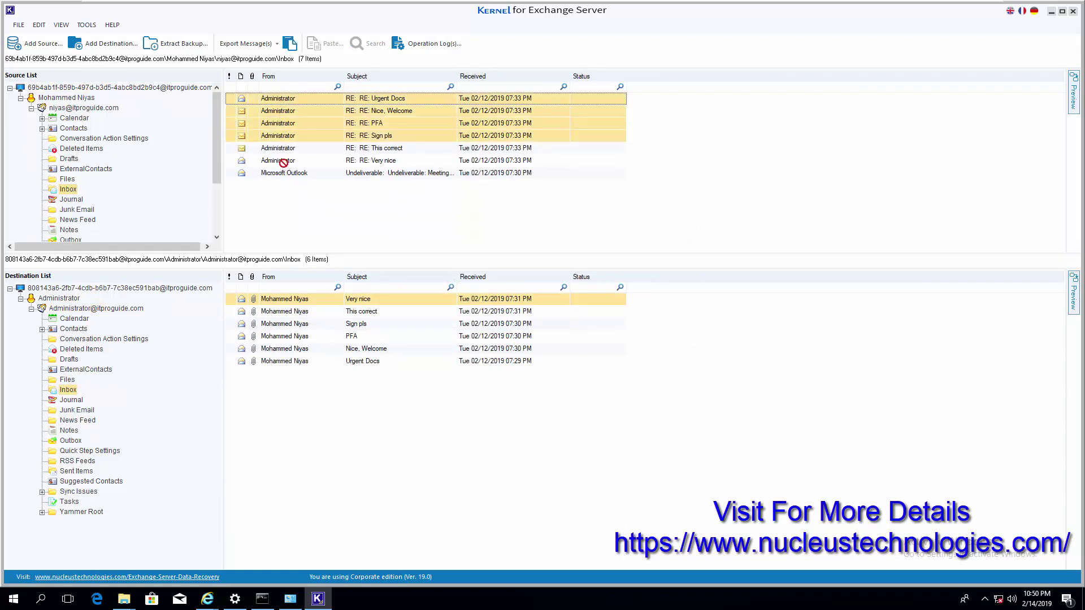
Drag the four messages into the destination Inbox, close the report, and review the copies.
drag(280, 101, 308, 395)
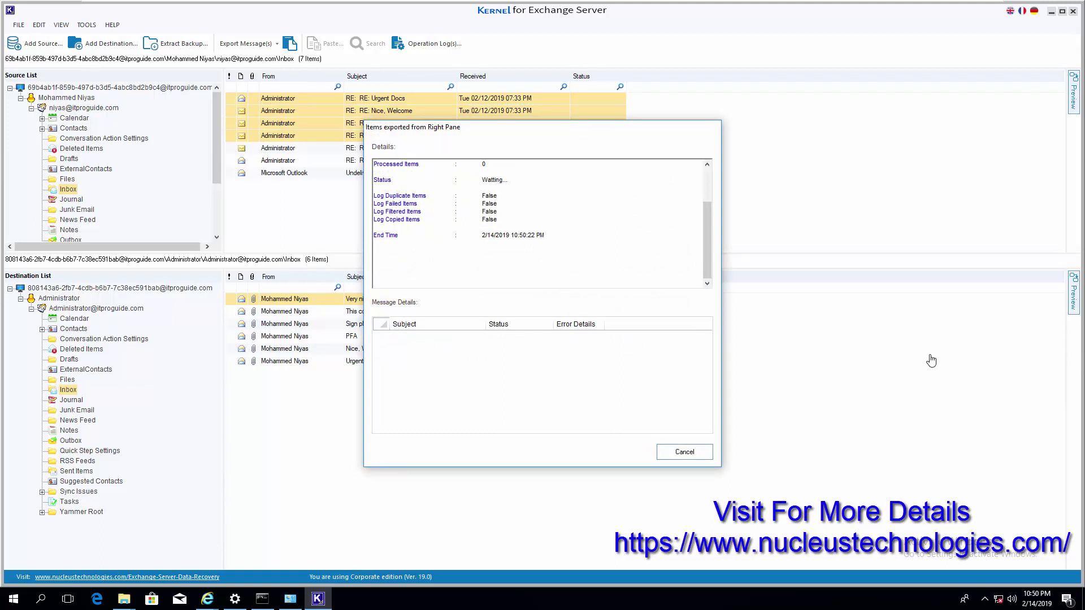
click(677, 450)
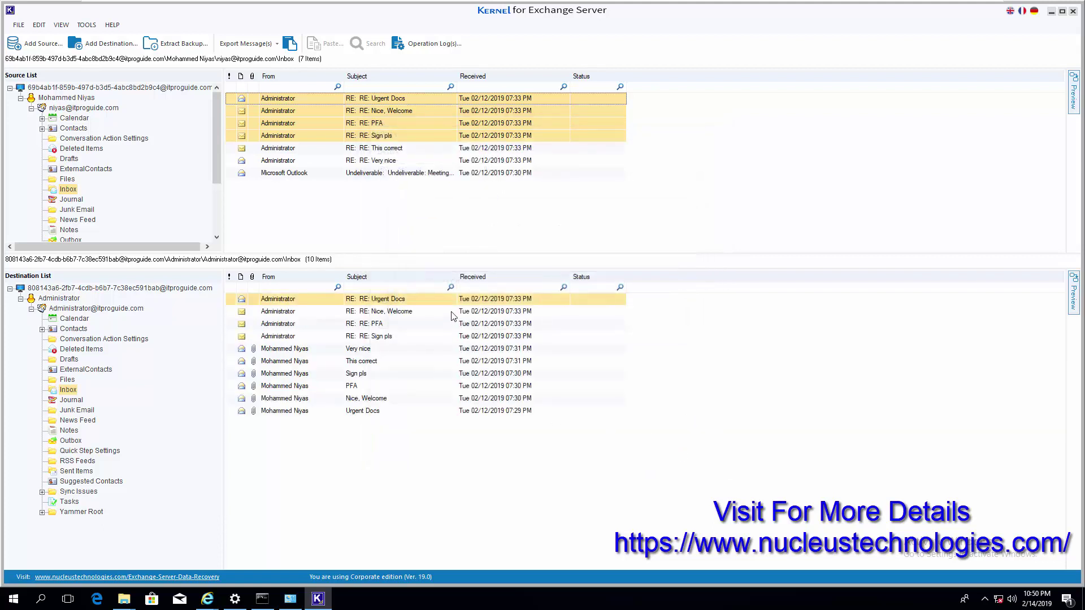
click(464, 315)
click(451, 337)
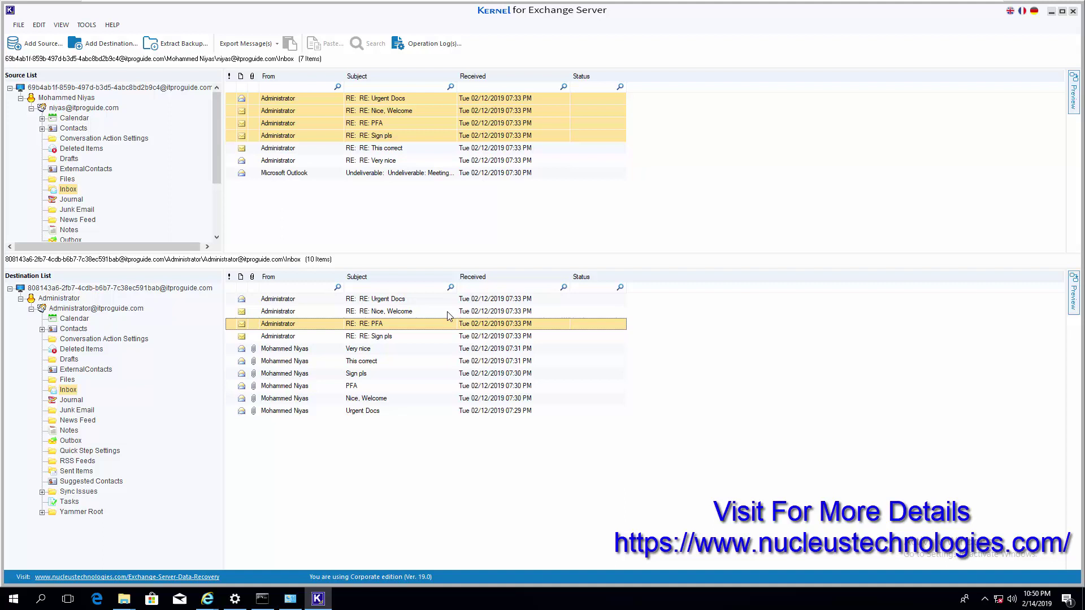
Choose Export Message(s) for the RE: RE: PFA message from its context menu.
click(297, 136)
right_click(297, 133)
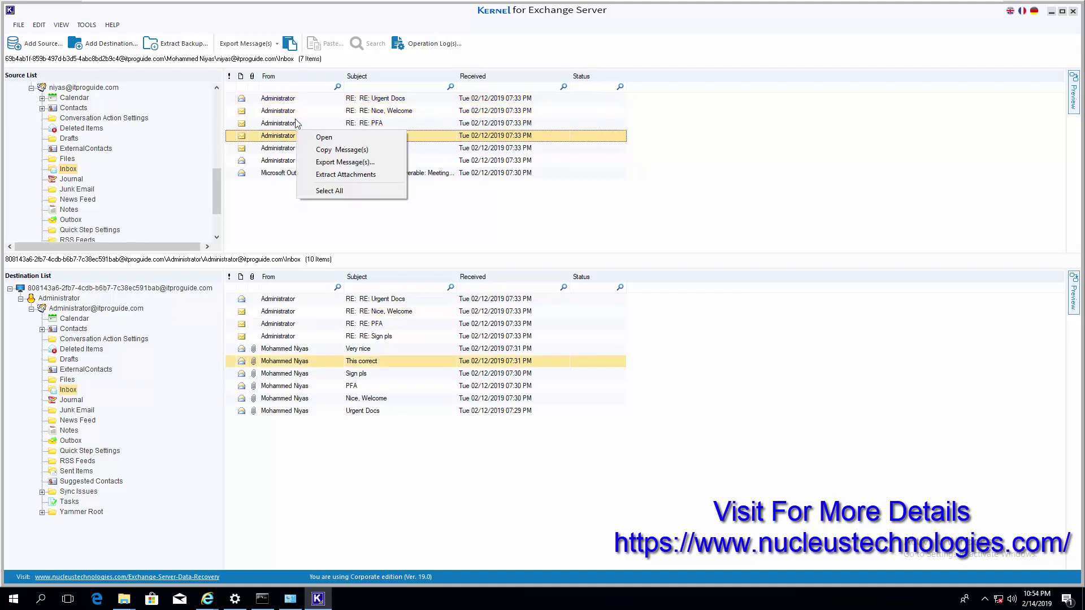
click(296, 124)
right_click(273, 124)
click(302, 161)
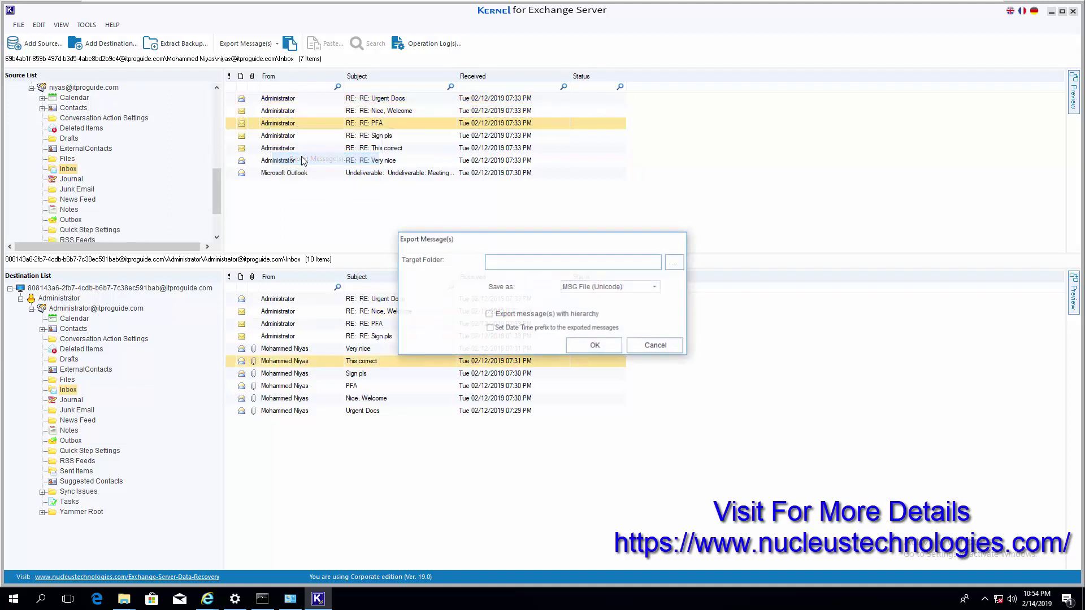
Export the message as MSG to C:\Users\niyas and close the status report.
click(674, 263)
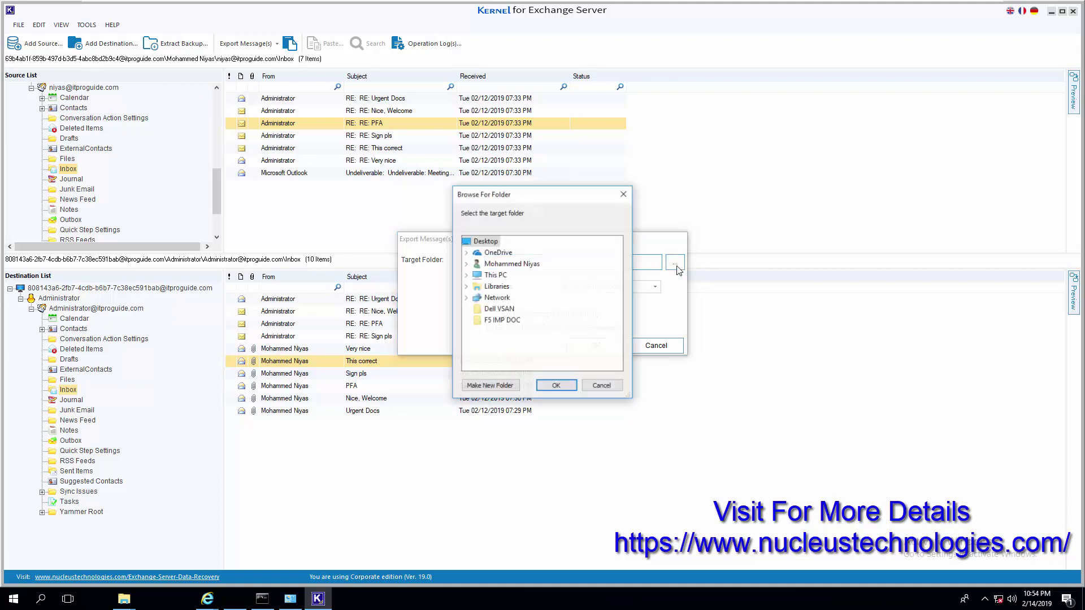
double_click(490, 269)
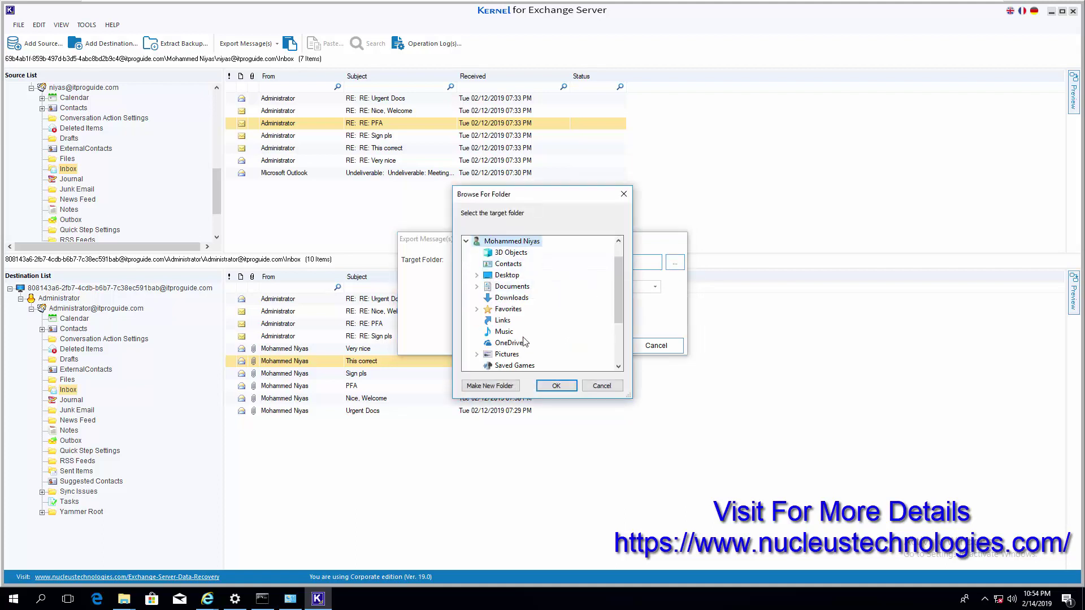
click(557, 385)
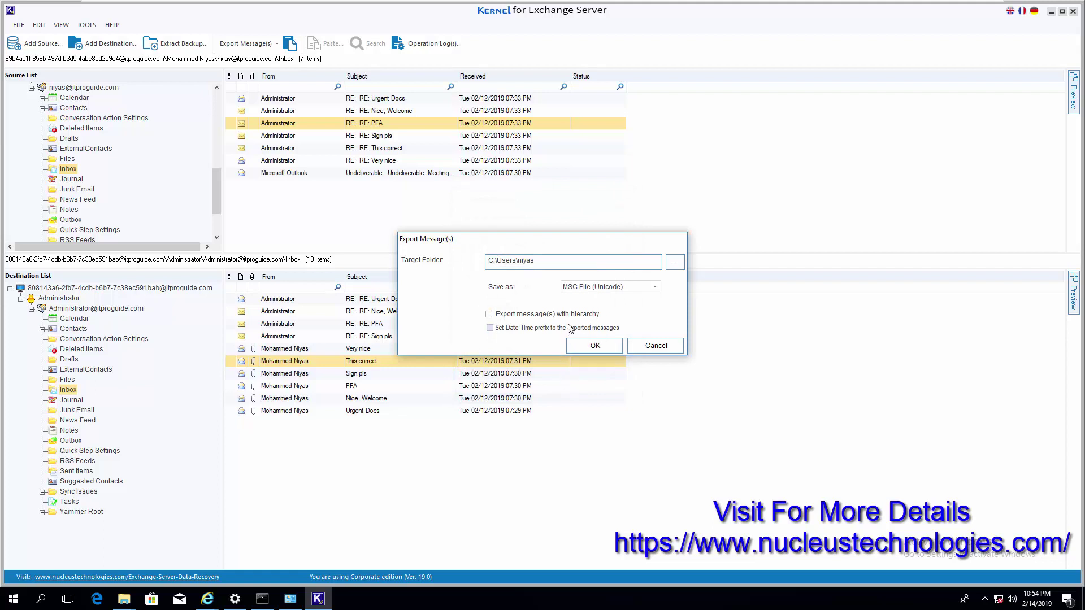
click(595, 347)
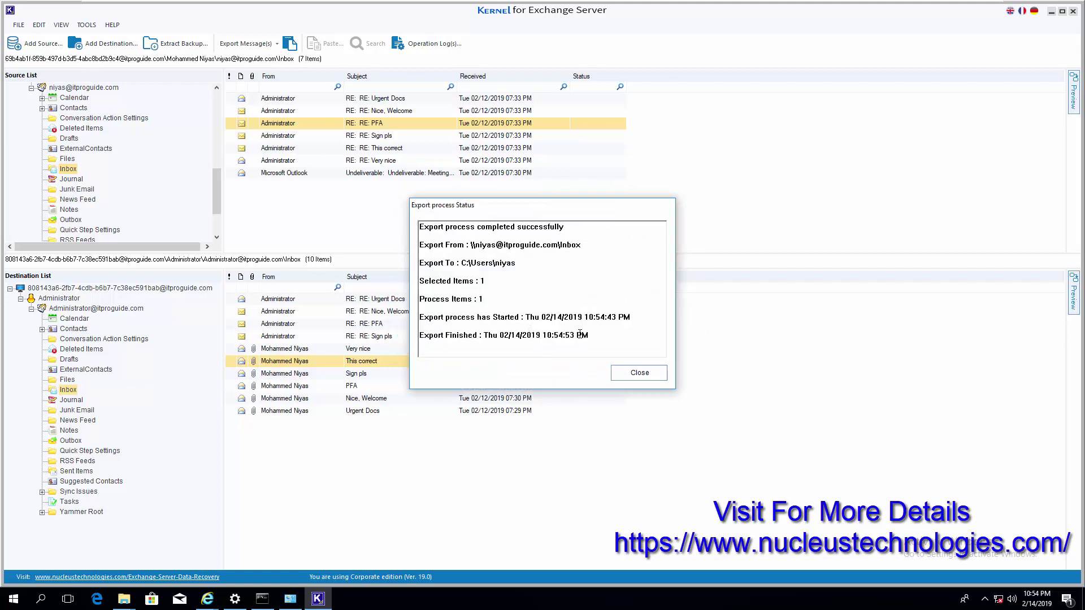
click(640, 374)
mouse_move(124, 599)
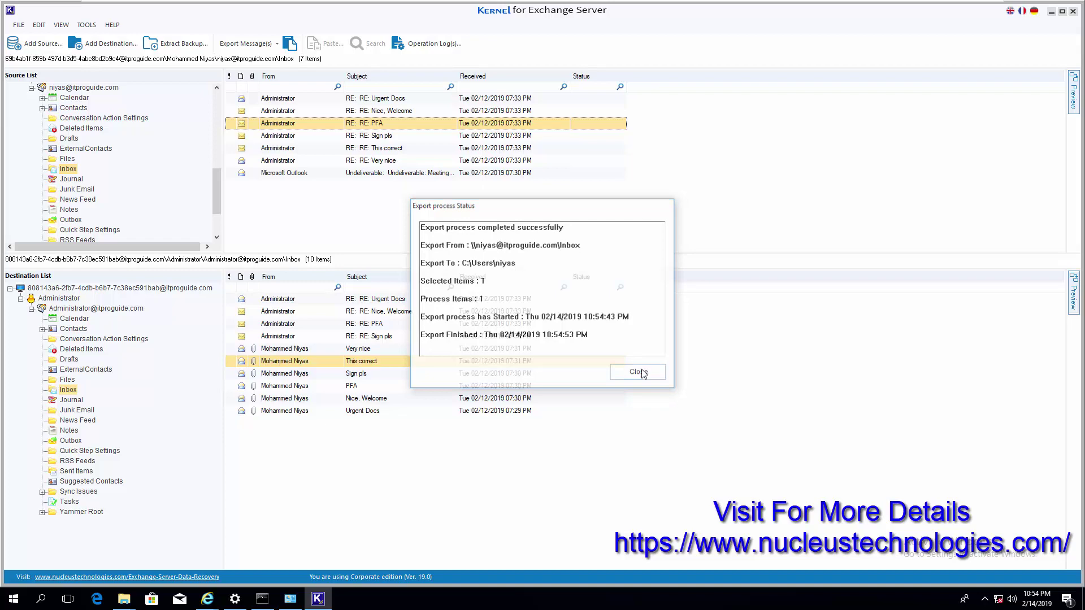
click(64, 552)
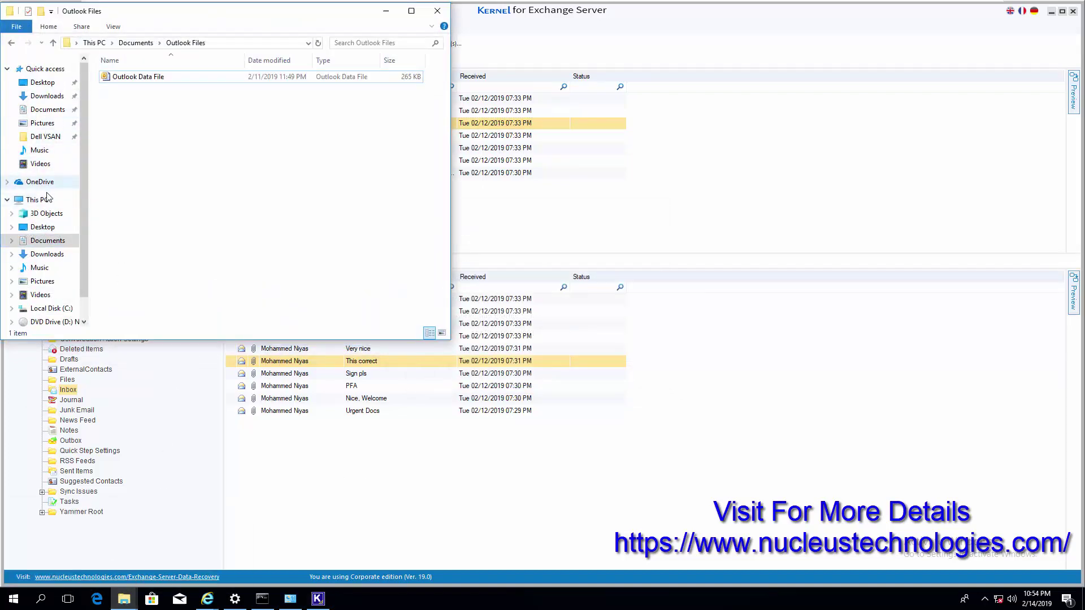
Browse in File Explorer through This PC and Local Disk (C:) to C:\Users\niyas.
click(37, 199)
click(210, 245)
double_click(212, 246)
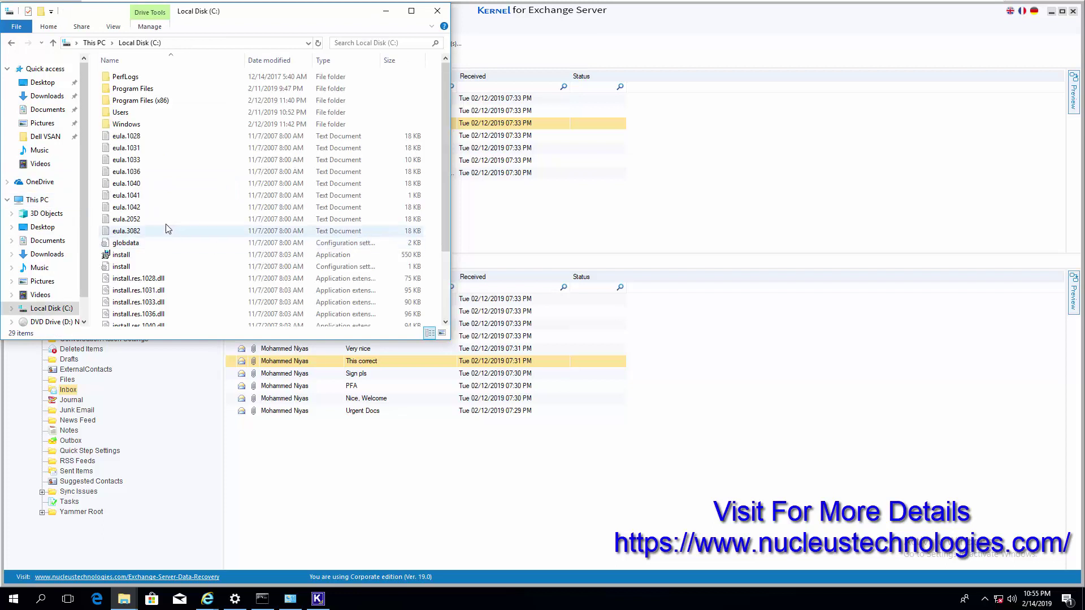
double_click(138, 114)
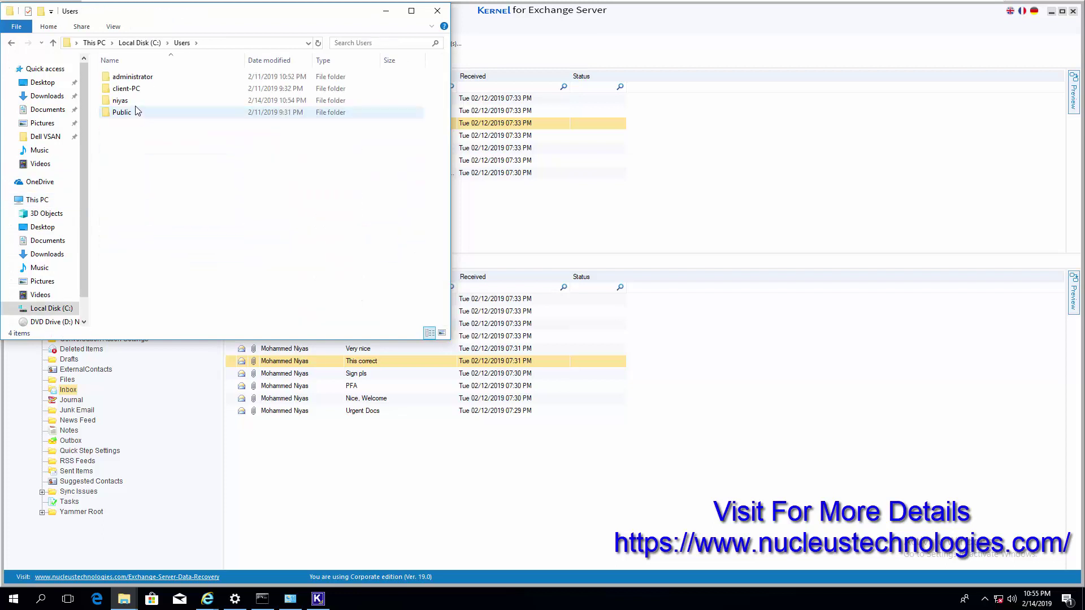
double_click(135, 102)
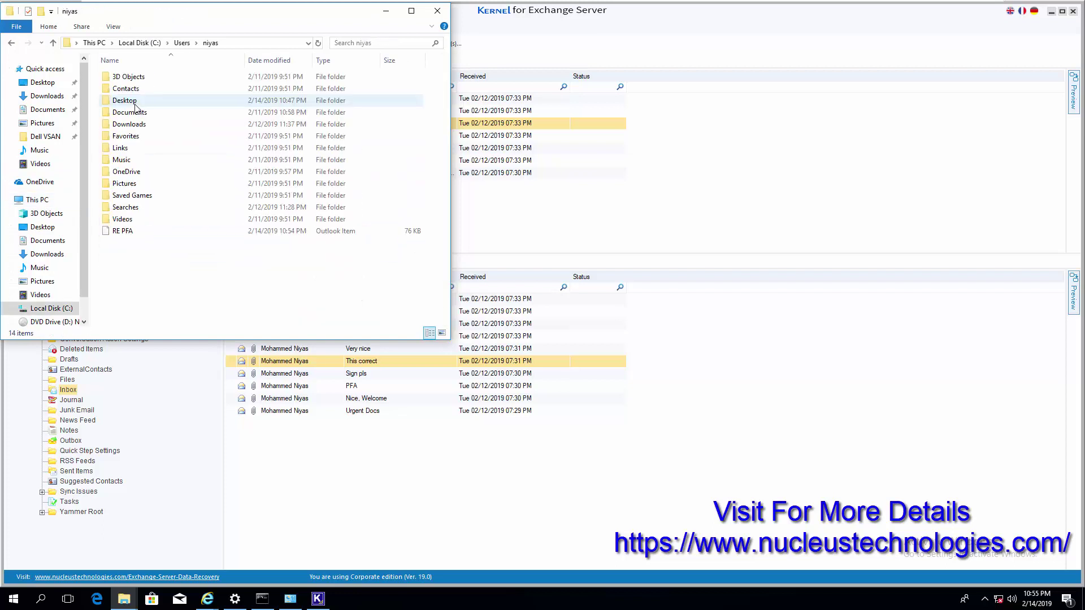
Open the exported RE PFA message in Outlook, then minimize Outlook and File Explorer.
click(136, 232)
double_click(178, 236)
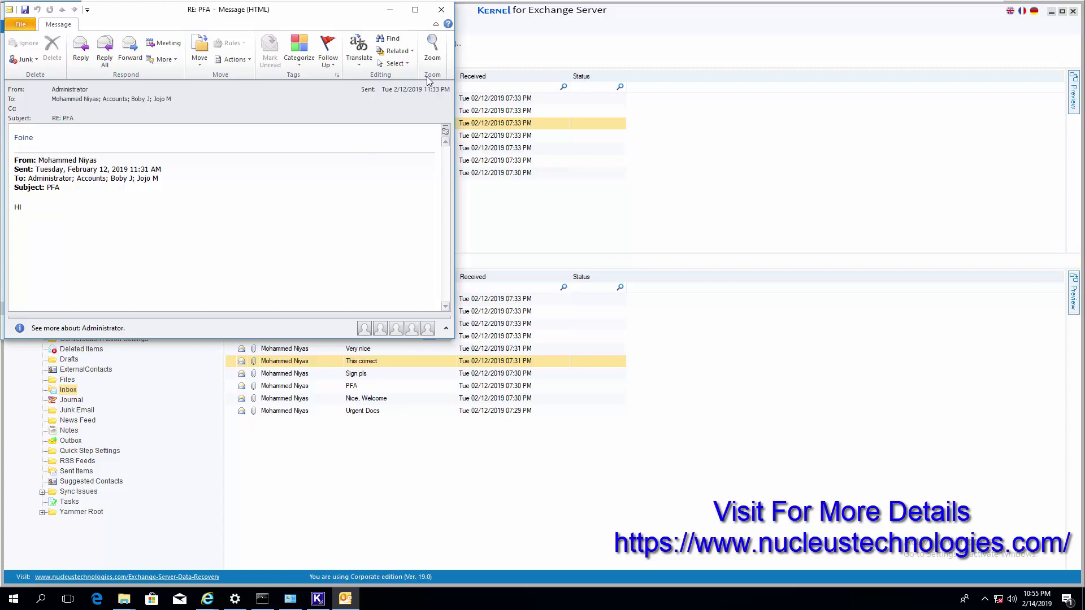
click(392, 12)
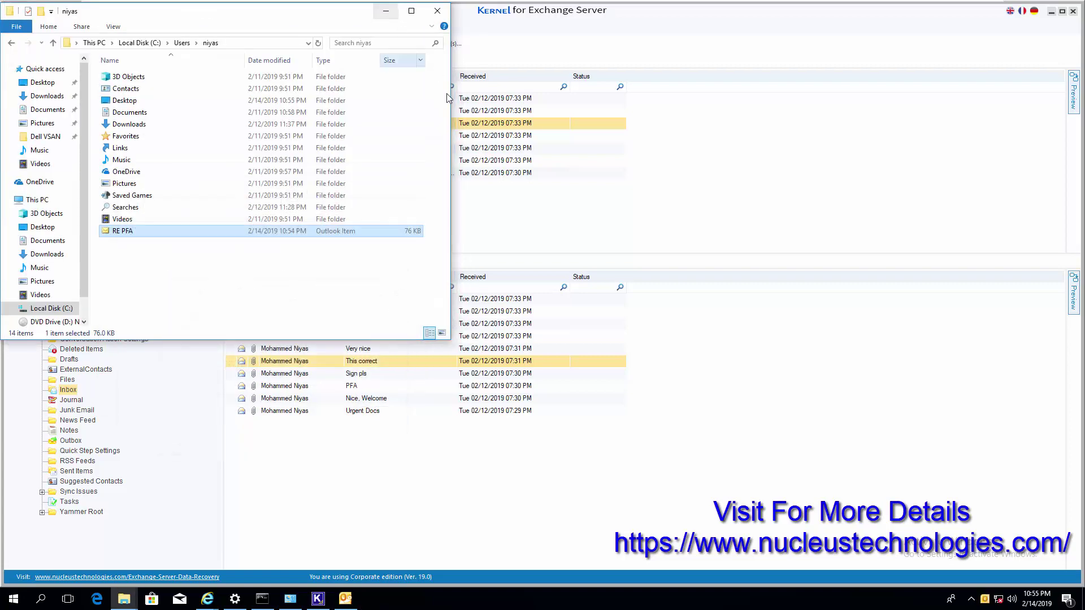
click(382, 17)
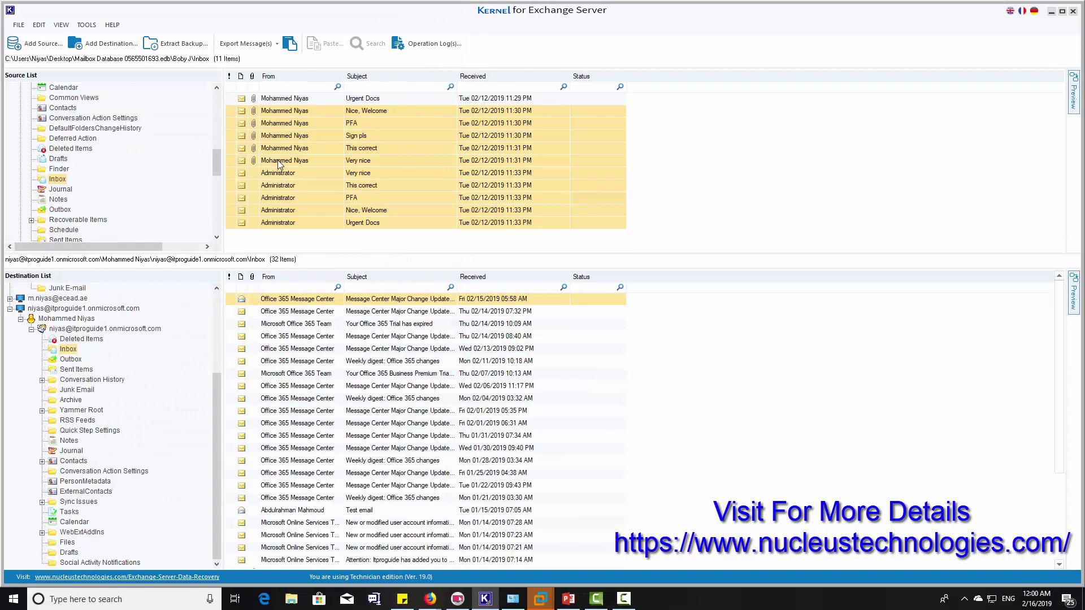
Select the Very nice message and cancel the message export that opened.
click(278, 161)
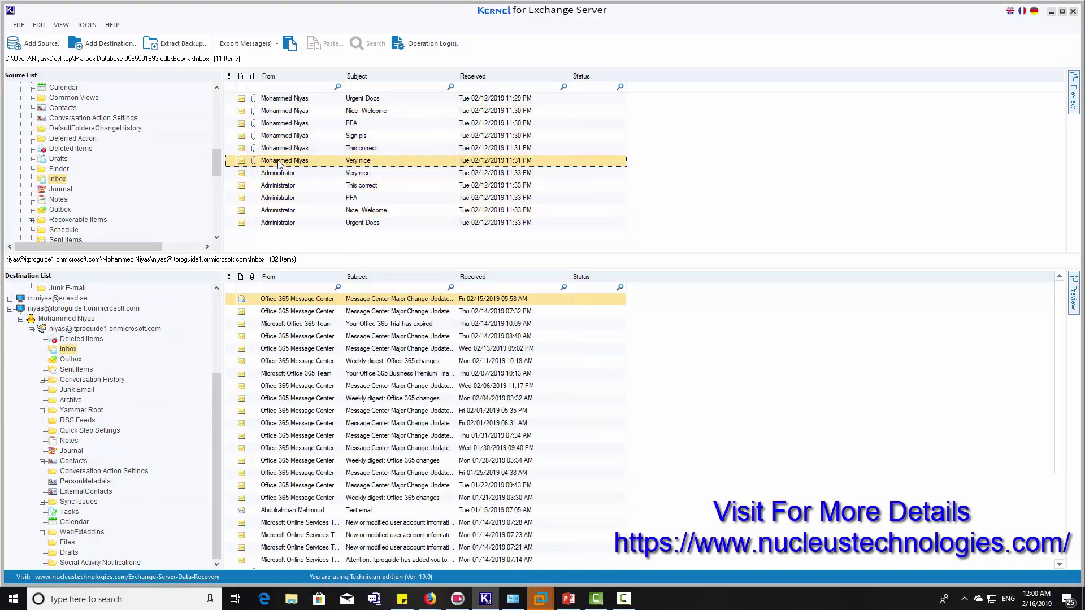
click(669, 350)
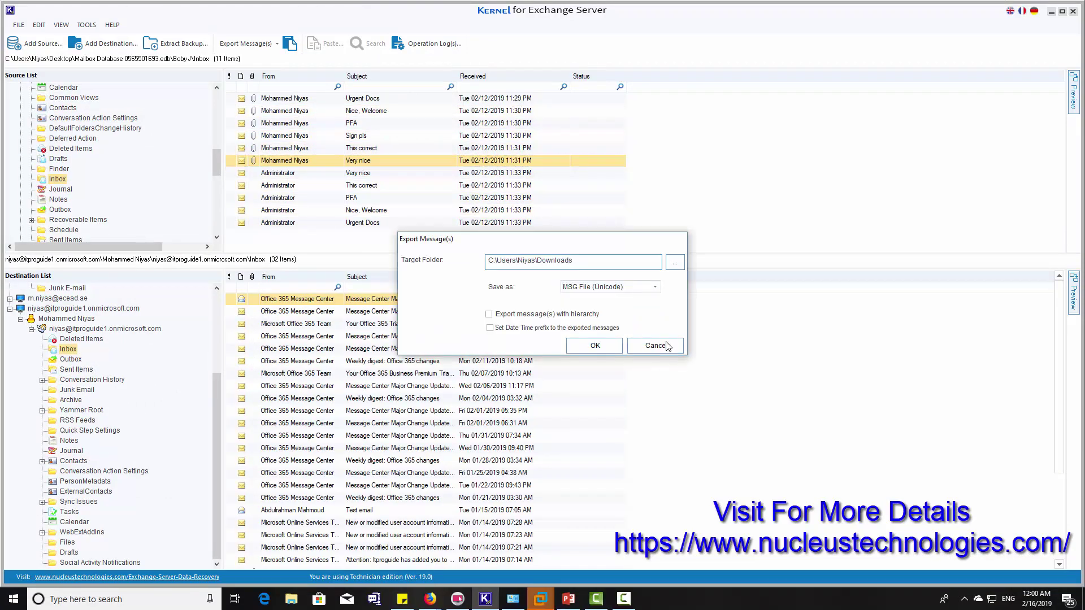
click(669, 348)
Extract the Very nice message's three attachments to the Desktop and close the extraction window.
right_click(332, 162)
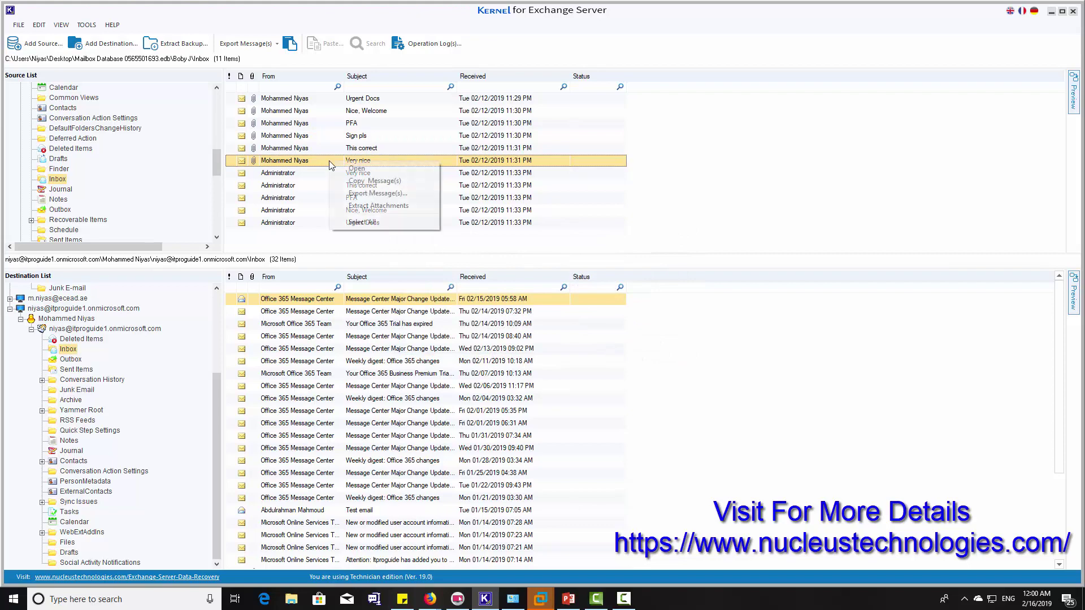
click(378, 205)
click(681, 271)
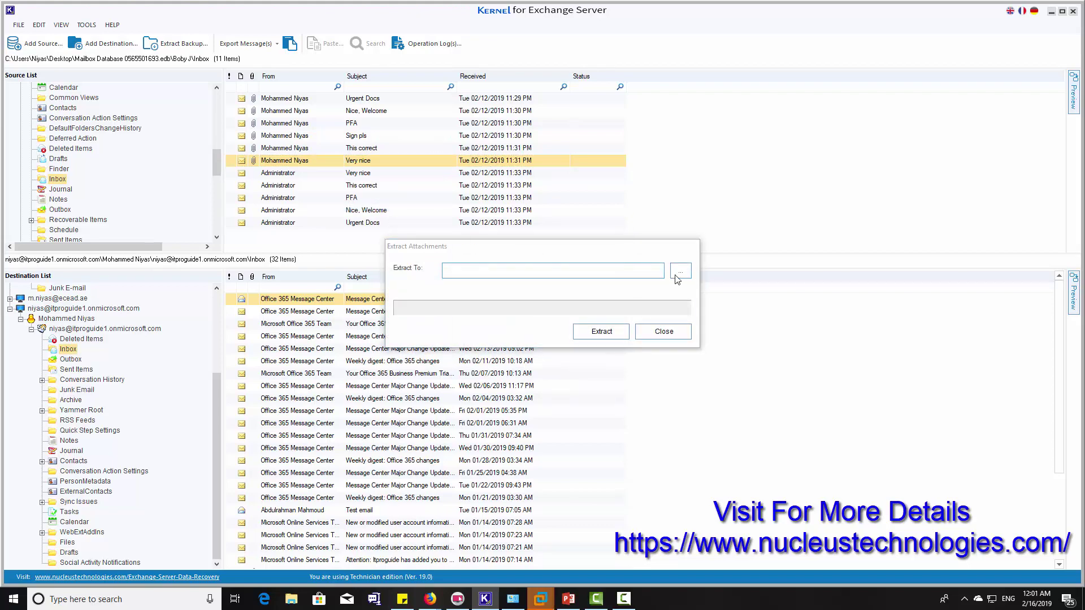
click(557, 387)
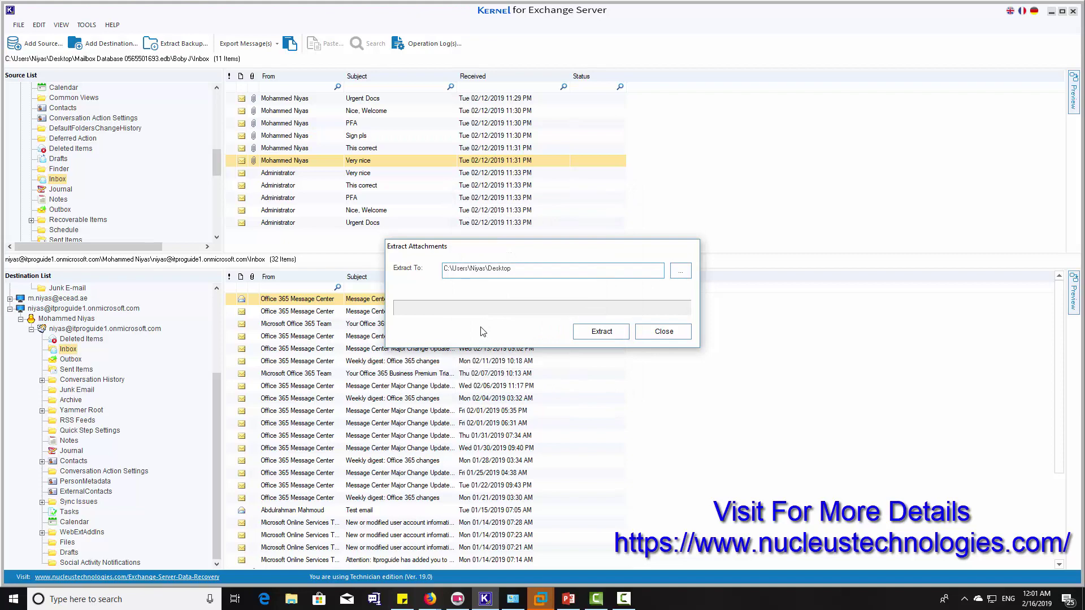
click(600, 331)
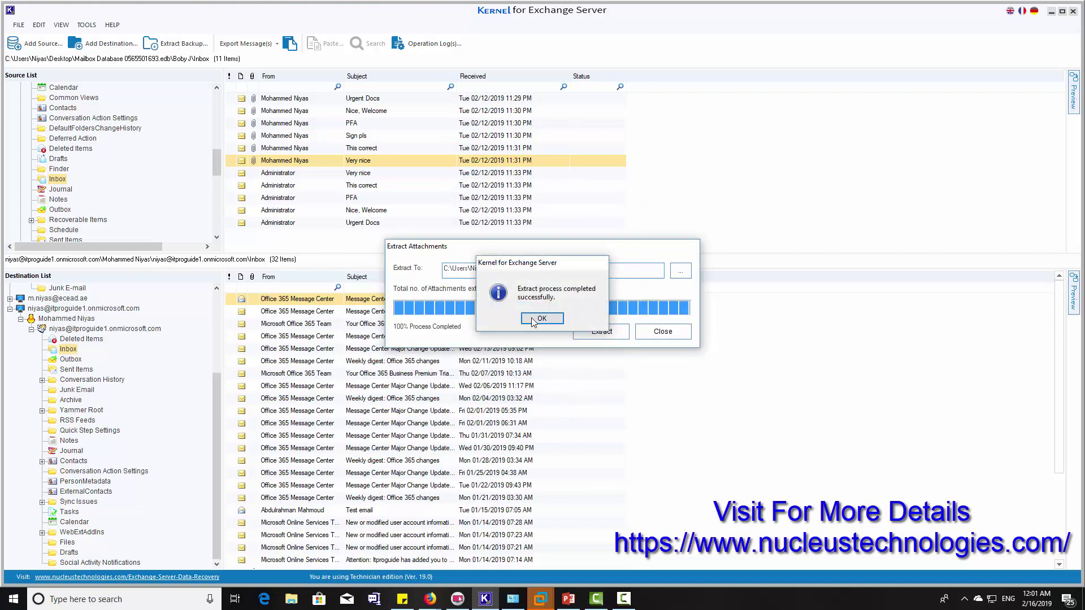
click(543, 321)
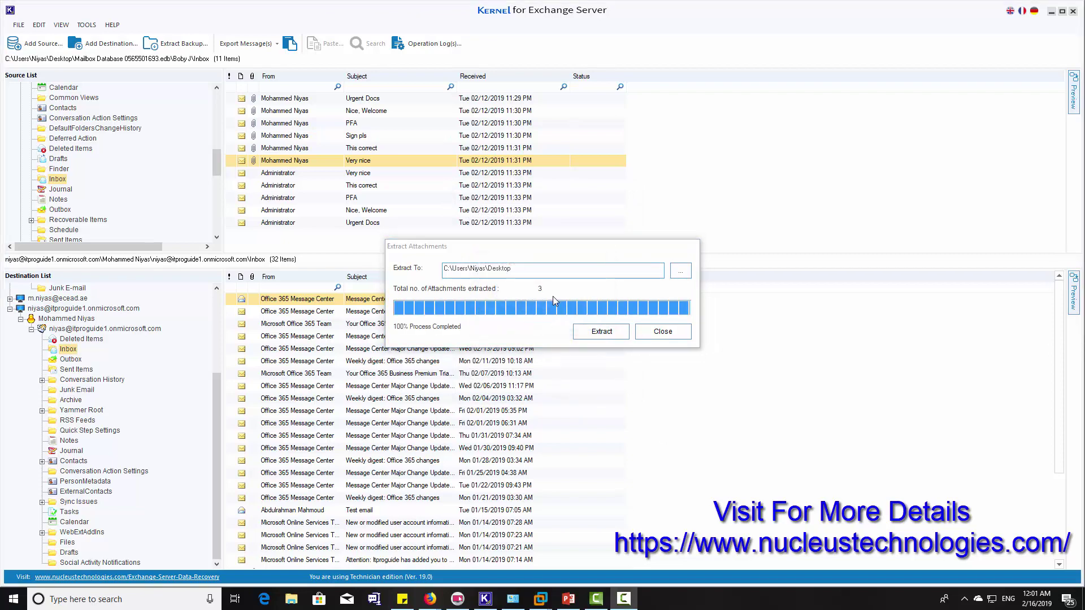
click(647, 336)
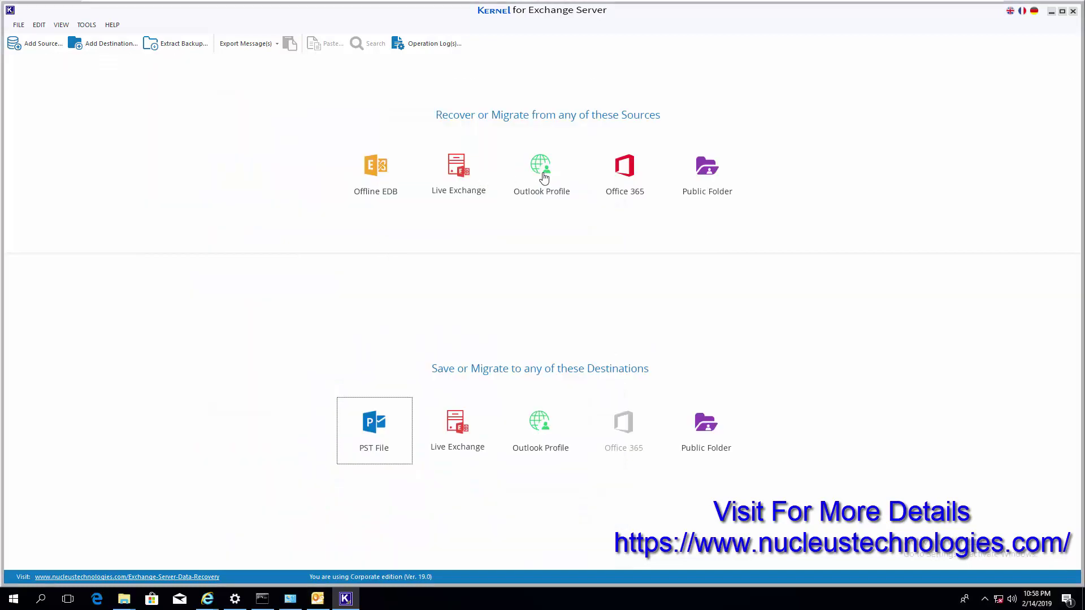
Add the single mailbox of Outlook profile 'Outlook' as a source.
click(542, 177)
click(541, 179)
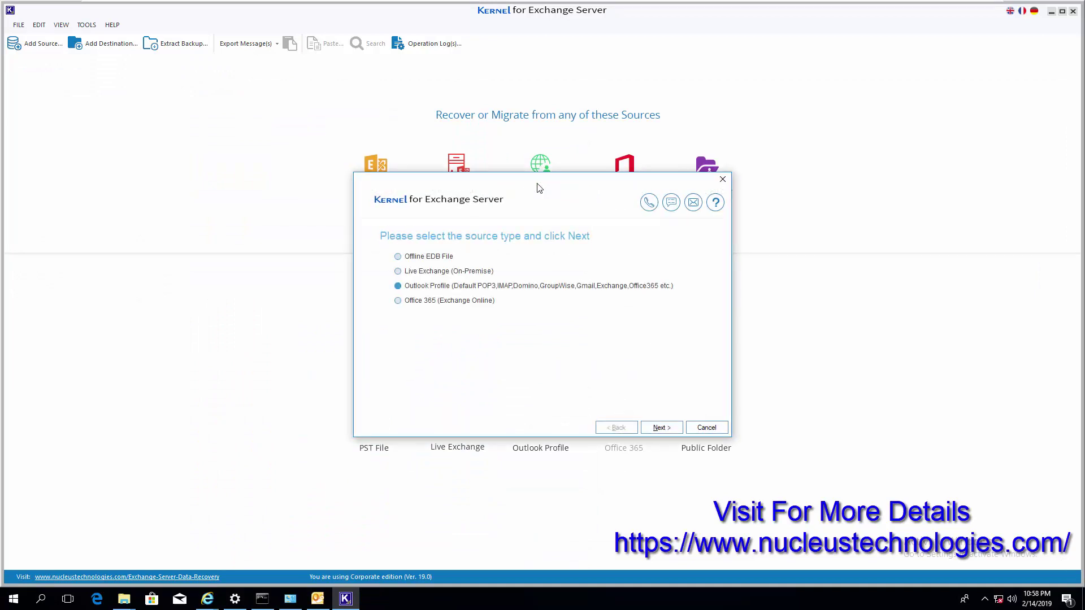
click(659, 427)
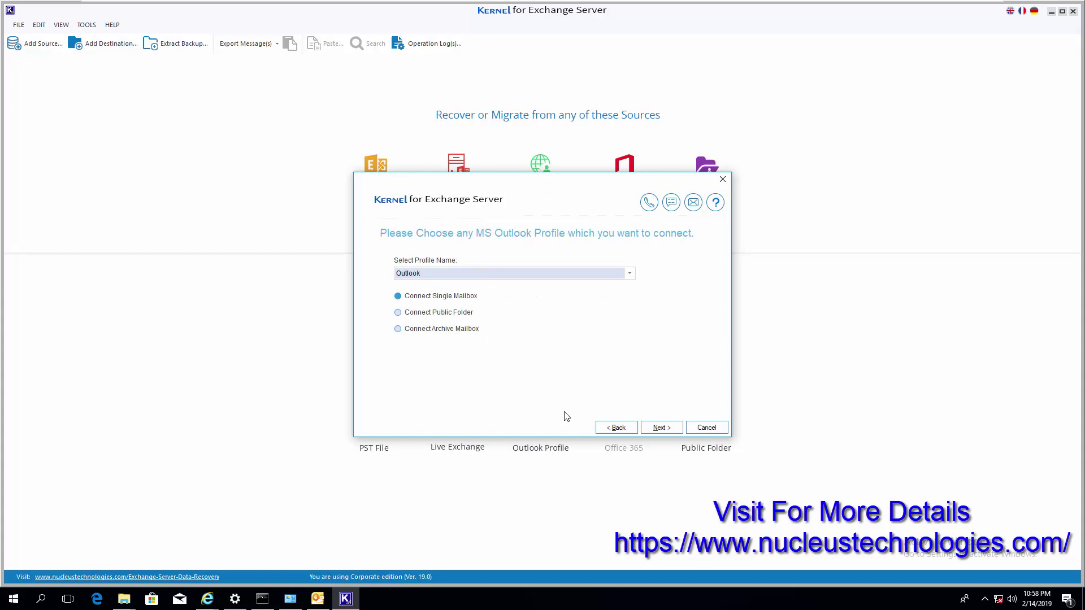
click(660, 427)
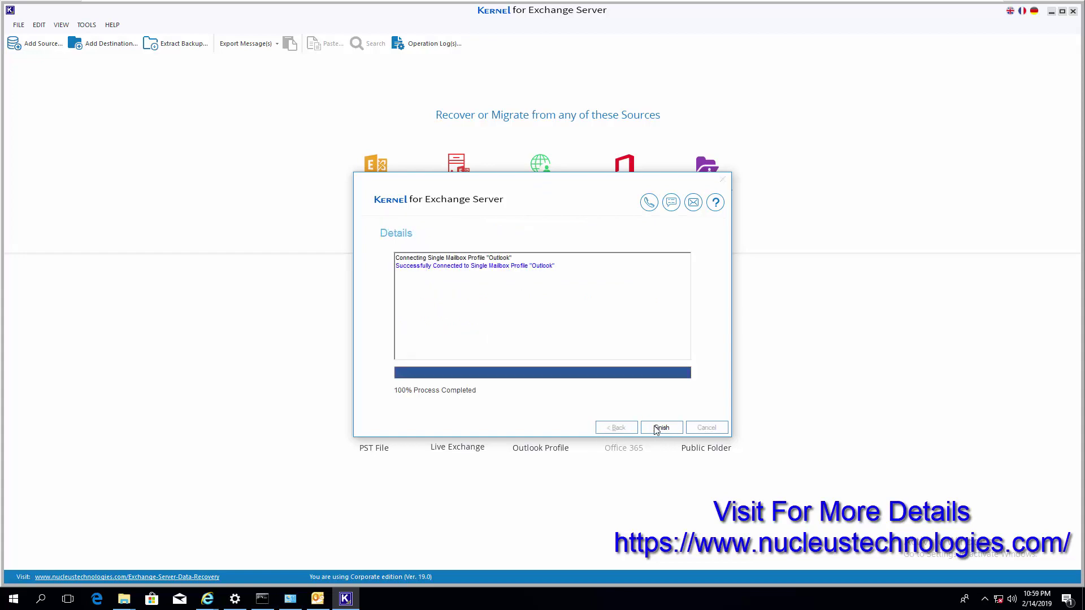
click(660, 428)
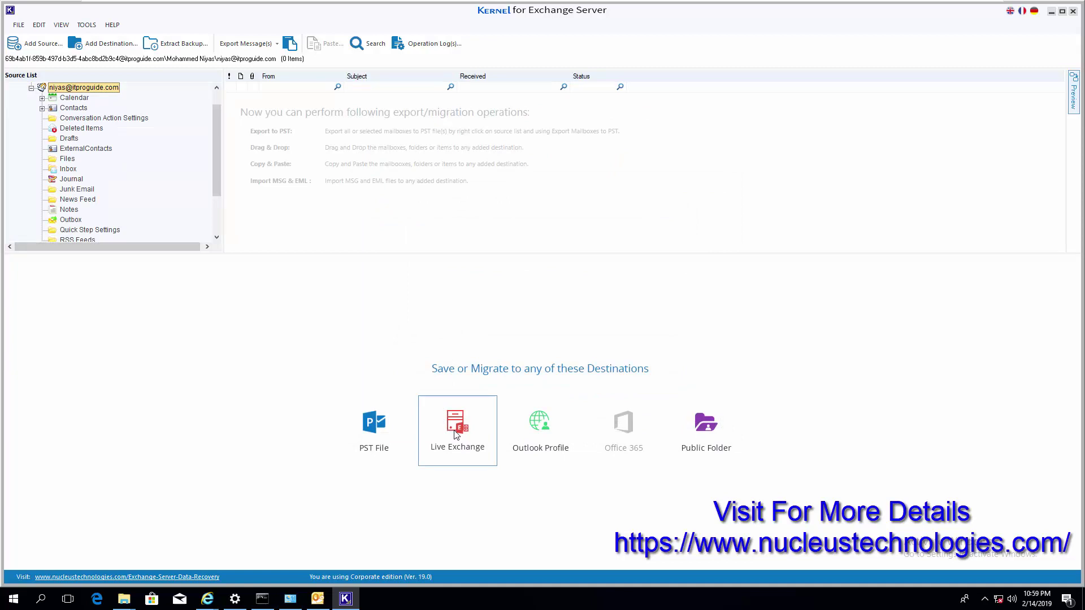
Start an Outlook Profile destination using the mail profile's single mailbox.
click(540, 438)
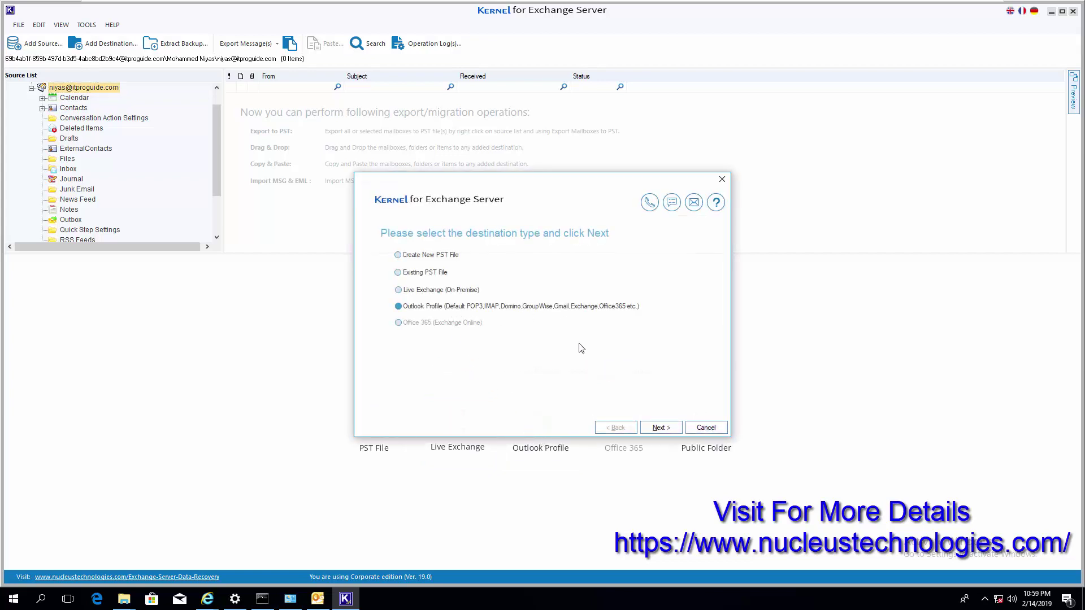
click(651, 428)
click(635, 428)
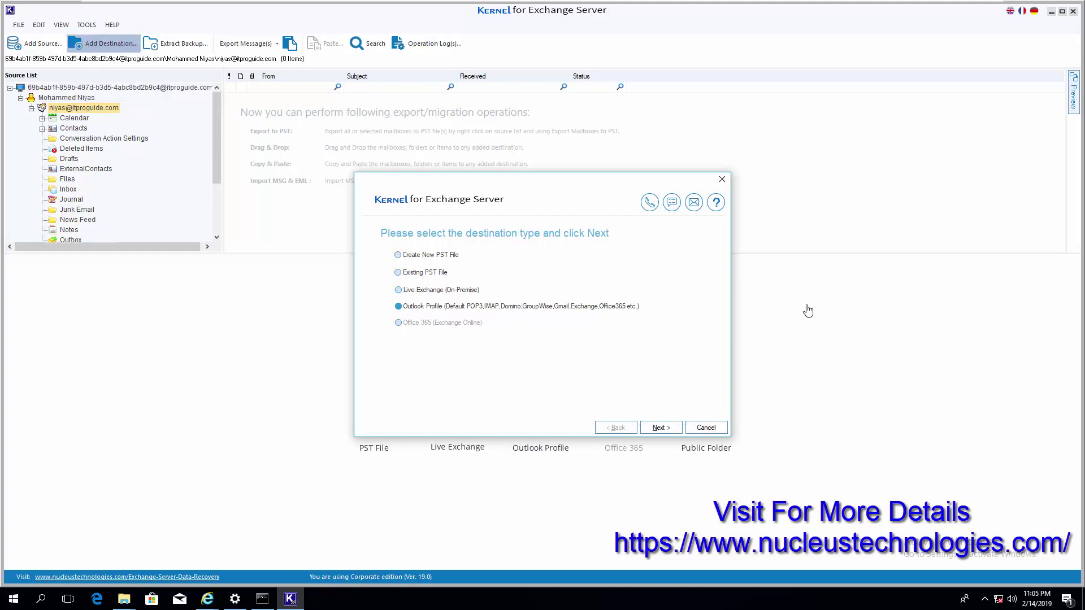
click(670, 427)
click(581, 274)
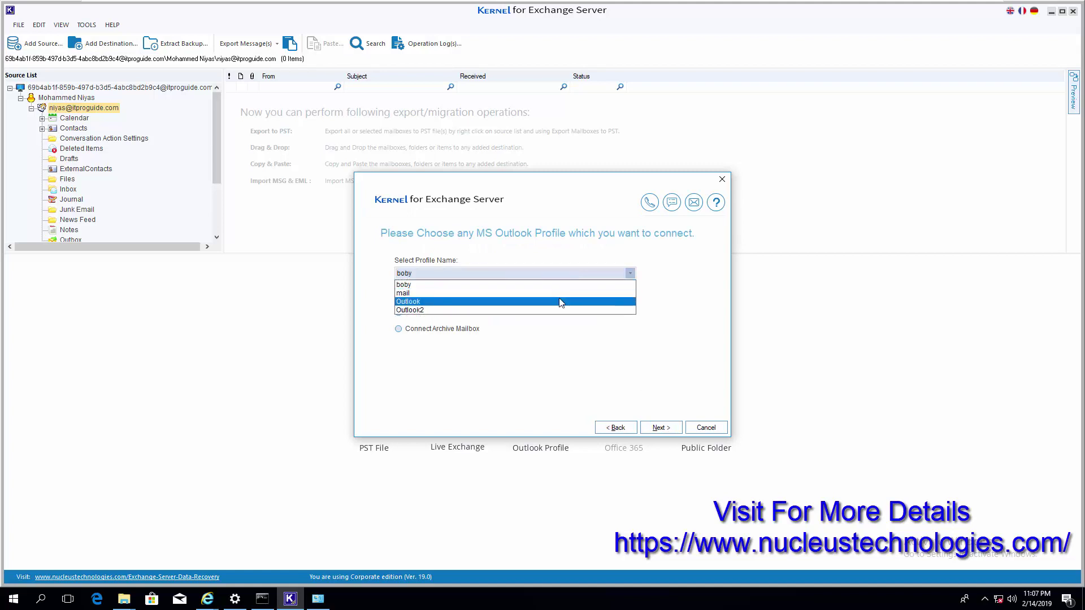
click(559, 294)
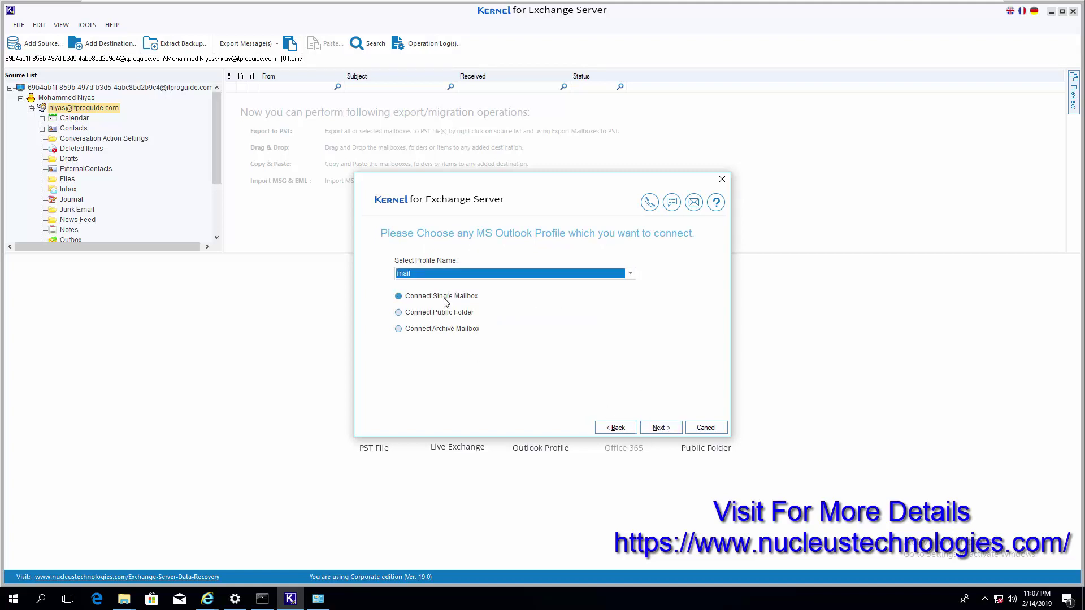
click(655, 427)
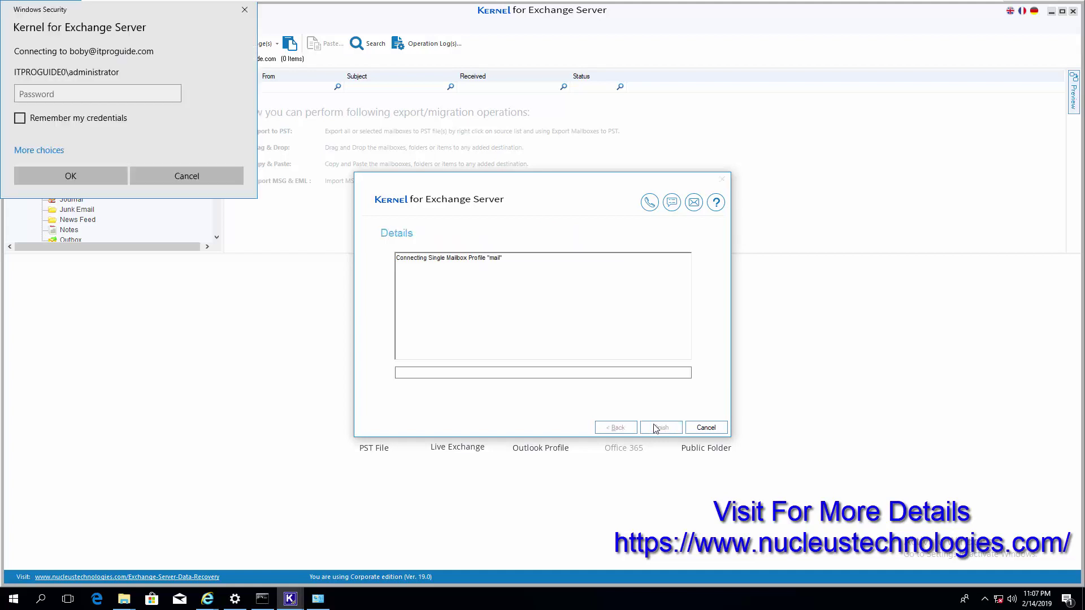
click(61, 96)
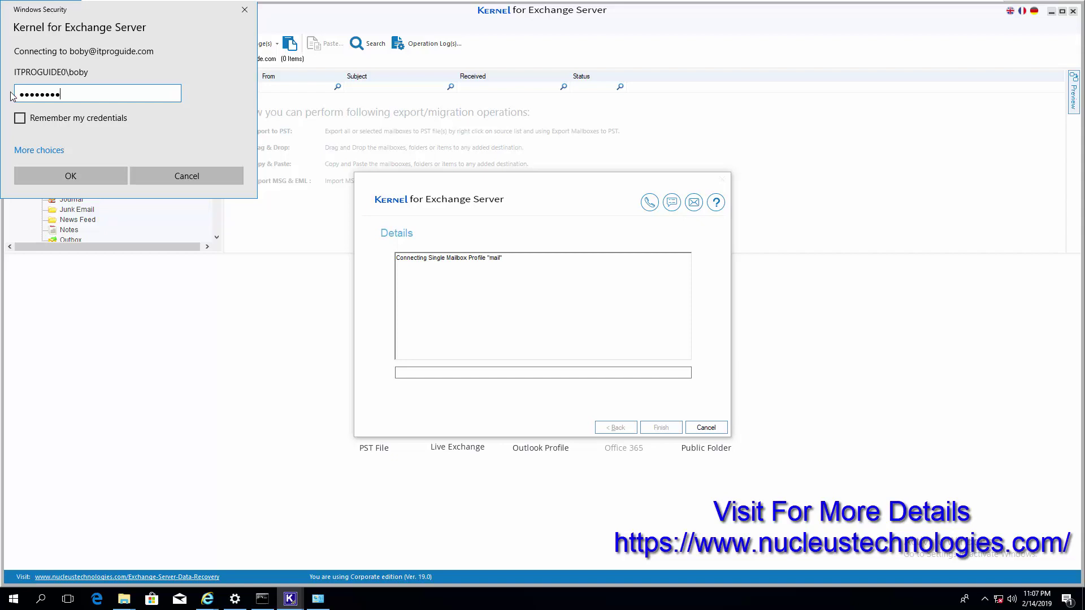
key(Return)
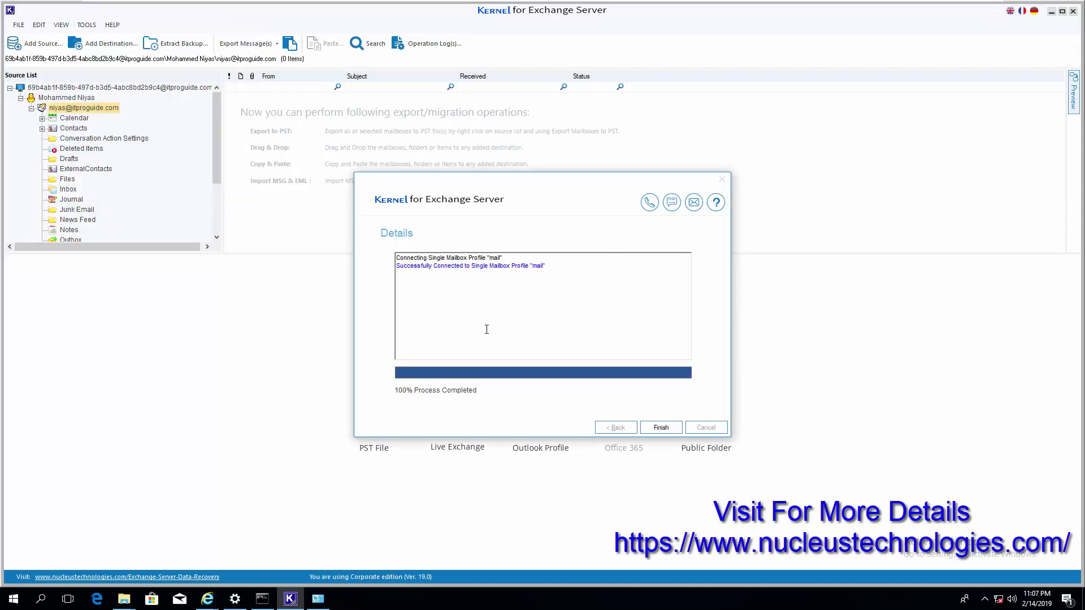
click(662, 428)
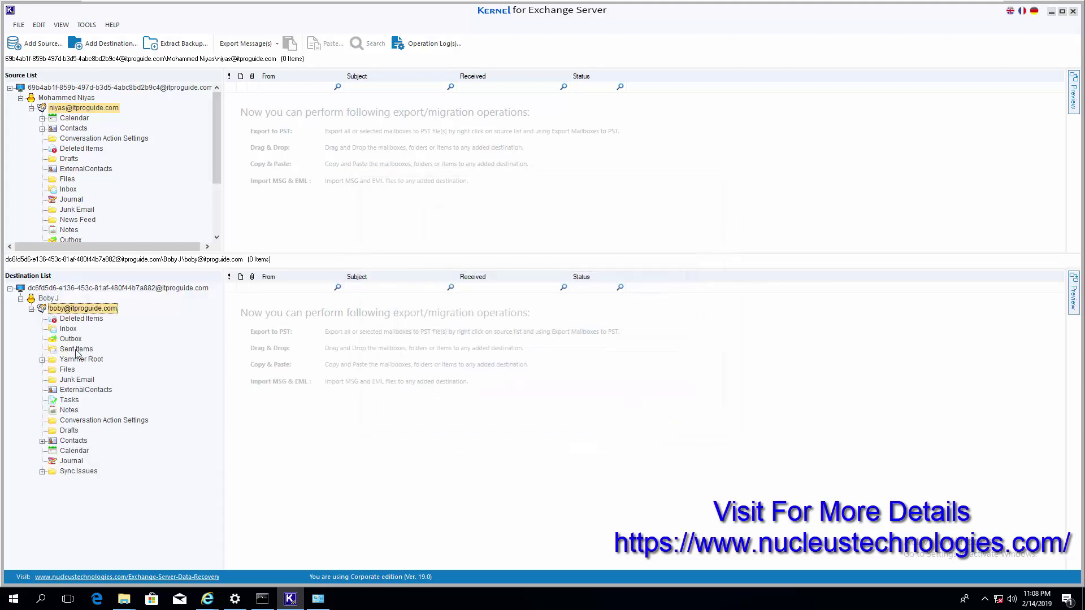
click(69, 329)
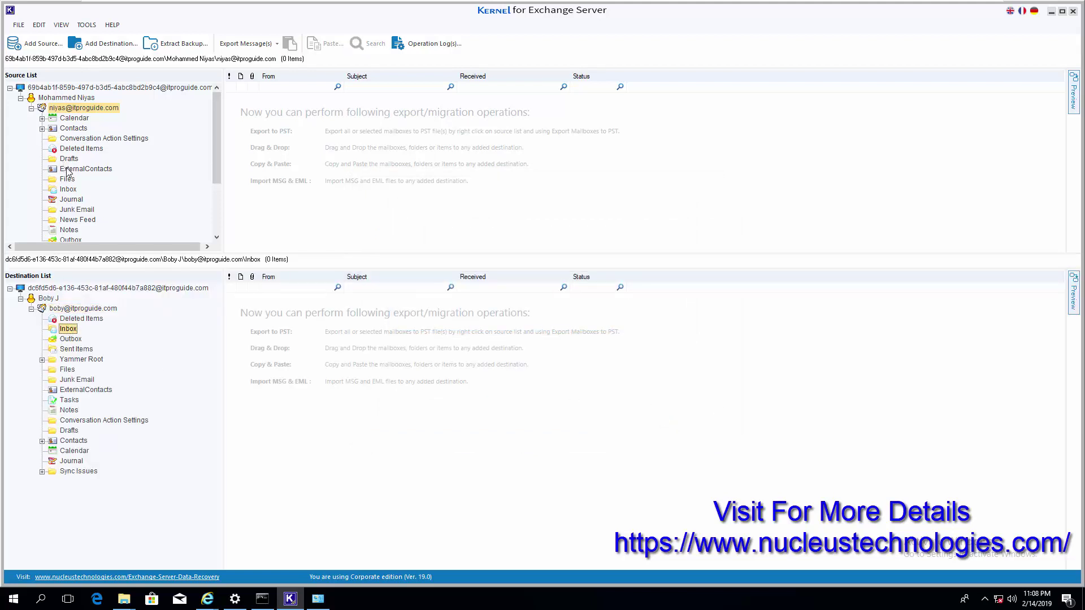
click(69, 190)
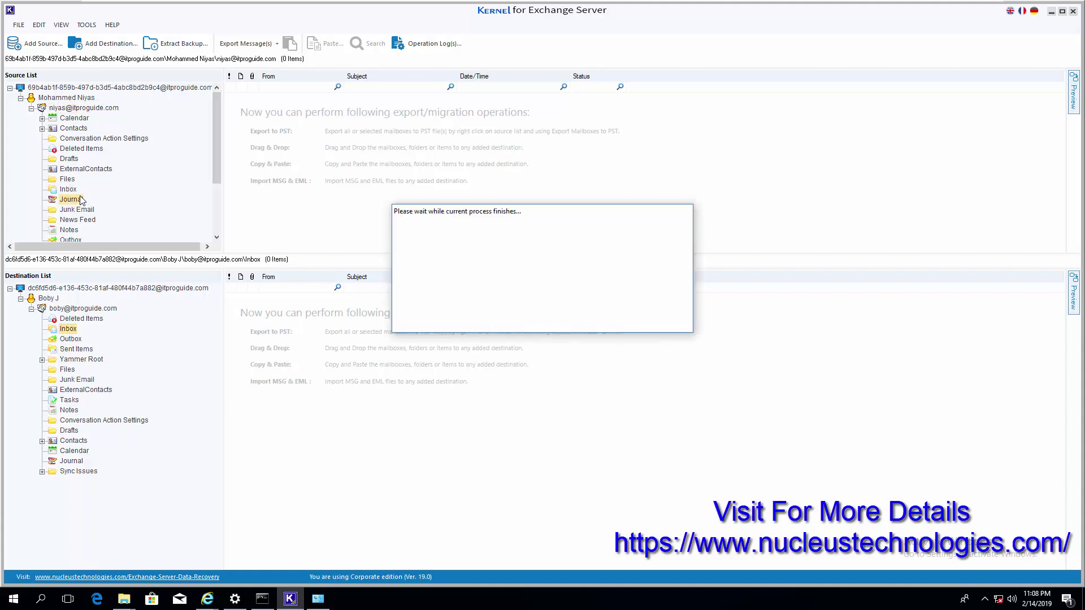
click(291, 162)
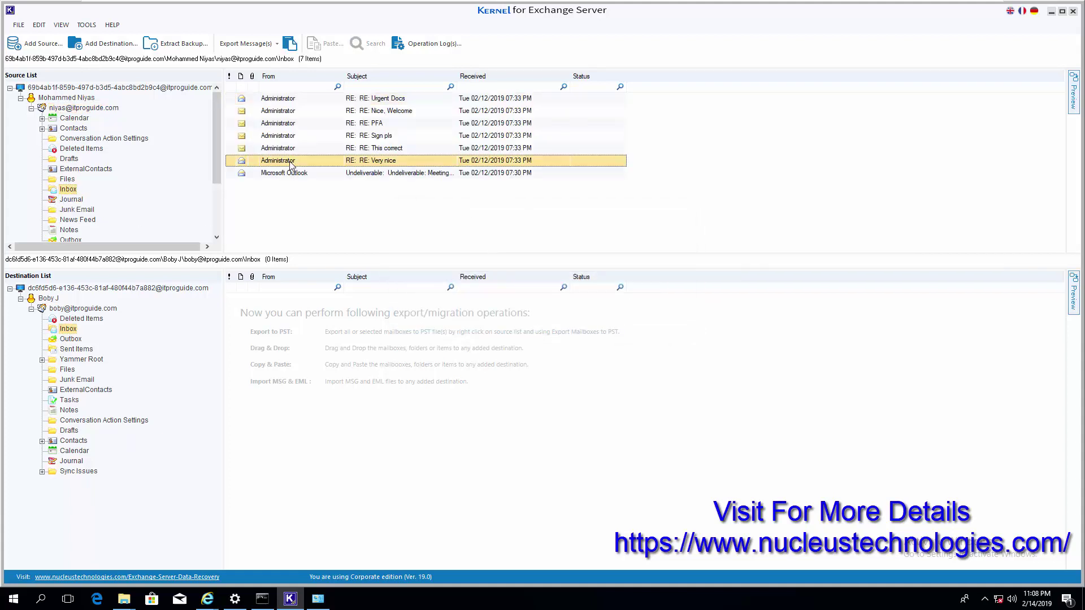
ctrl+click(291, 149)
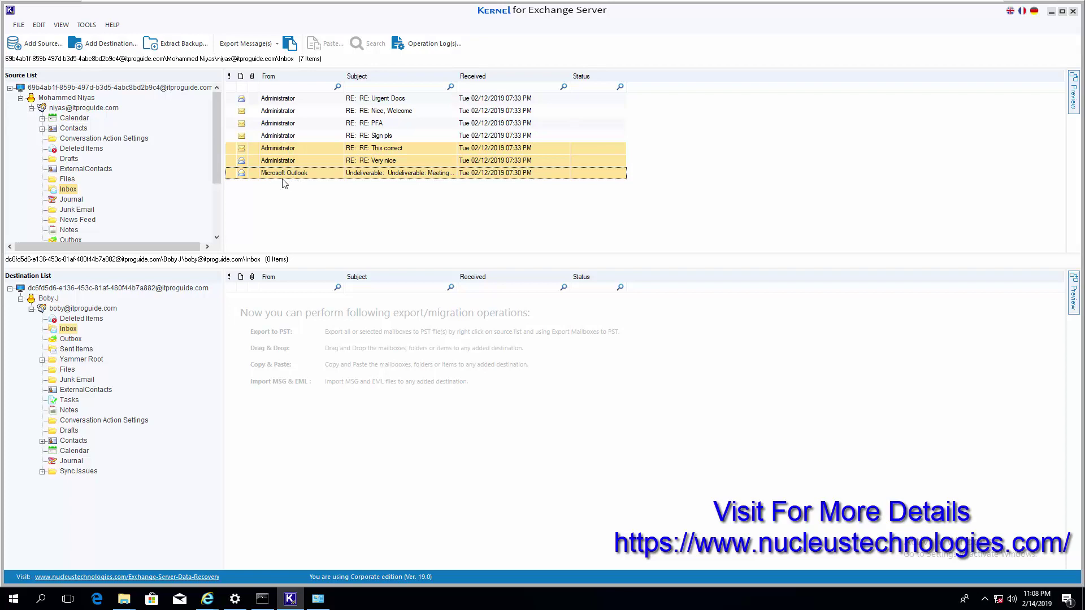
drag(279, 161, 289, 355)
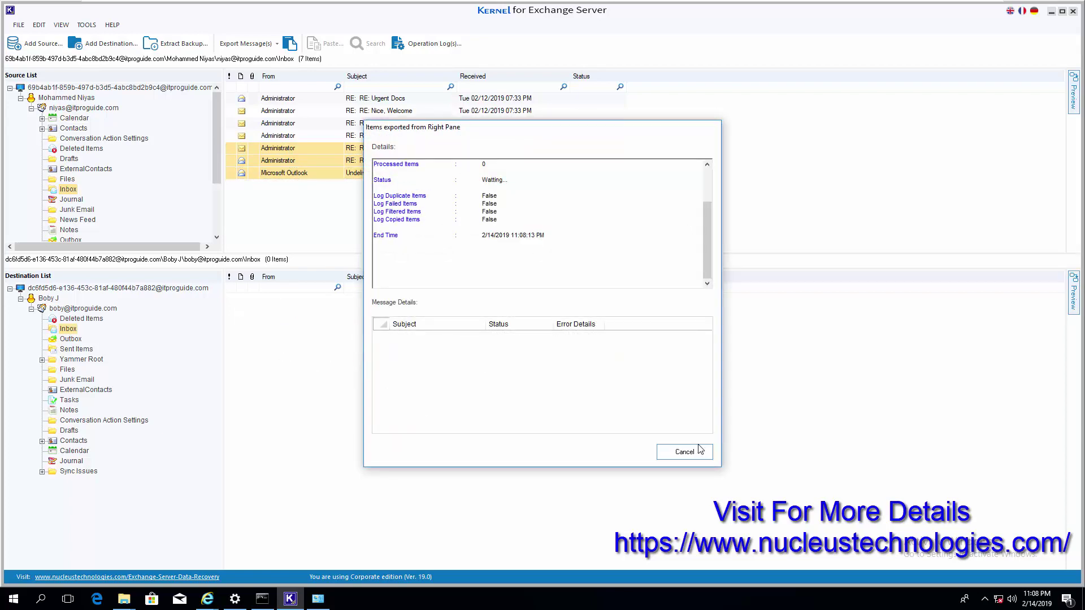
click(700, 450)
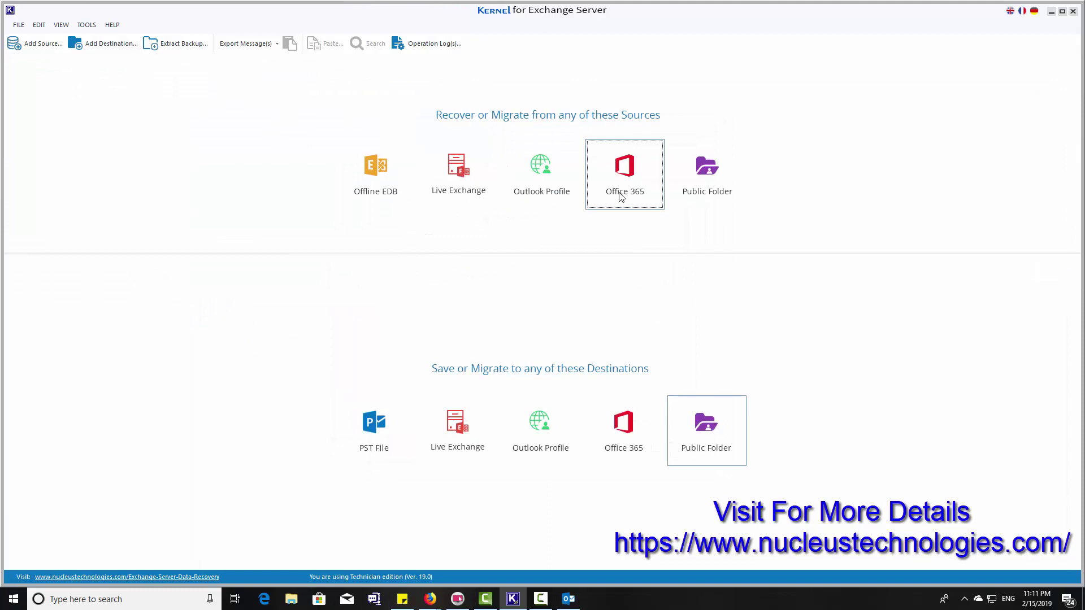
Connect Niyas's Office 365 single mailbox as a source through an existing Outlook profile.
double_click(621, 196)
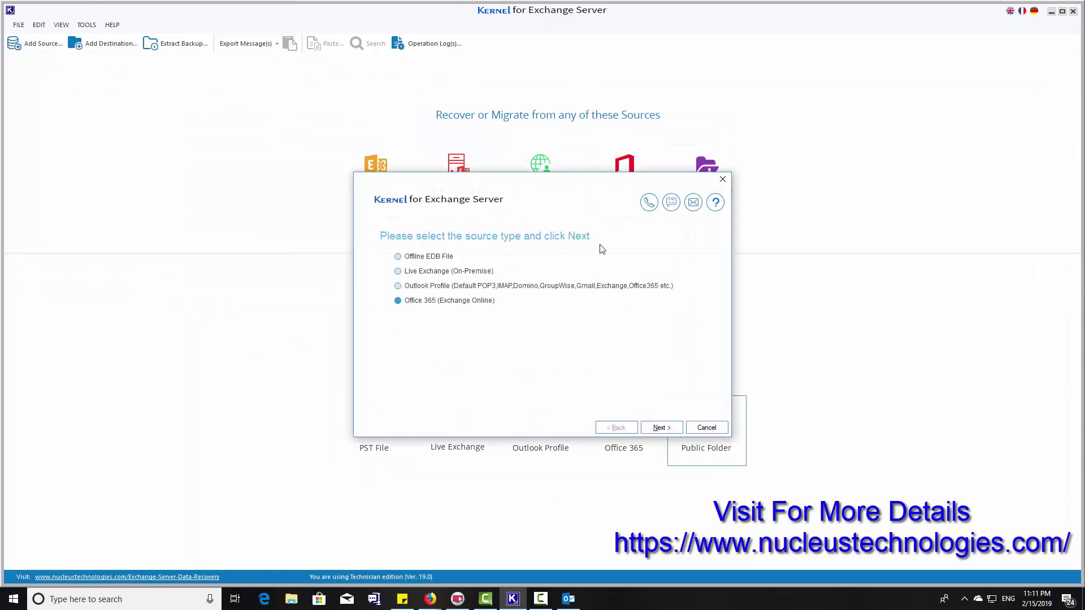
click(661, 427)
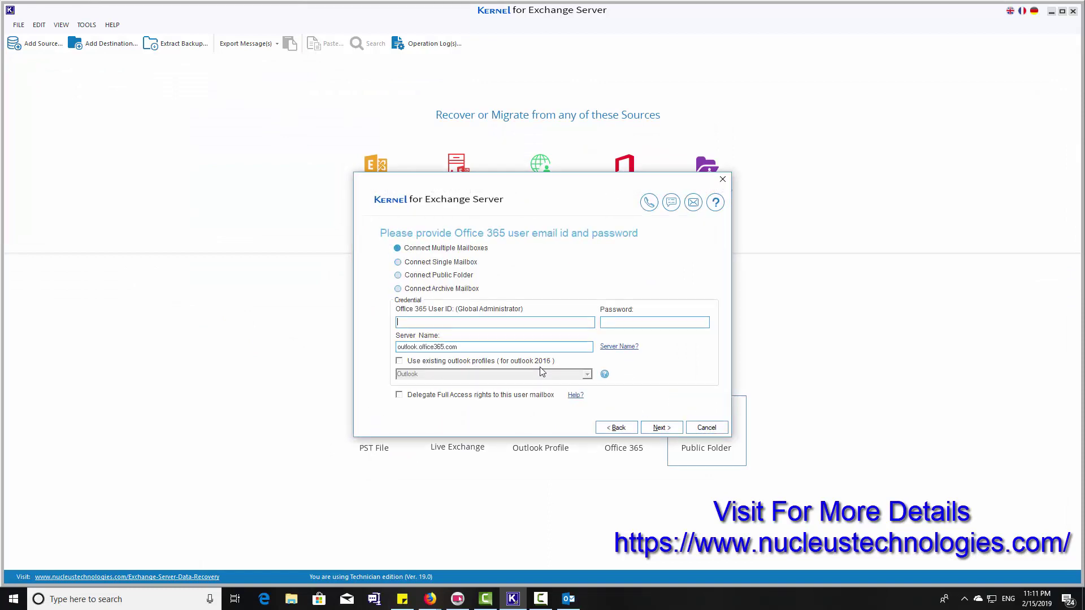
click(428, 264)
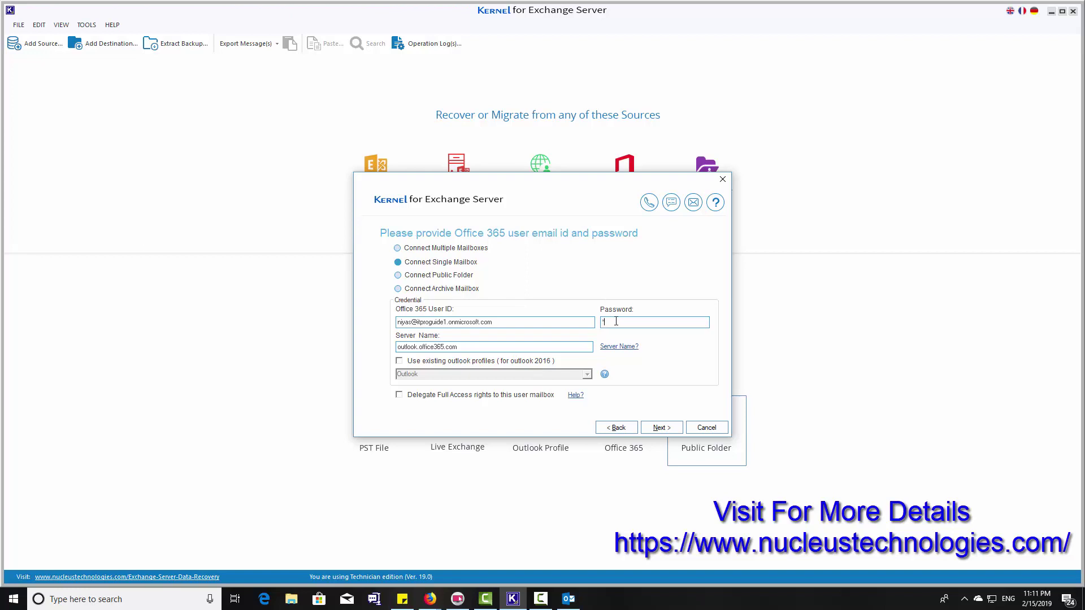
text(*******)
click(540, 363)
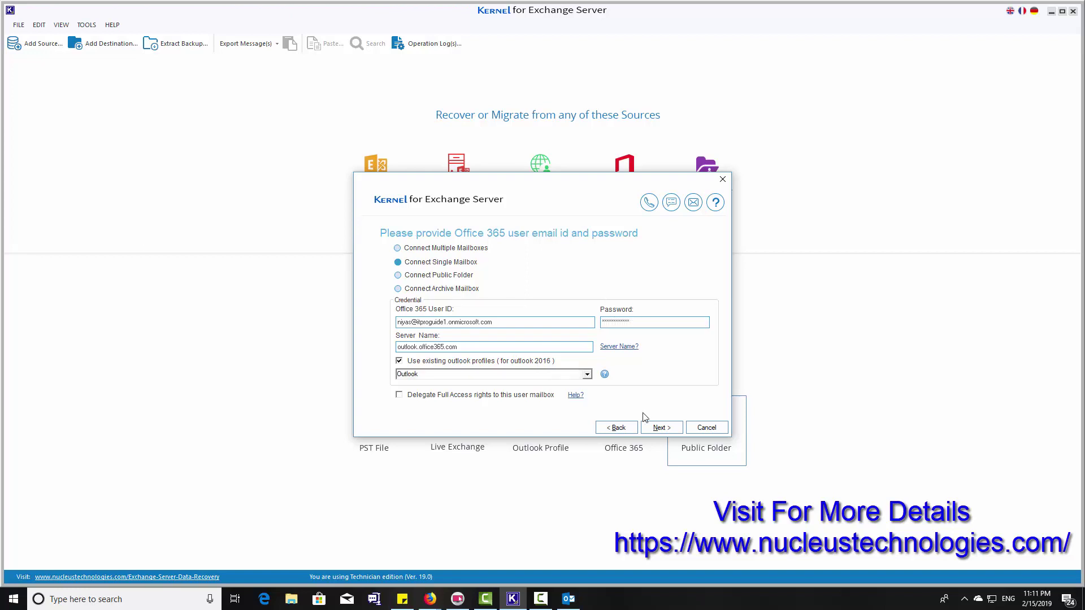
click(675, 429)
click(675, 427)
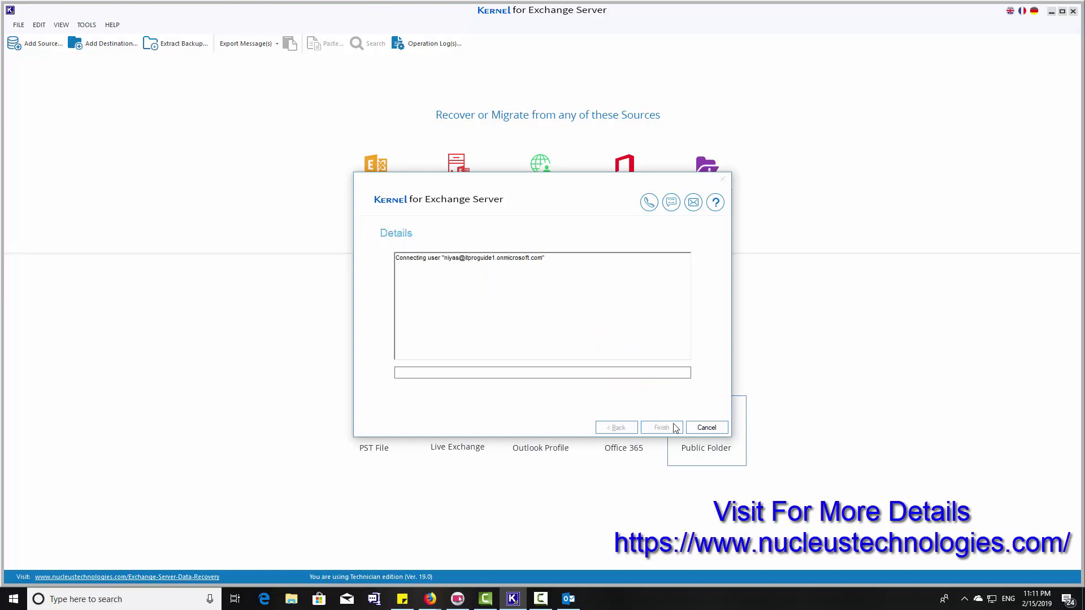
click(558, 311)
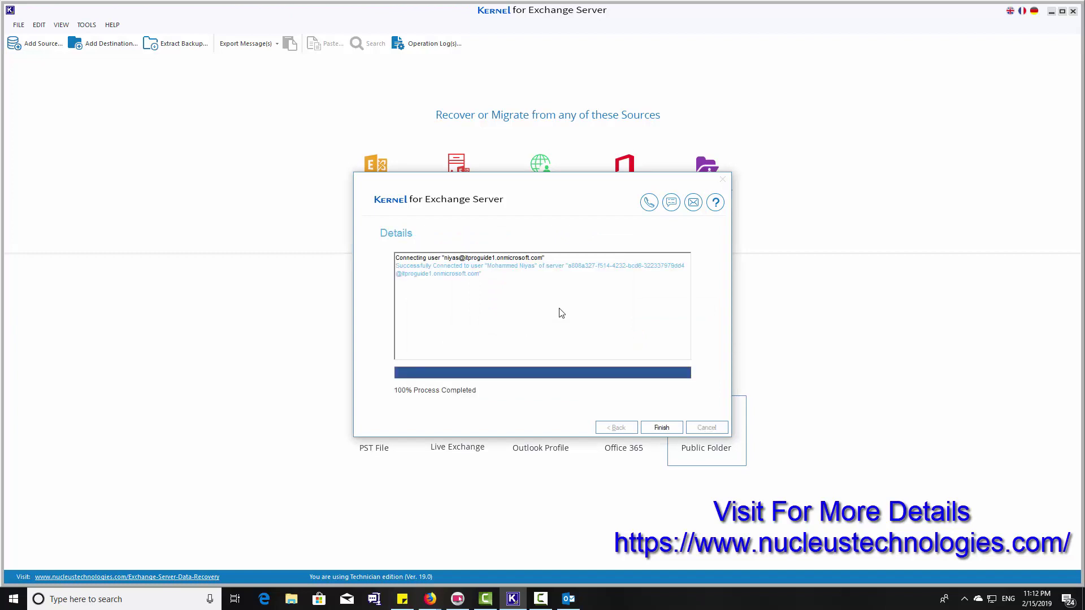
click(661, 428)
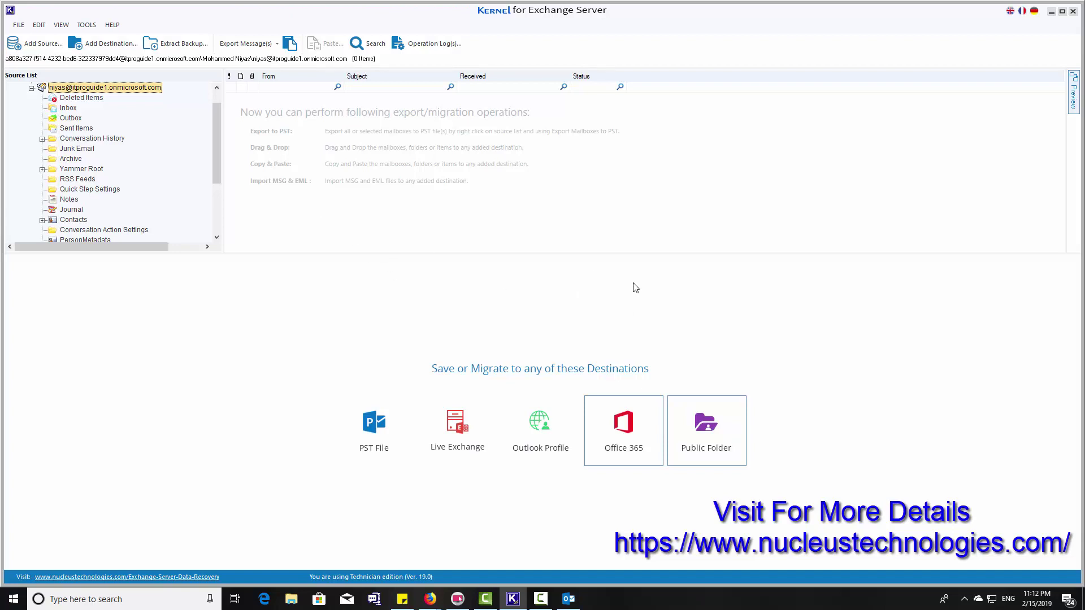
Start a Live Exchange destination and switch to Connect Single Mailbox.
click(473, 433)
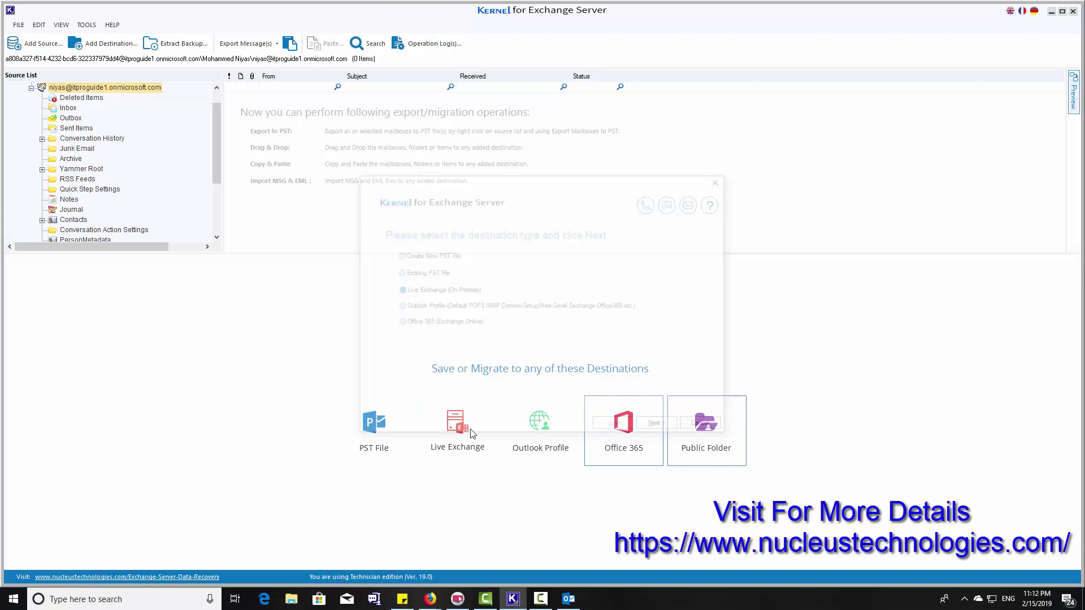
click(659, 427)
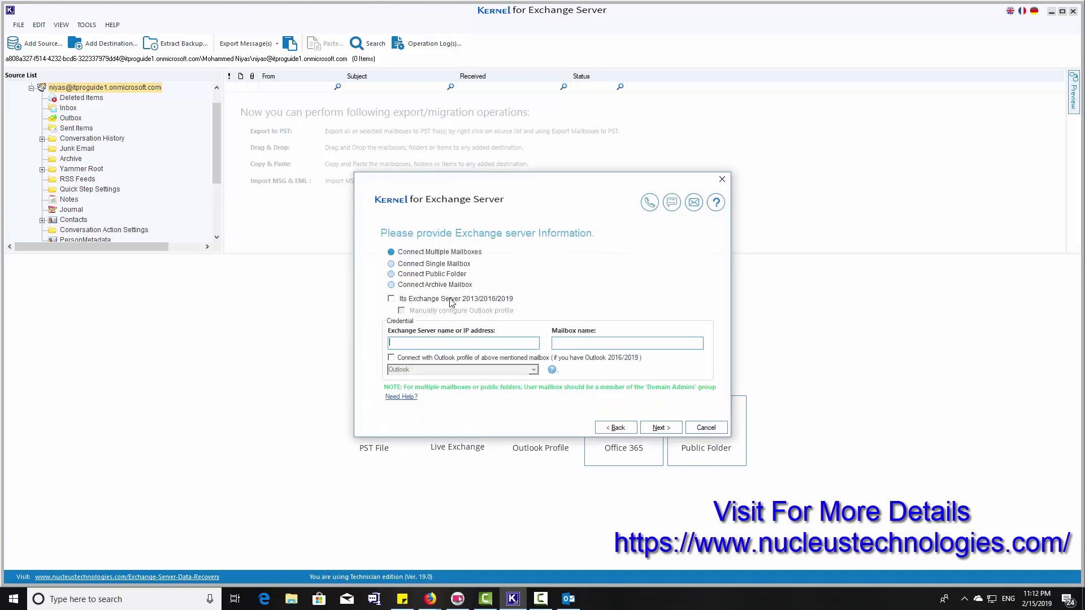
key(Down)
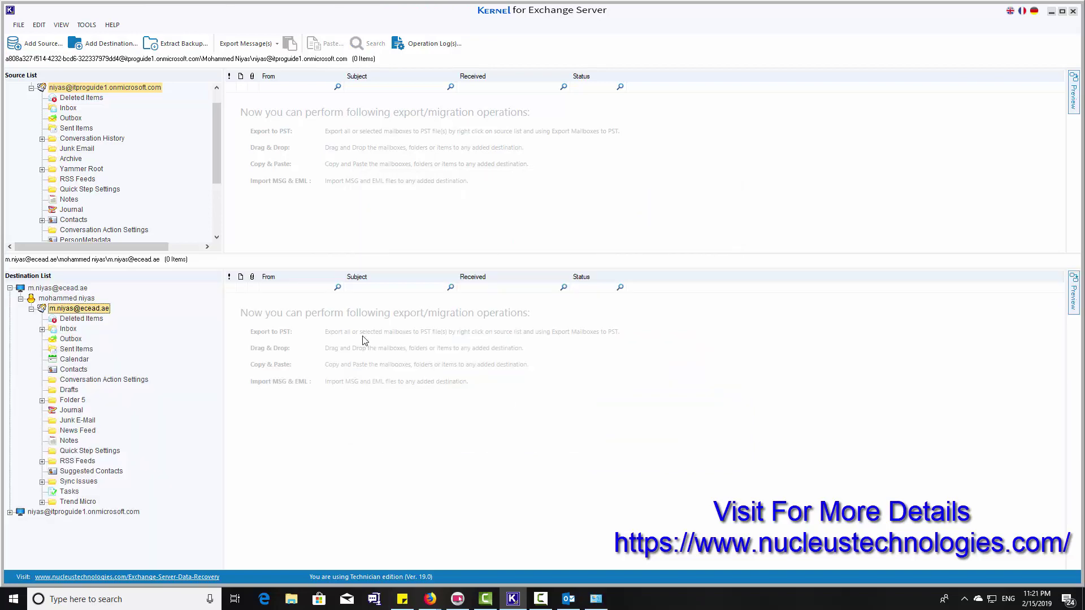
Show the Office 365 Inbox messages and make Live Exchange Journal the destination folder.
click(69, 107)
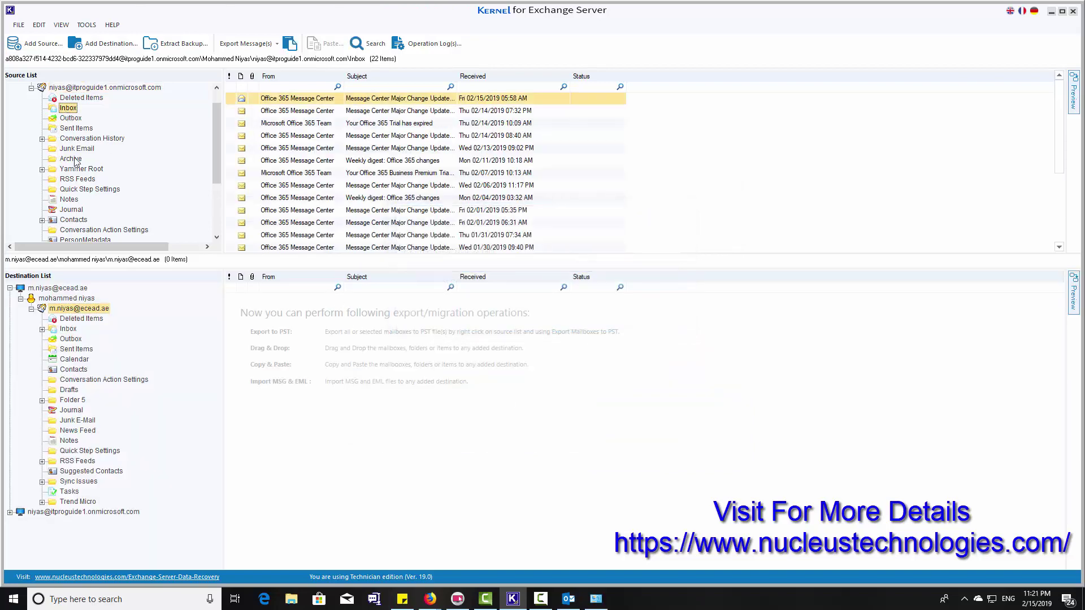
click(69, 390)
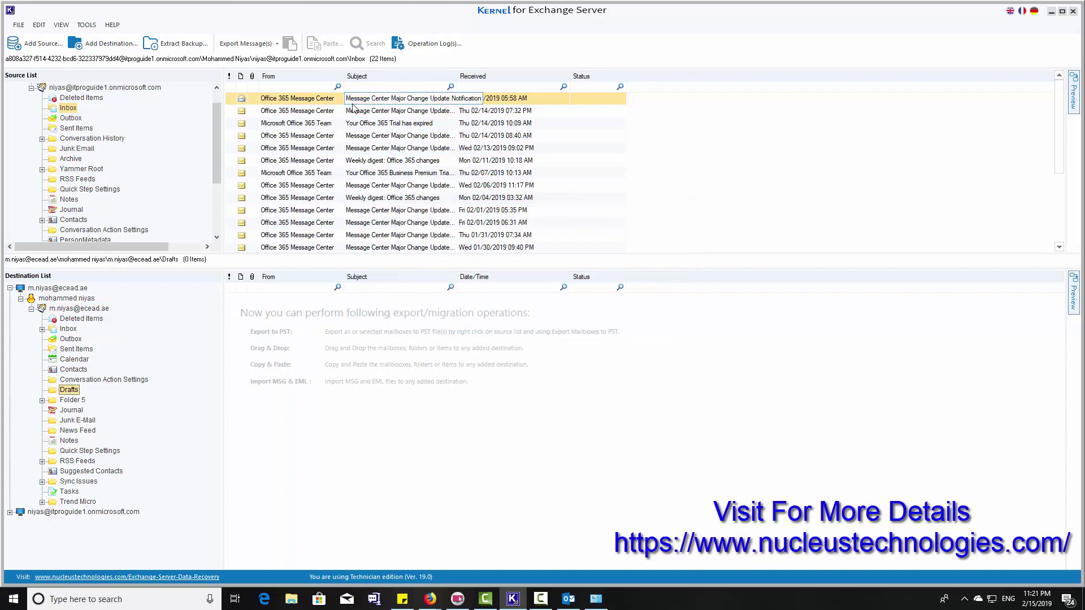
key(Down)
key(Down)
shift+click(322, 109)
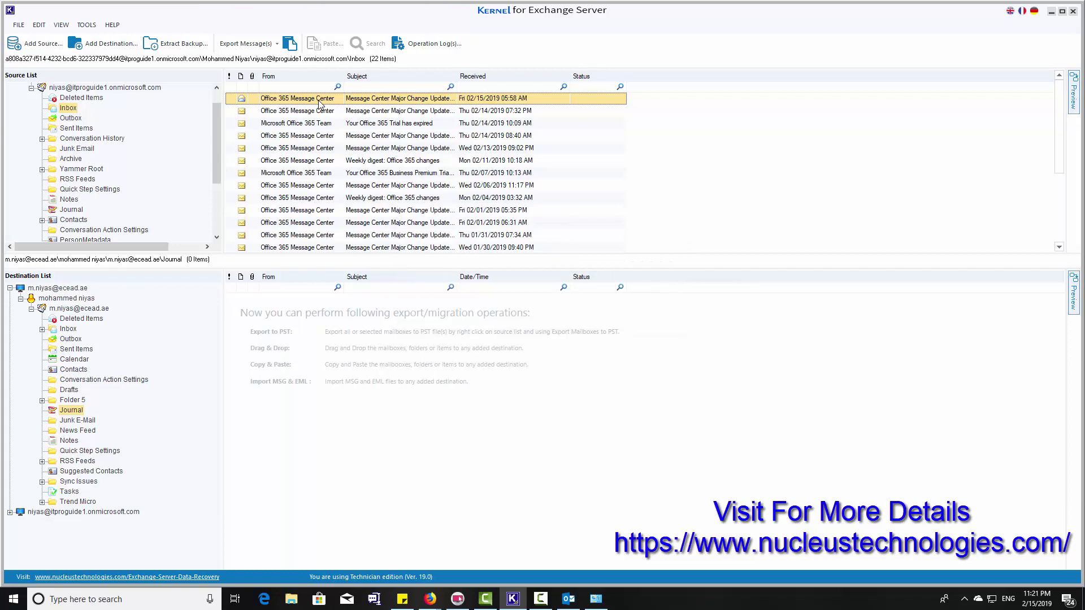
Drag three selected messages into Journal, dismiss the summary, and check the copied messages.
shift+click(312, 123)
drag(312, 123, 311, 390)
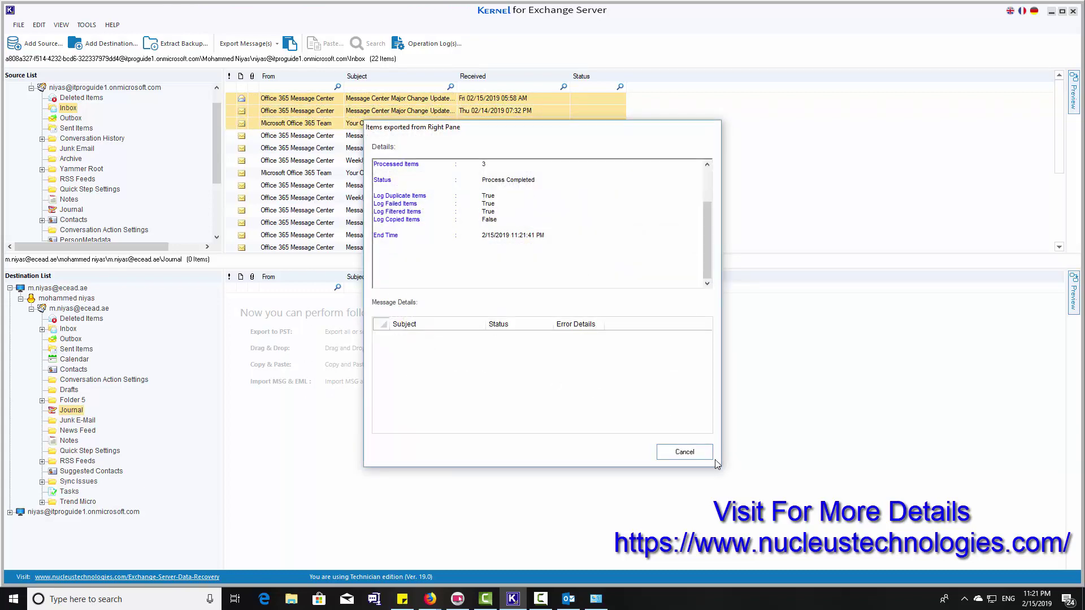
click(669, 452)
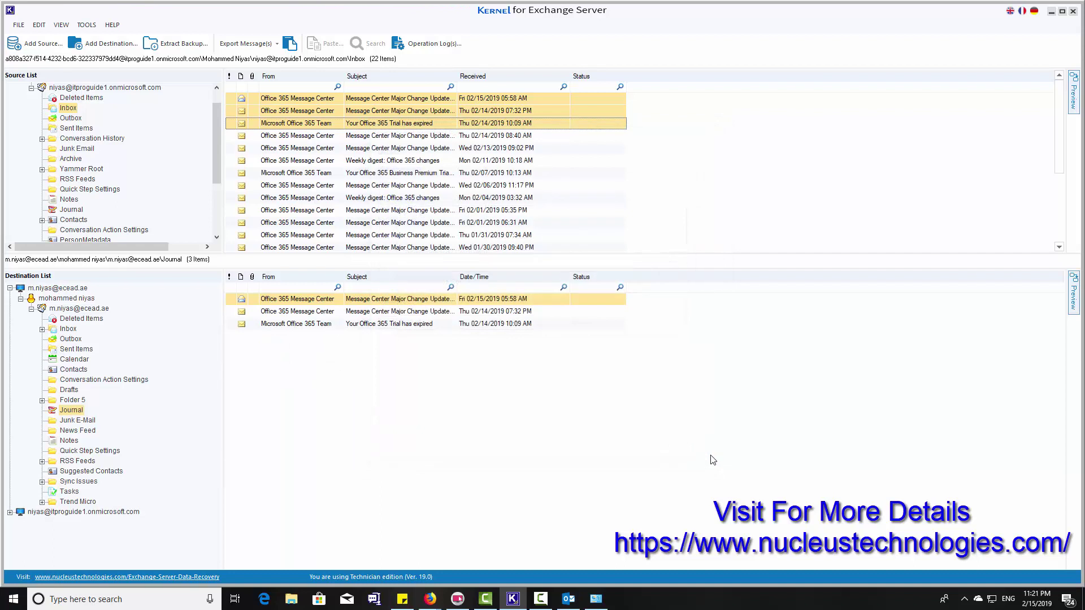
click(372, 325)
click(363, 313)
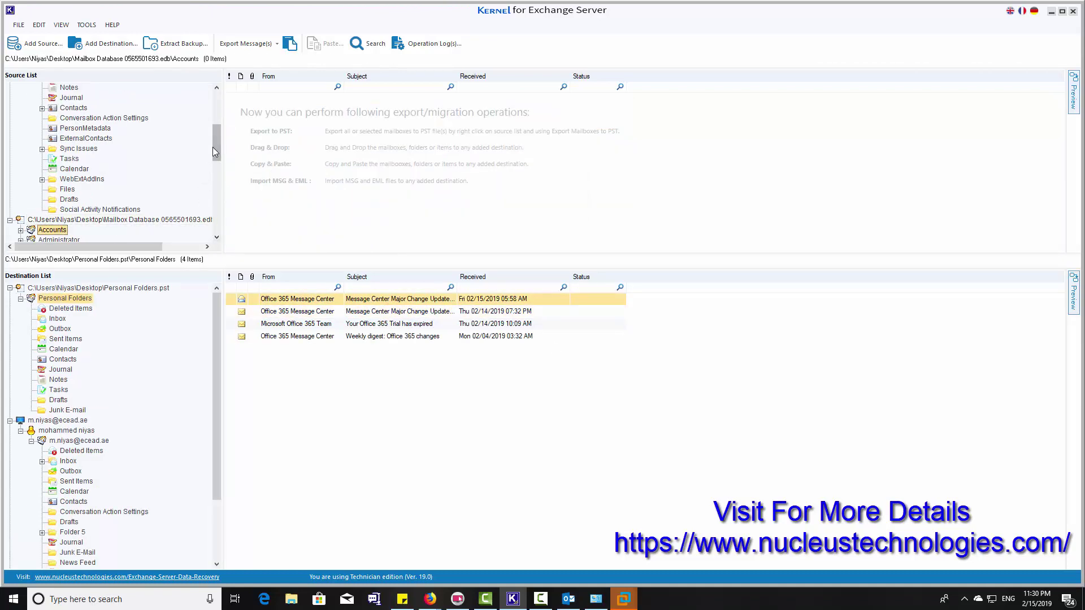
drag(212, 147, 216, 177)
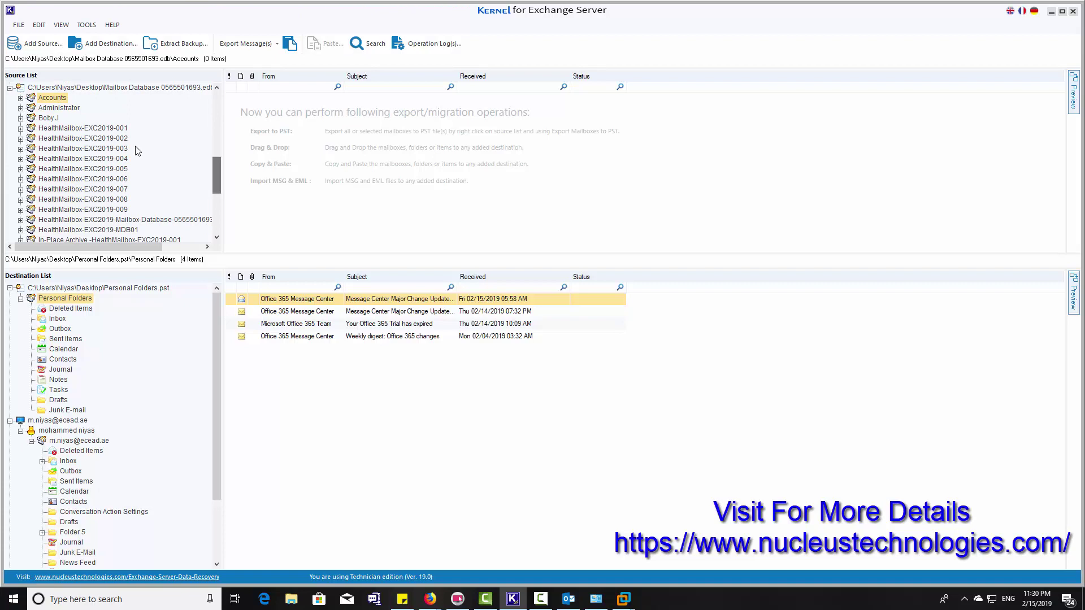
Expand the EDB user mailbox and show its Inbox messages.
click(50, 118)
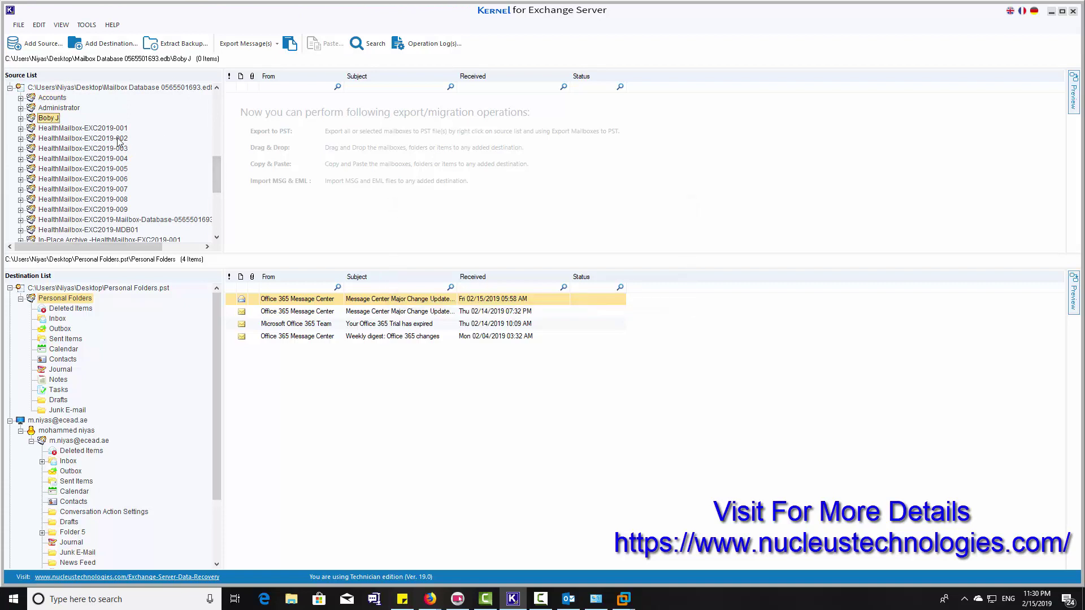
click(21, 119)
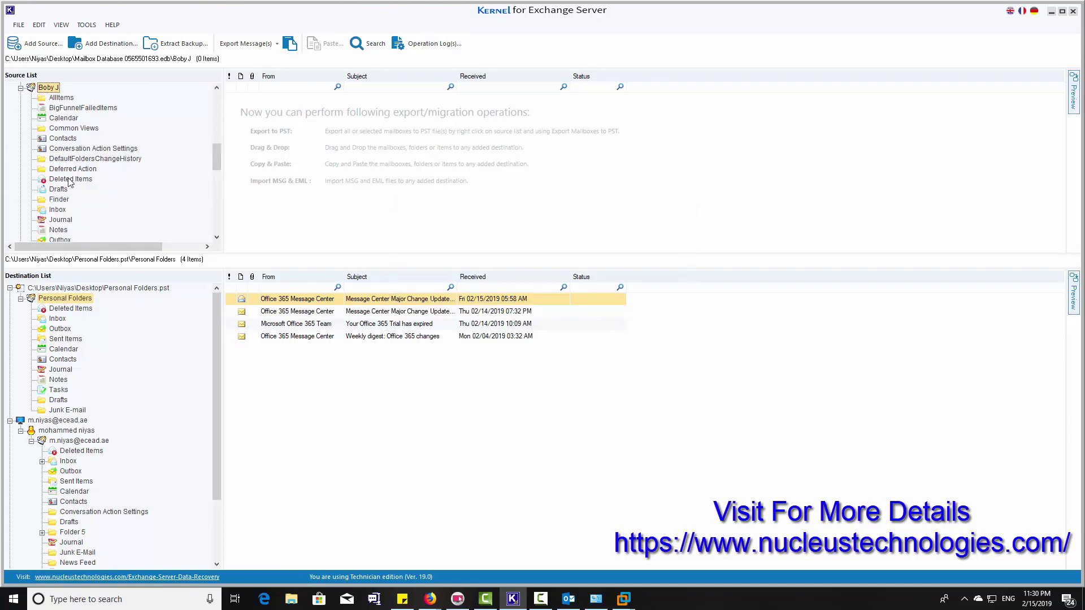
click(58, 211)
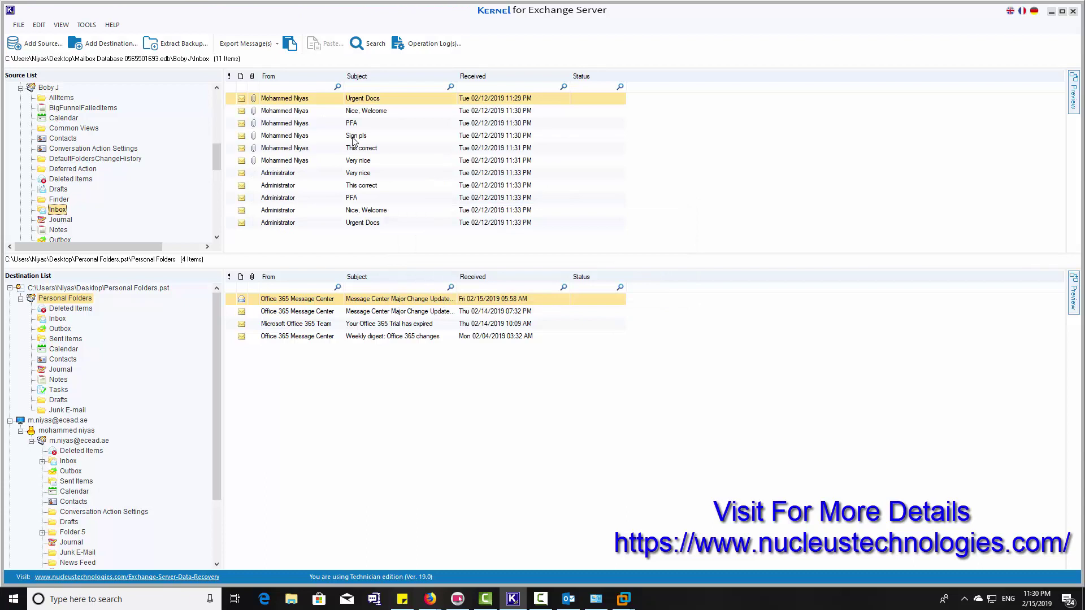
Copy ten Inbox messages, from Nice, Welcome onward, into the PST Personal Folders.
click(357, 138)
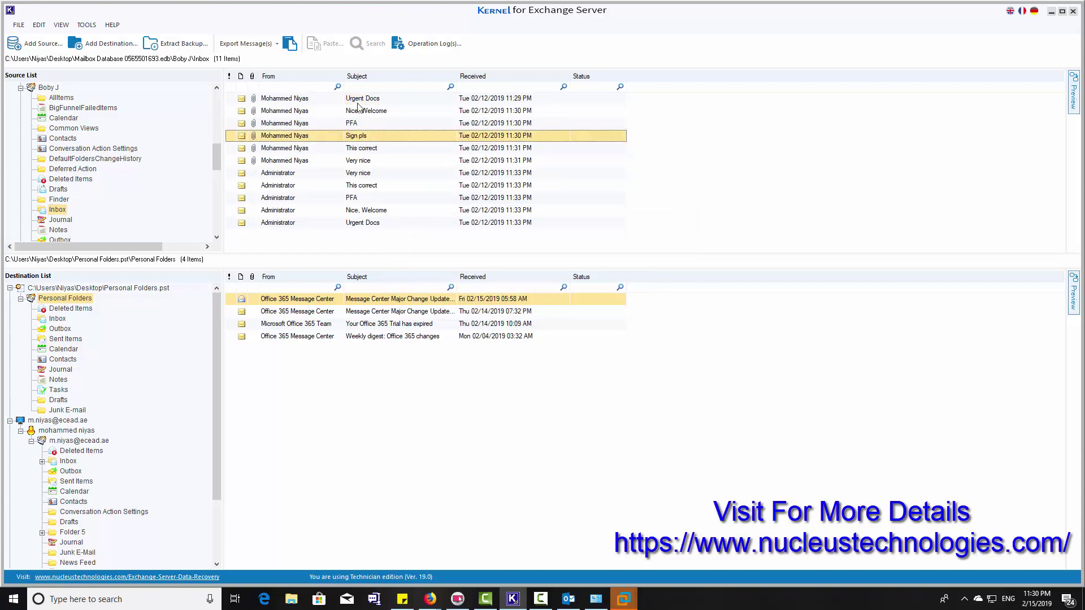
drag(359, 110, 362, 377)
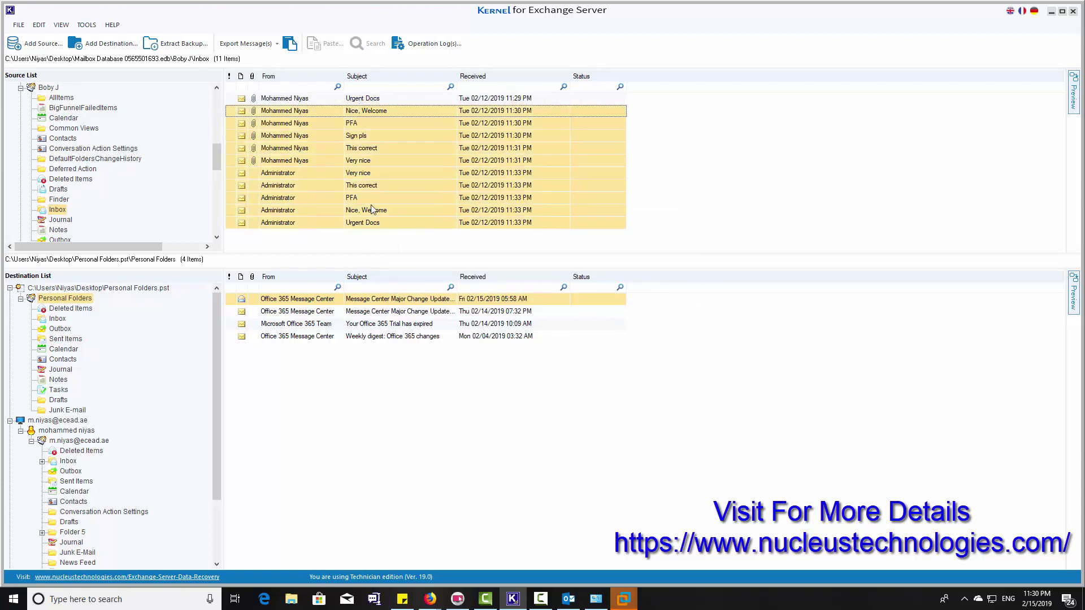
drag(371, 211, 363, 375)
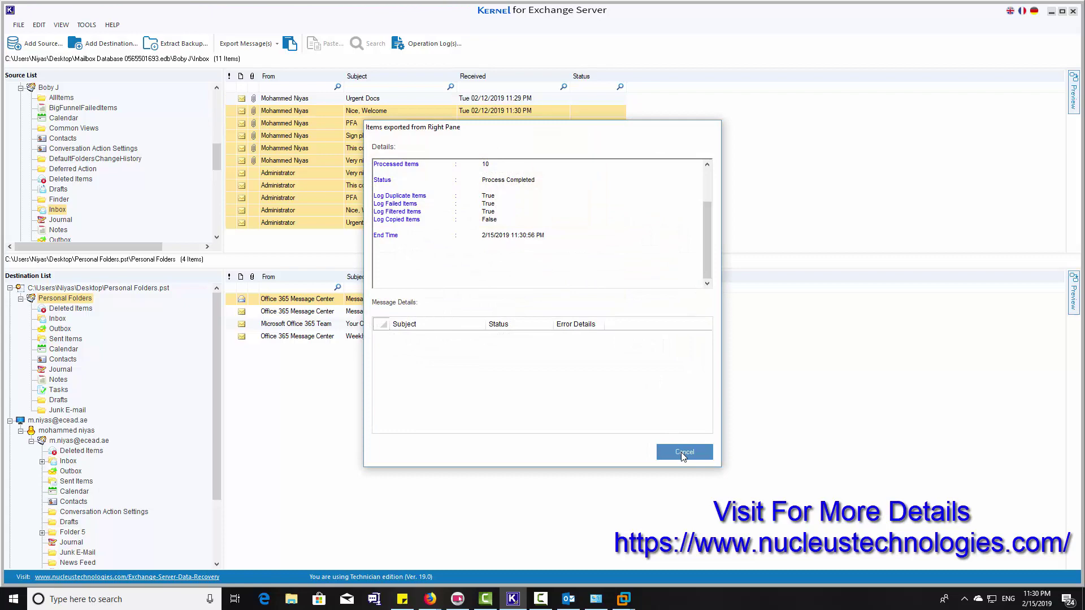
click(682, 452)
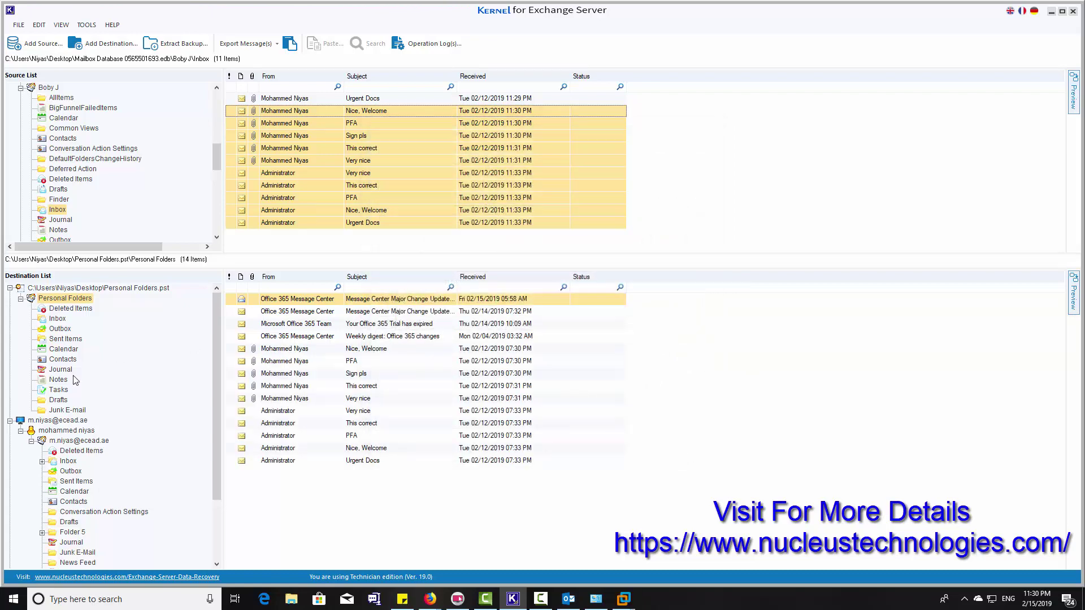
drag(214, 356, 216, 432)
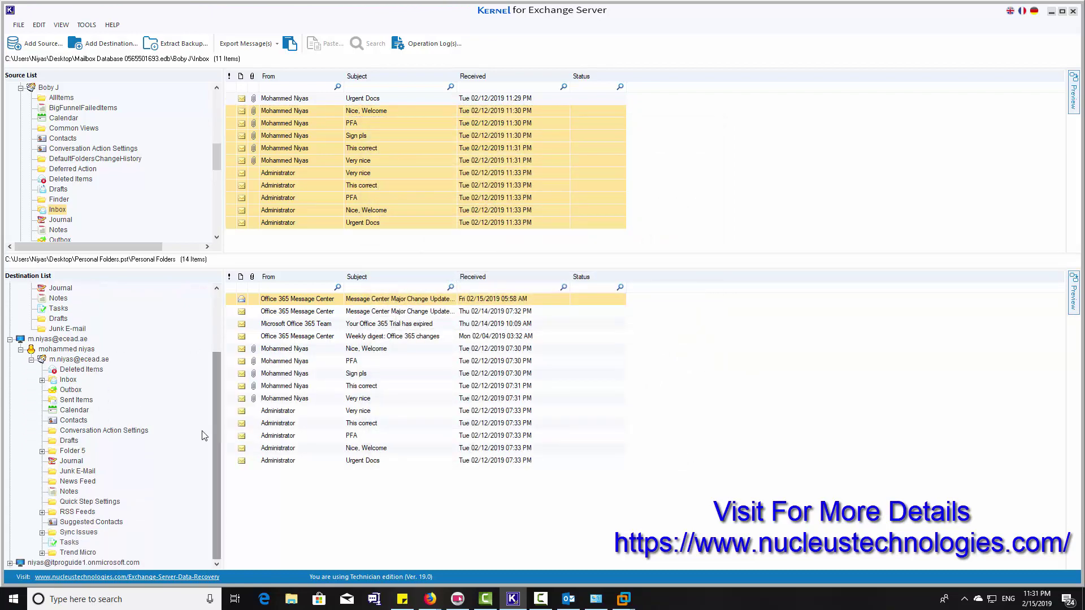
Paste the ten selected EDB messages into the Office 365 mailbox's Inbox.
click(10, 562)
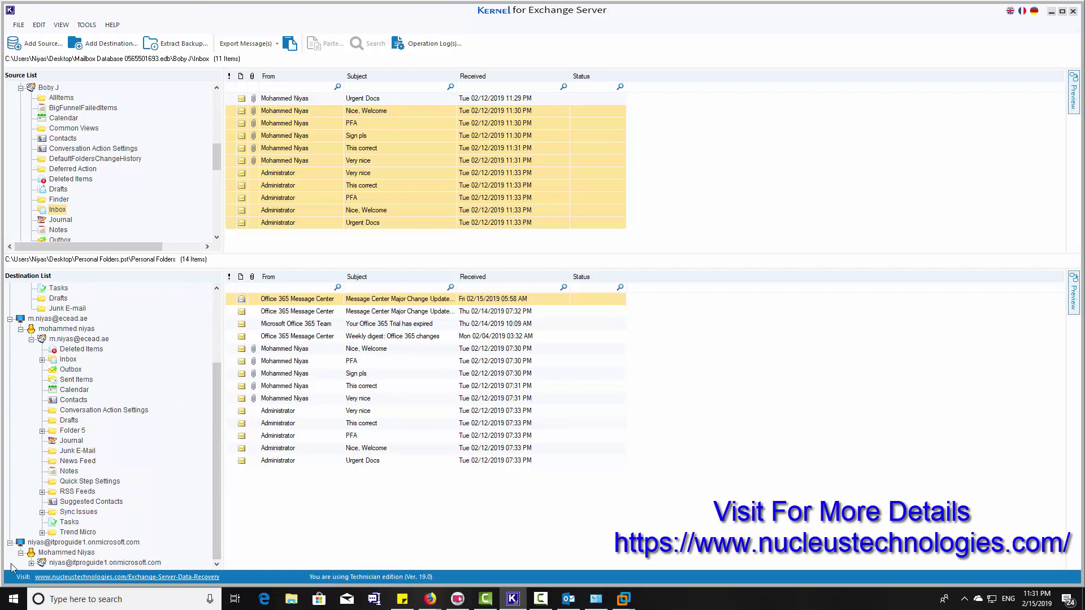
click(9, 328)
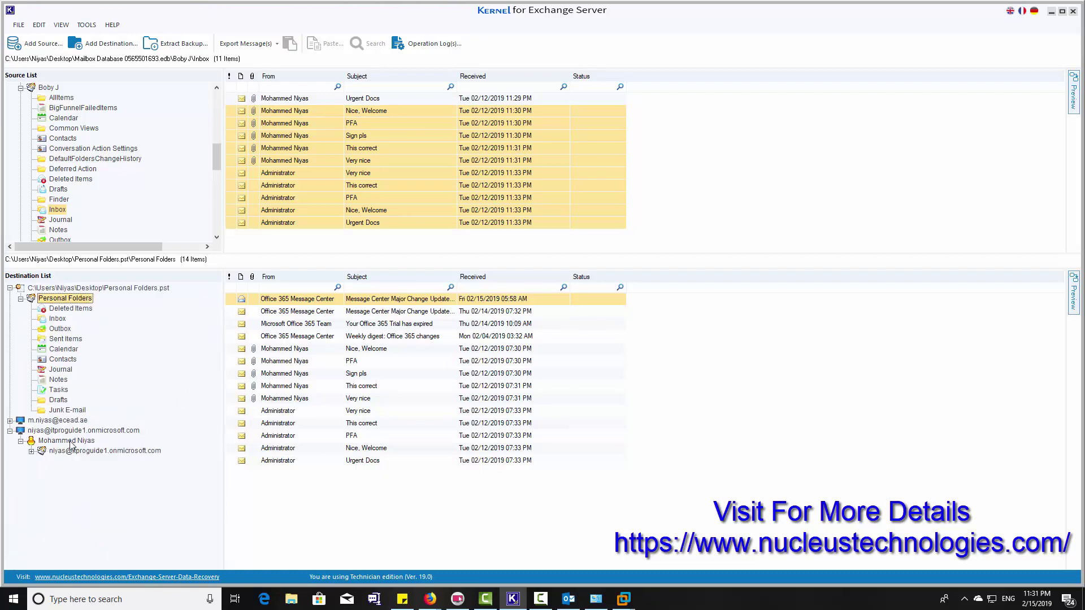
click(30, 451)
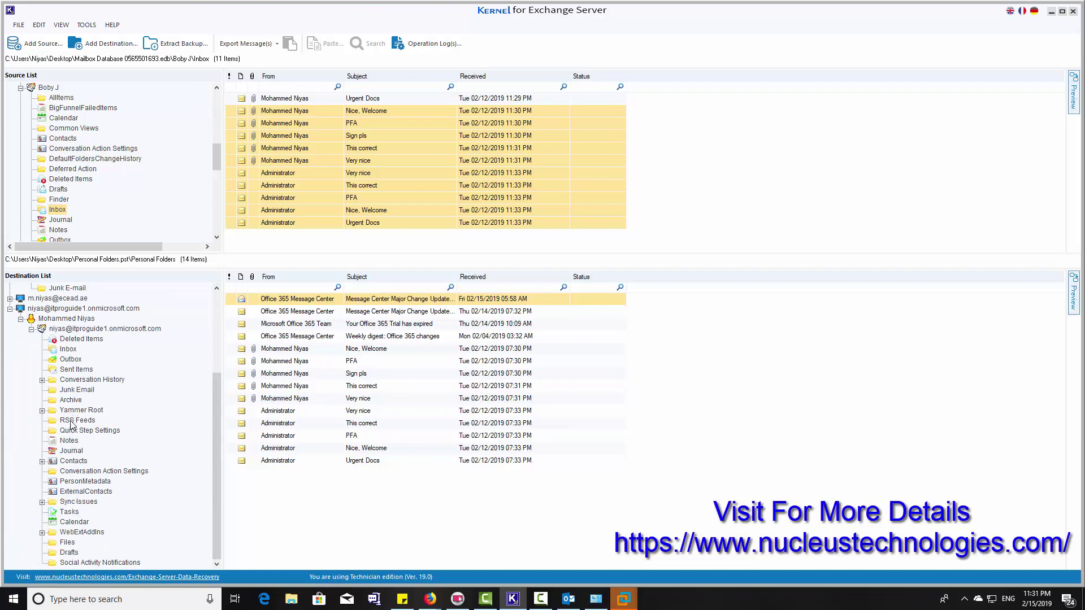
click(69, 348)
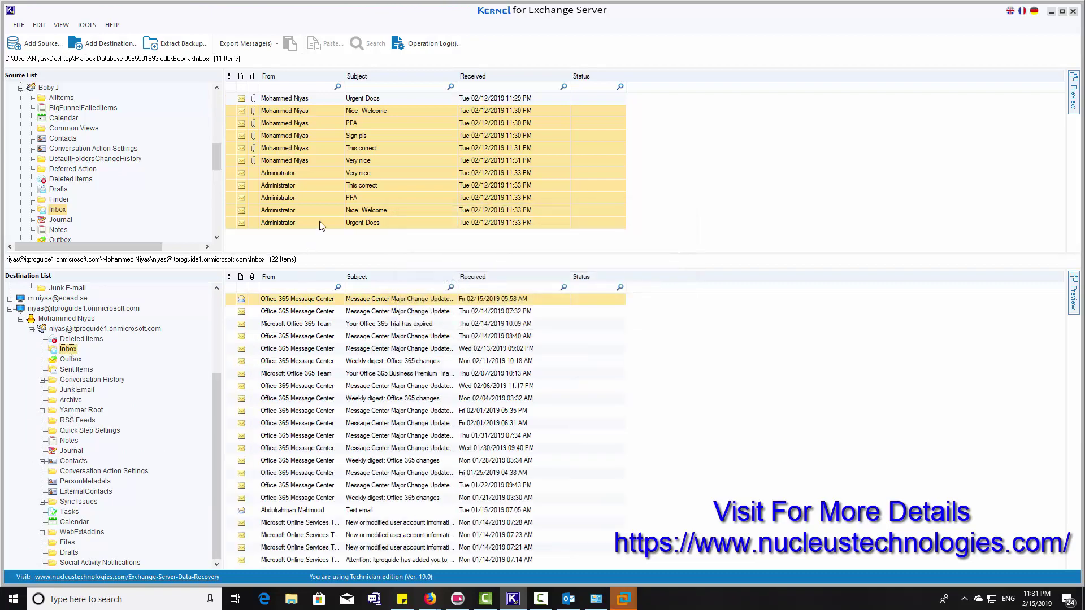
key(ctrl+v)
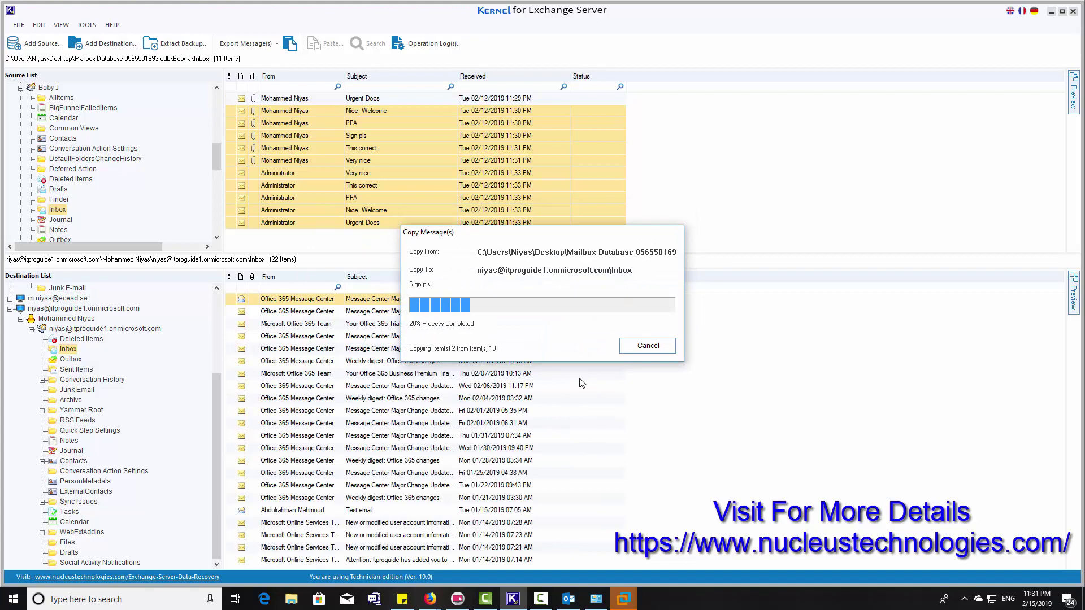